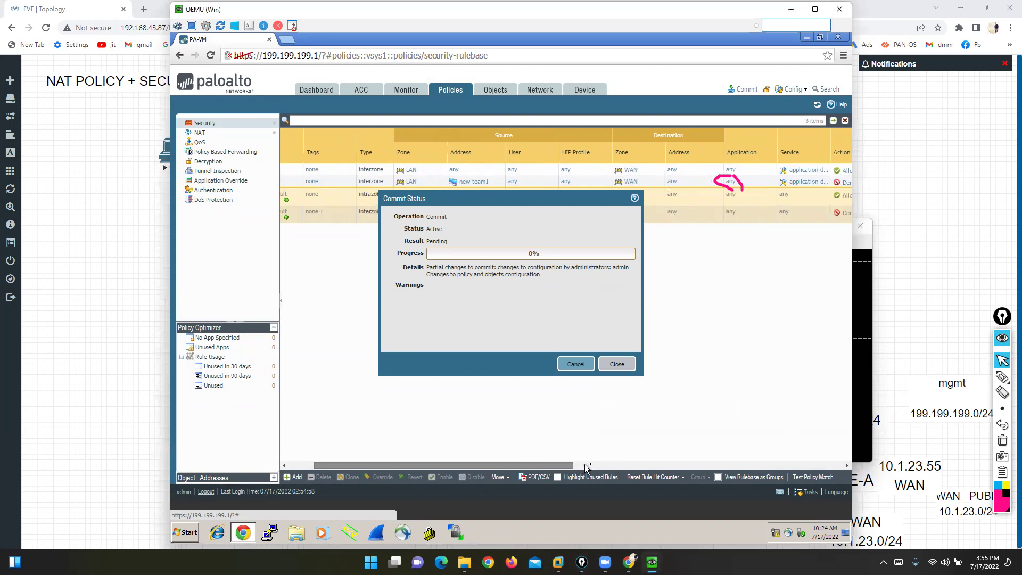
Clear the on-screen annotations and bring the Win7 client window to the front
left_click(1002, 440)
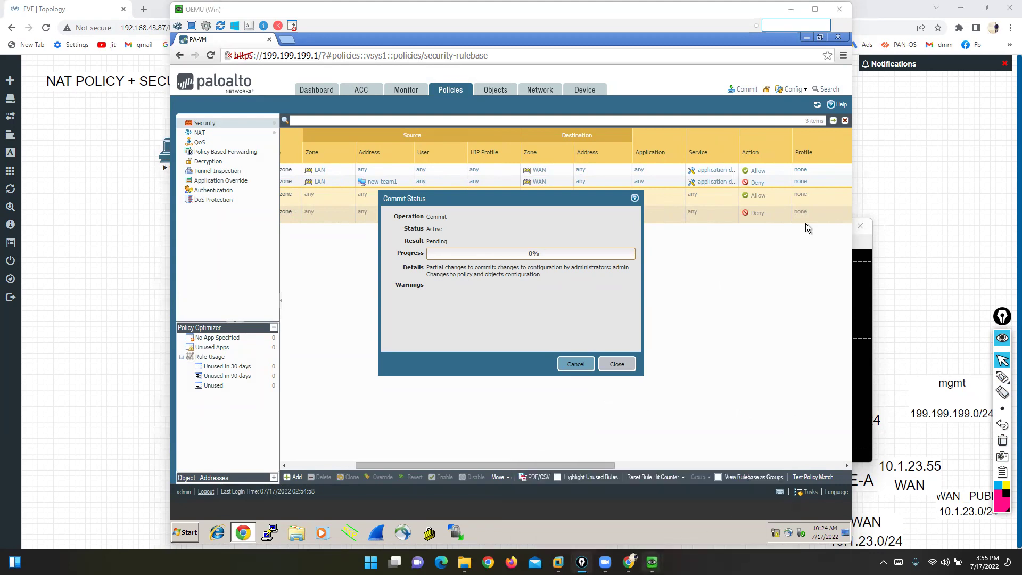
mouse_move(652, 562)
left_click(745, 503)
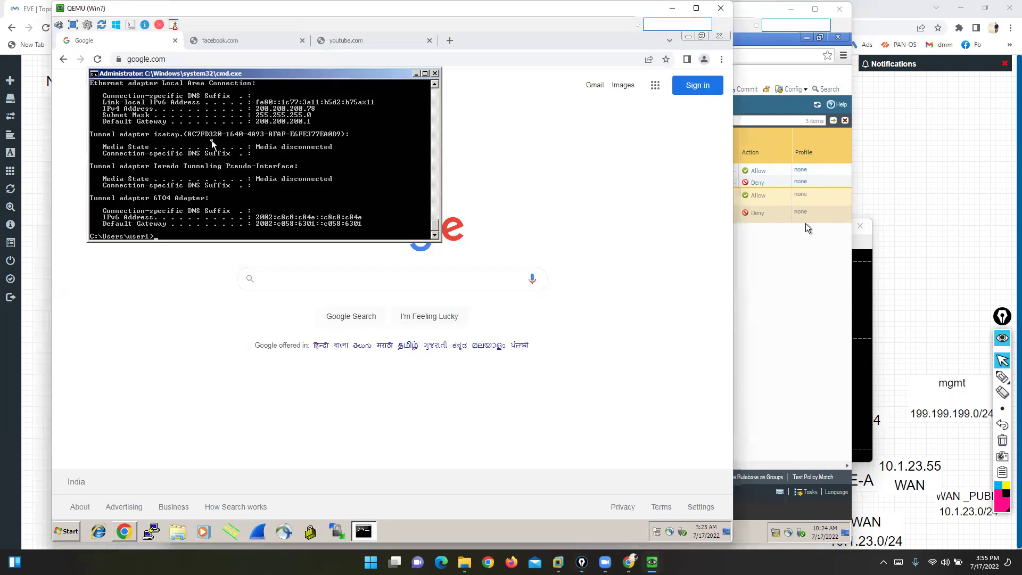
Begin typing a ping to google.com on the client, then check the firewall's commit progress
type("ipconfig")
key("Escape")
key("Return")
key("Return")
type("ping google.com")
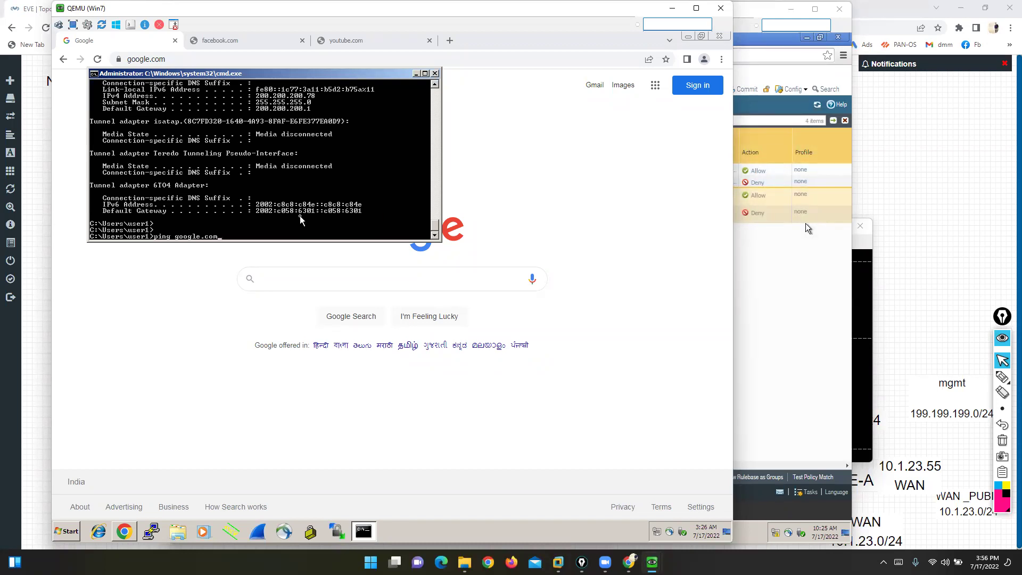
left_click(806, 223)
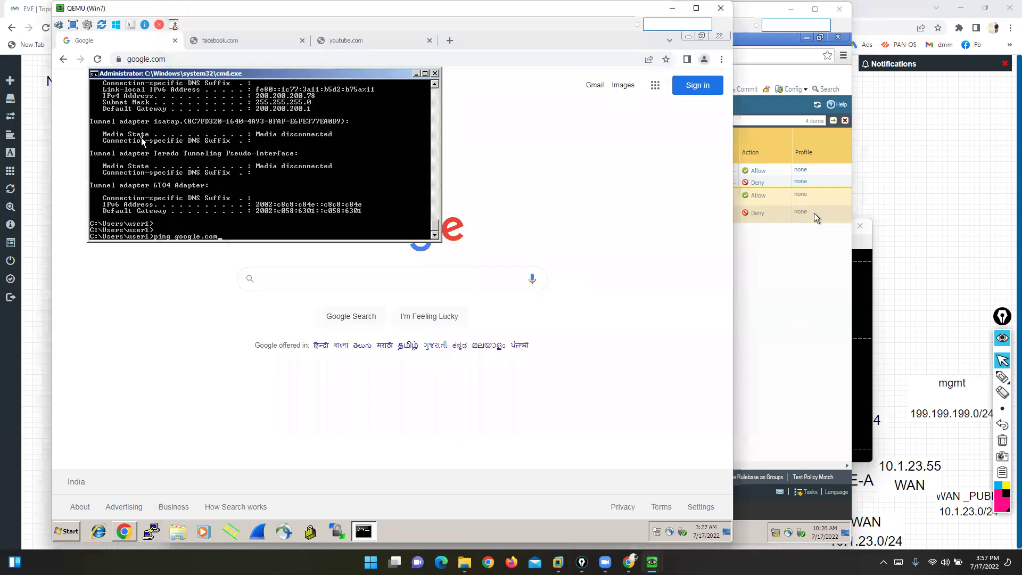
On the Win7 client, run the google.com ping, then ipconfig and ping google.com again
left_click(143, 141)
key("Return")
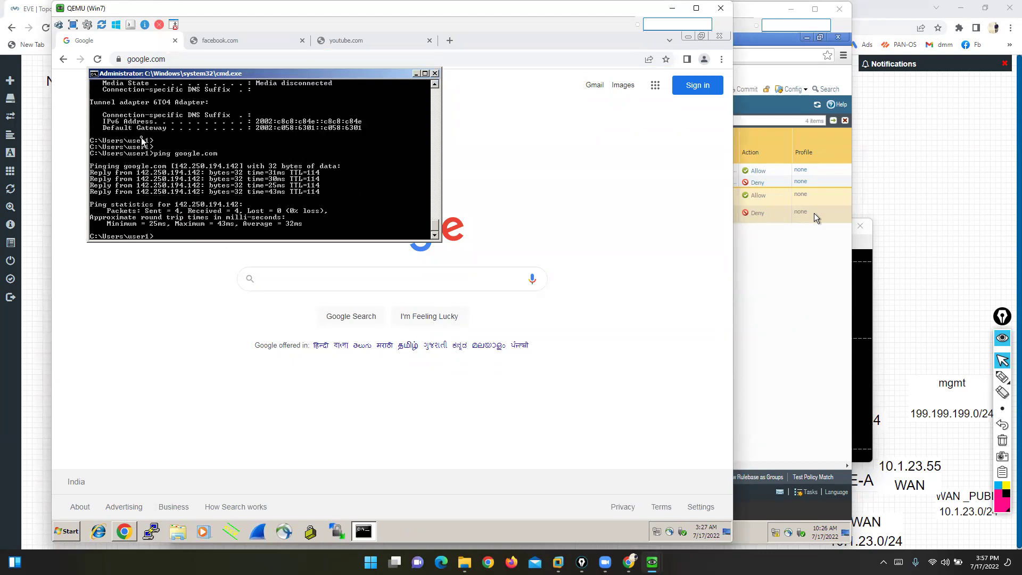
type("ipconfig")
key("Return")
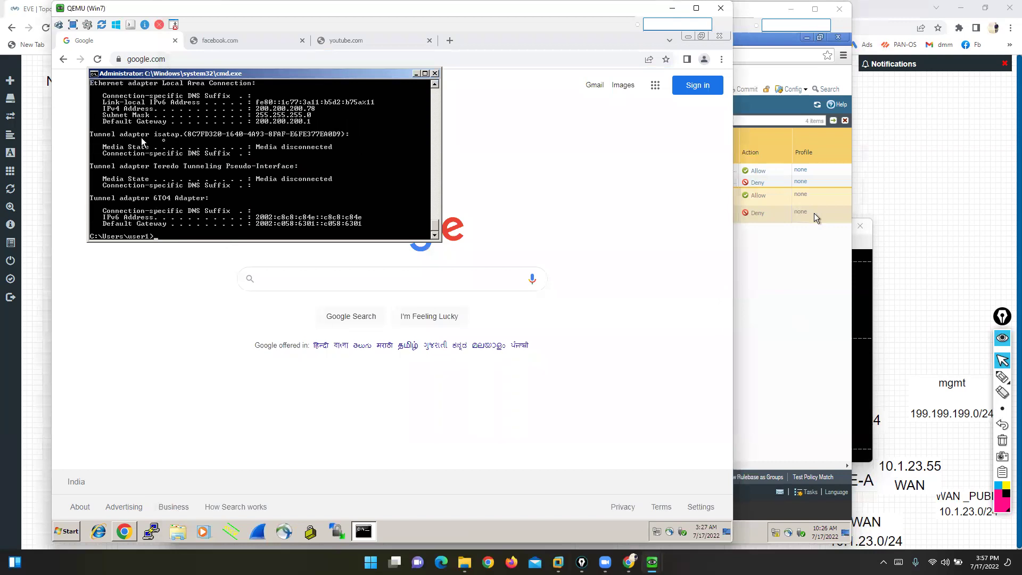
type("ping google.com")
key("Return")
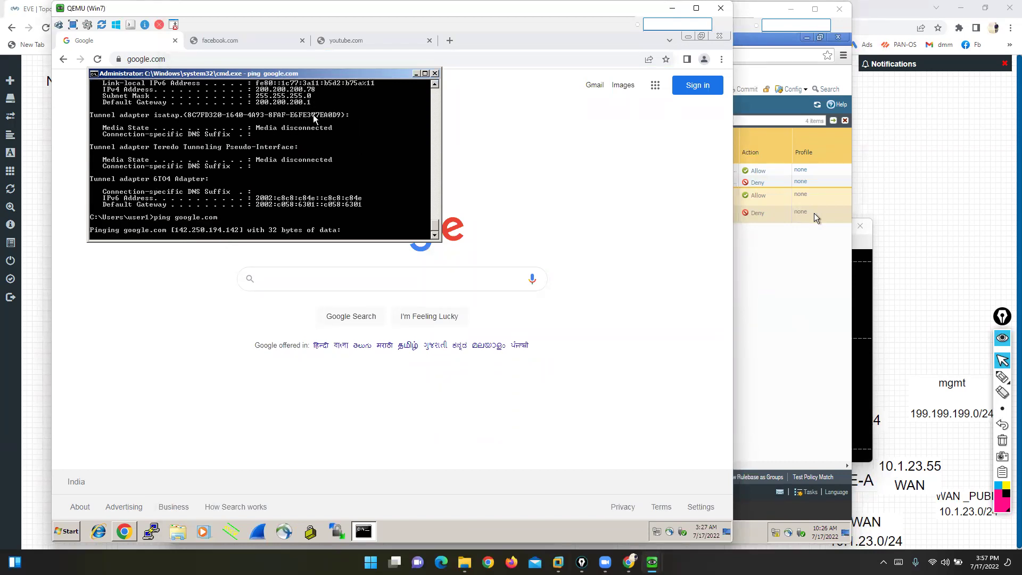
Reload facebook.com in Chrome and return to the firewall's commit status
left_click(238, 41)
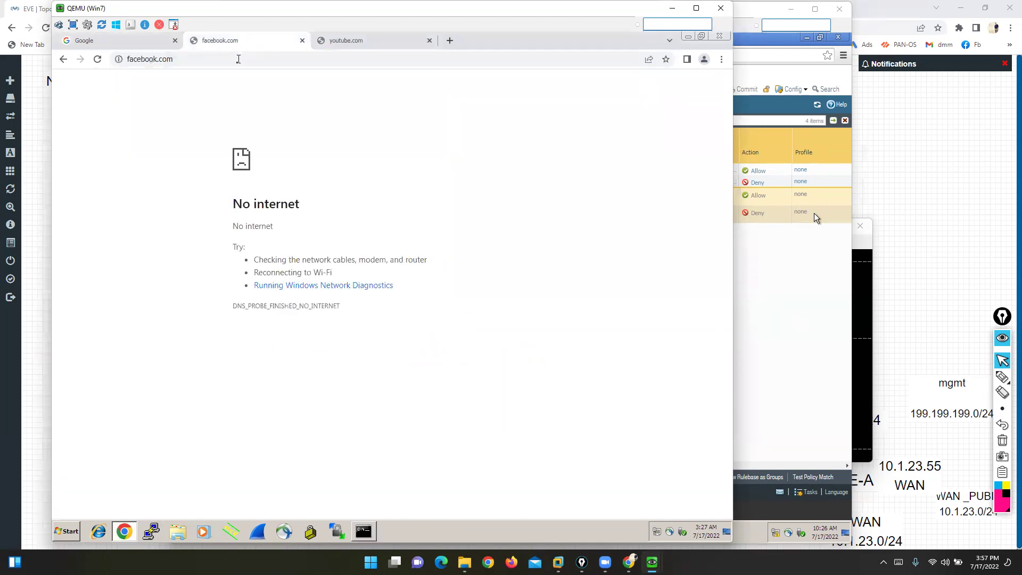
left_click(238, 59)
key("Return")
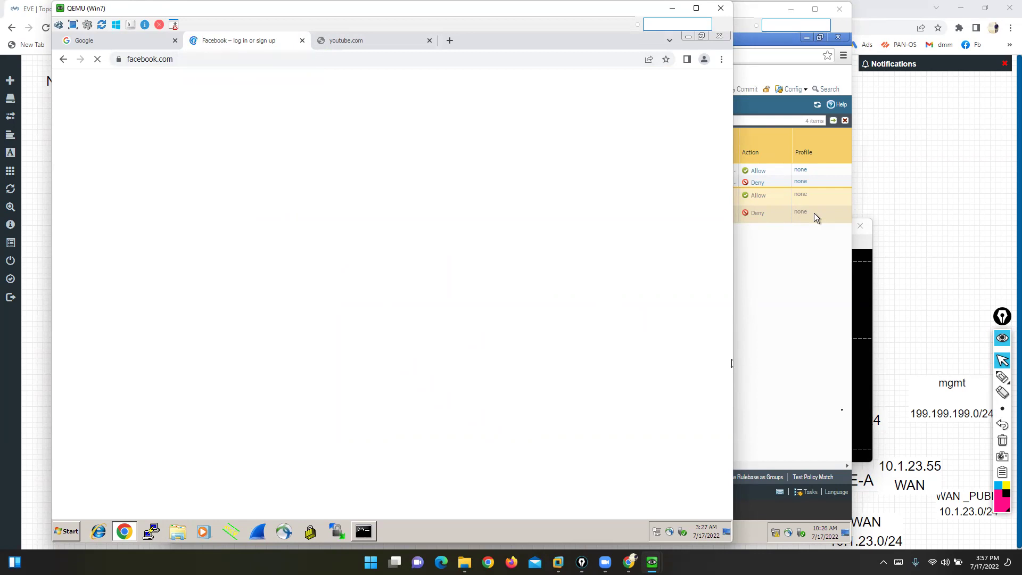
left_click(813, 213)
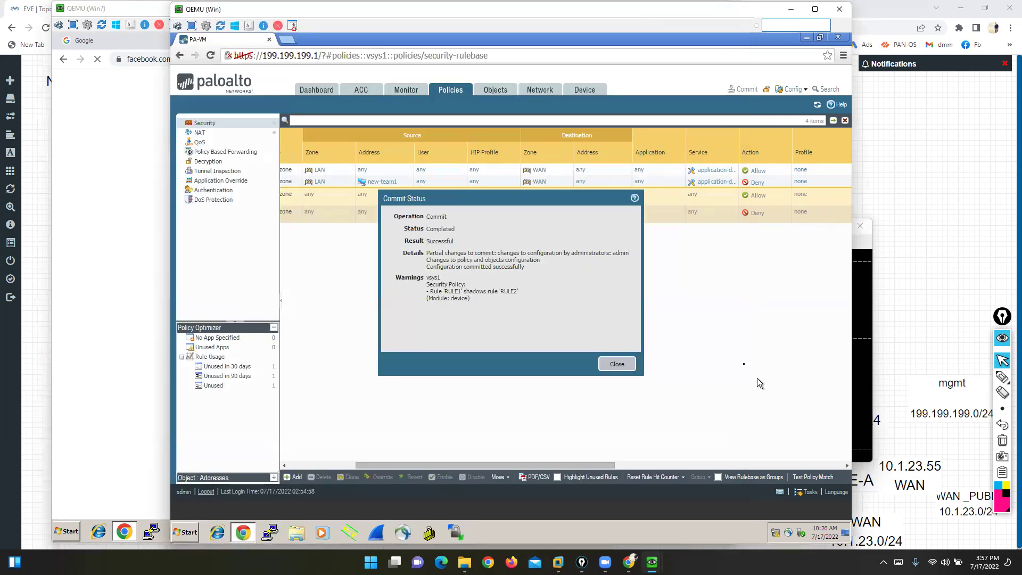
Move the commit status dialog aside and ink-mark the first rule's source and destination
left_click_drag(537, 202, 609, 273)
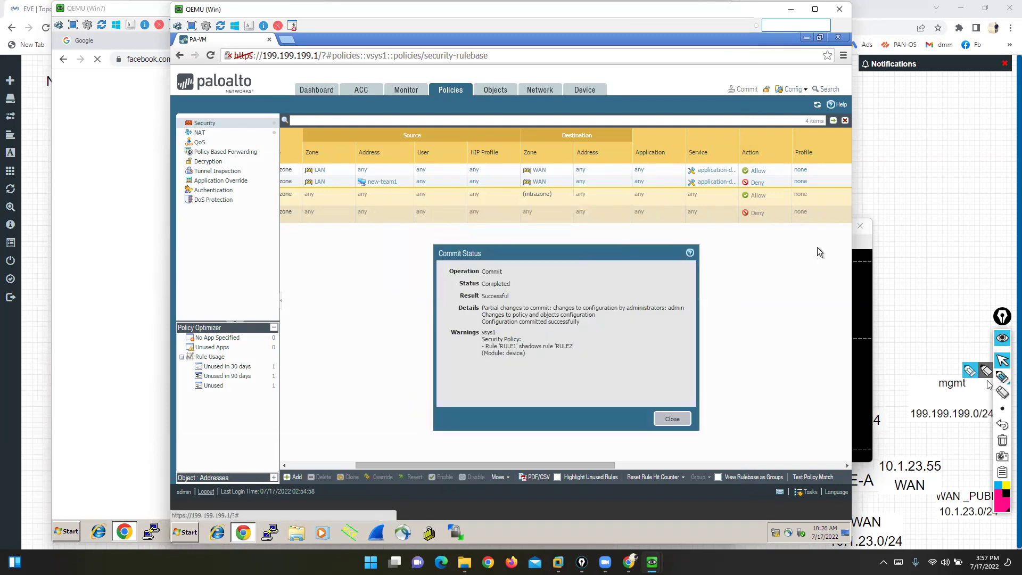
left_click(970, 371)
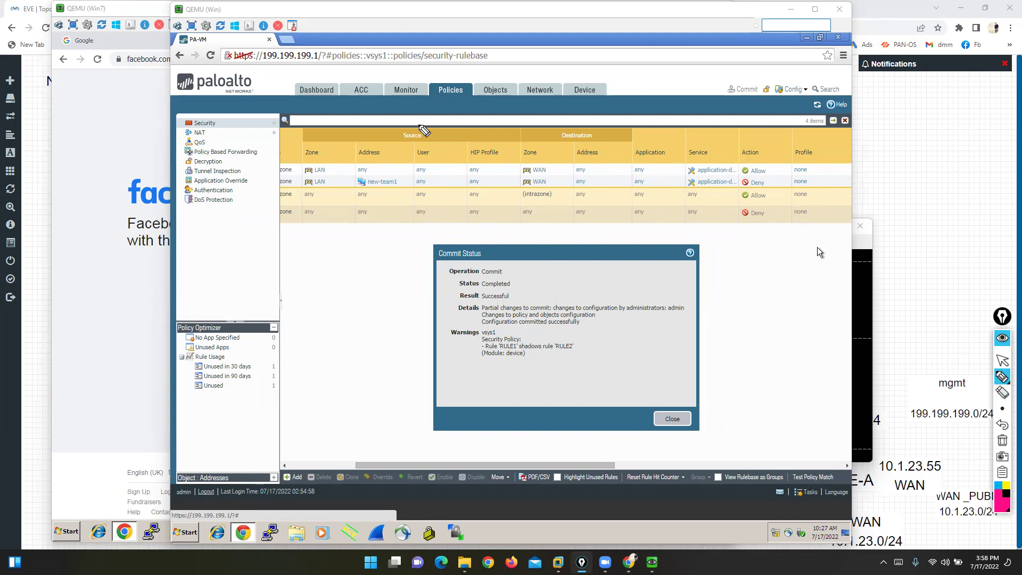
mouse_move(414, 129)
left_mouse_down()
mouse_move(380, 141)
mouse_move(352, 170)
mouse_move(366, 176)
mouse_move(374, 165)
mouse_move(346, 171)
mouse_move(424, 155)
mouse_move(406, 143)
mouse_move(425, 126)
left_mouse_up()
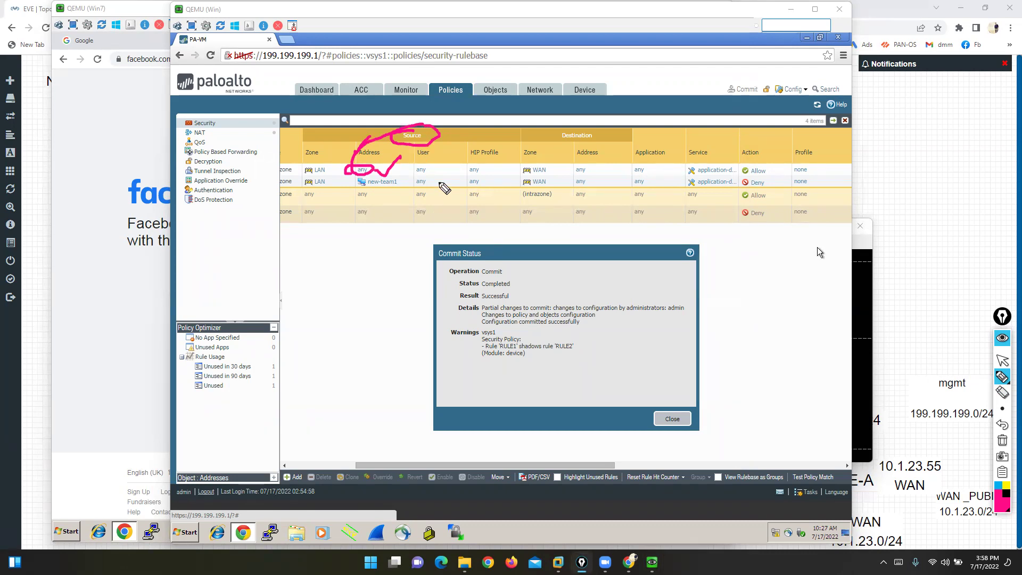
mouse_move(576, 124)
left_mouse_down()
mouse_move(552, 143)
mouse_move(565, 170)
mouse_move(605, 160)
mouse_move(591, 124)
mouse_move(564, 125)
left_mouse_up()
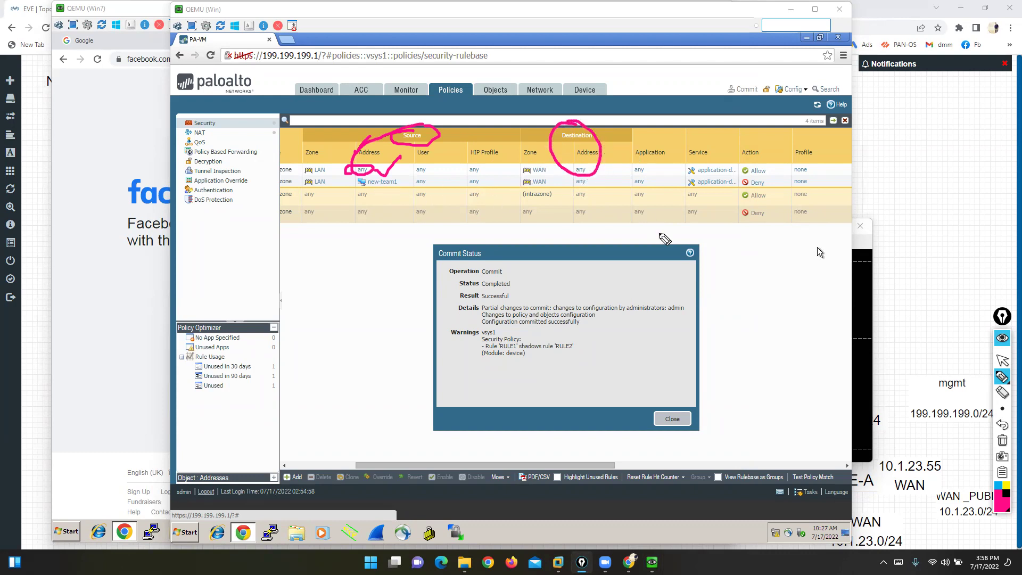
Undo the last ink stroke, stop annotating, and switch back to the Win7 client
left_click(1001, 424)
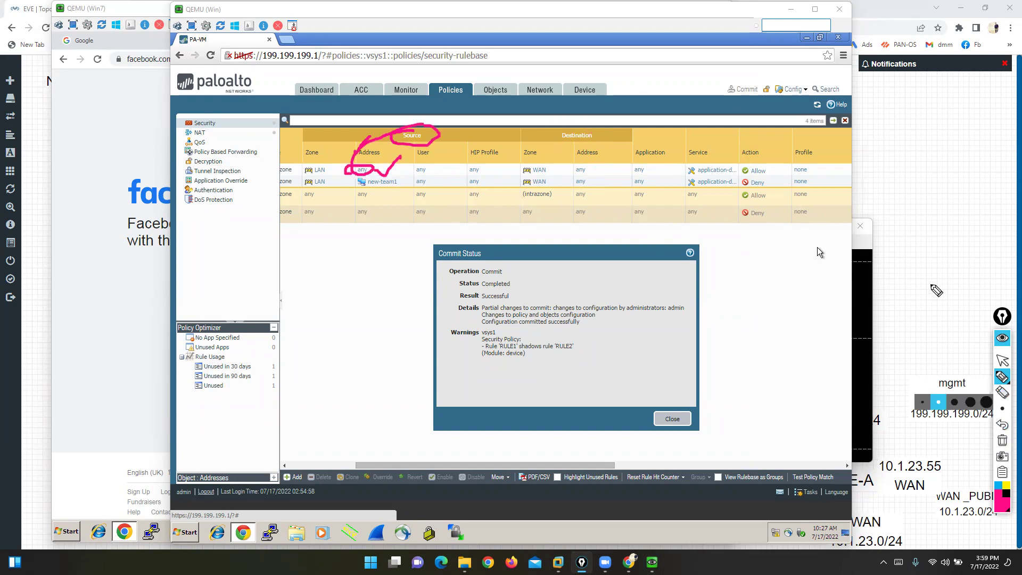
left_click(1002, 361)
key("alt+Tab")
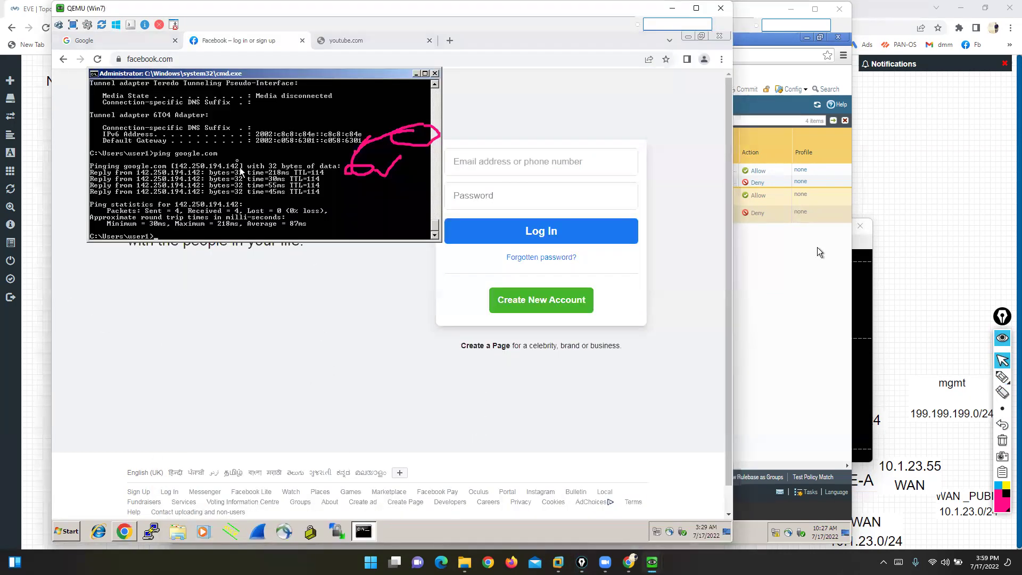
Run ipconfig again on the Win7 client
key("Return")
type("ipconfig")
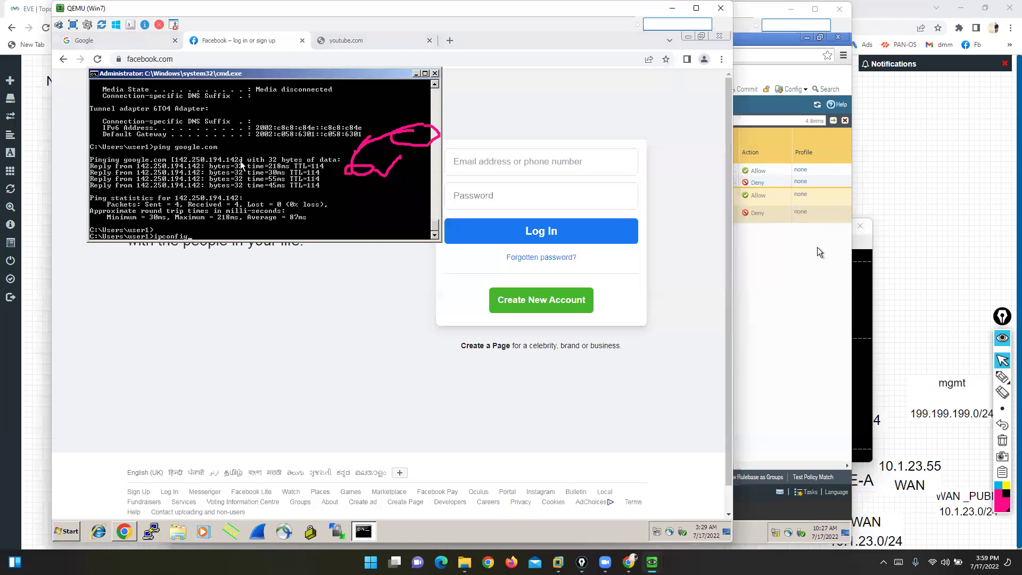
key("Return")
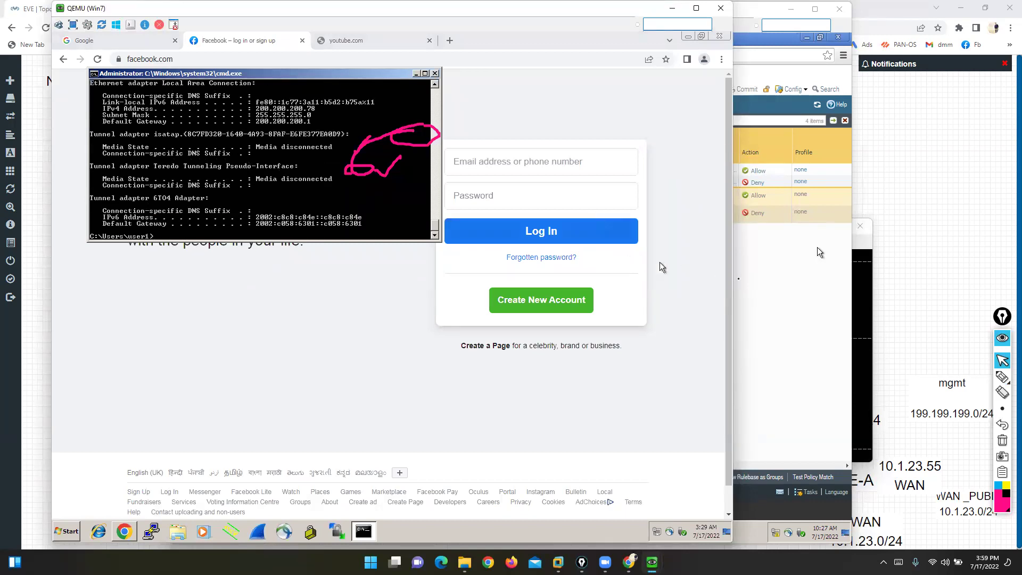
Bring the firewall's security rulebase back to the front after briefly showing the topology diagram
left_click(817, 247)
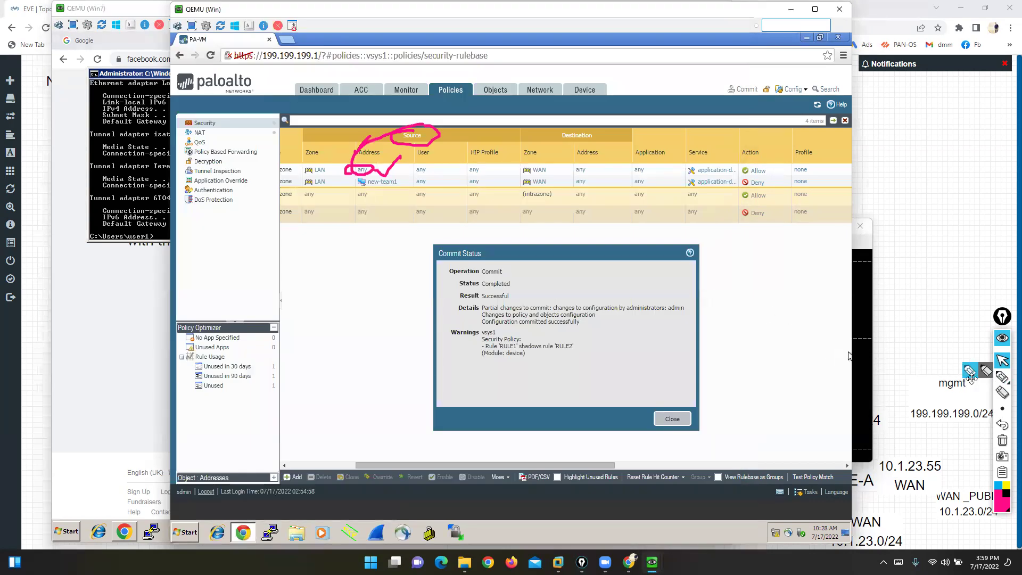
left_click(971, 379)
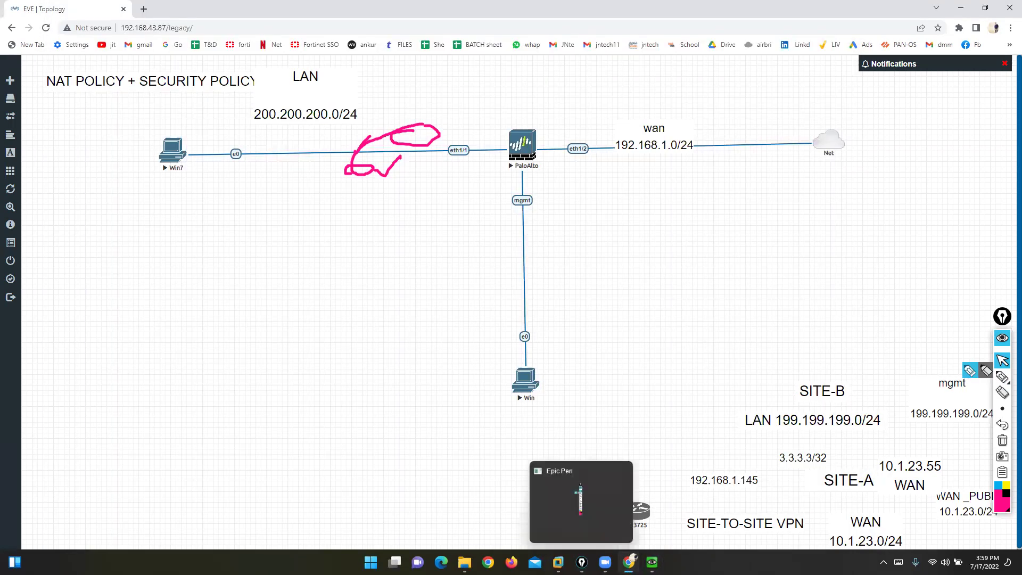
mouse_move(645, 562)
left_click(641, 504)
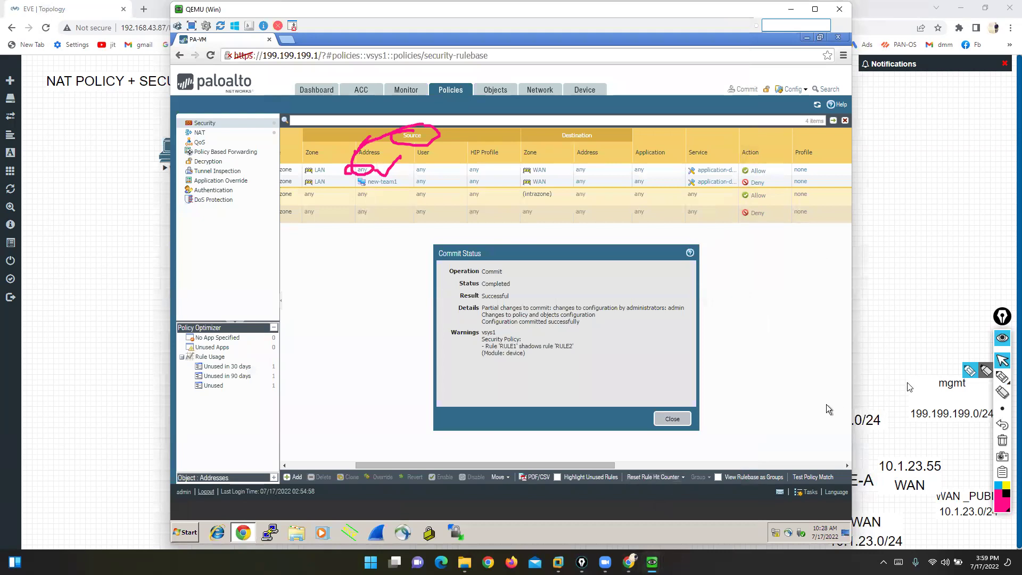
Mark the Security-to-Zone column and the first rule's Allow action, then erase the marks
left_click(969, 371)
left_click_drag(245, 112, 307, 161)
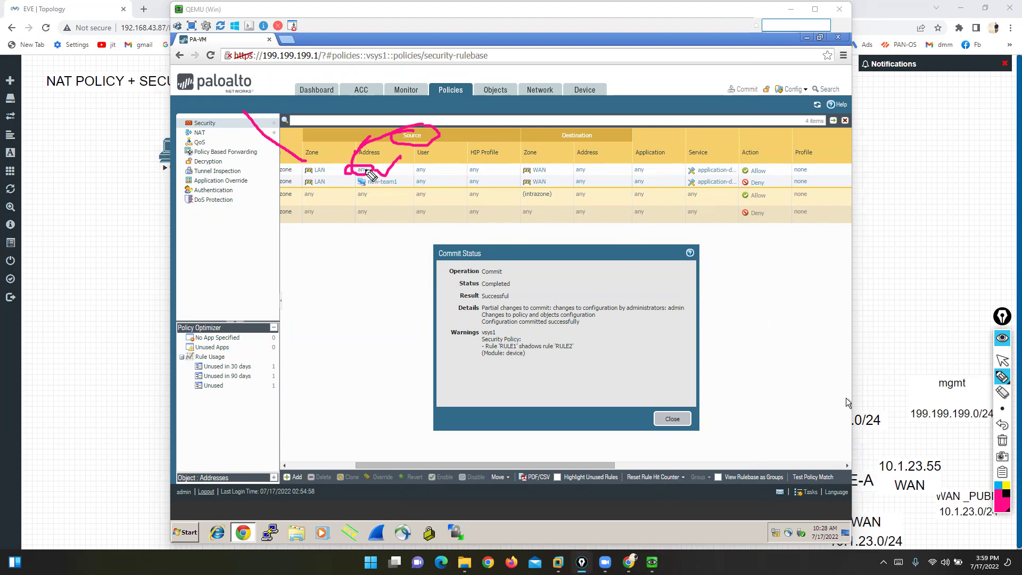
mouse_move(729, 170)
left_mouse_down()
mouse_move(746, 158)
mouse_move(774, 178)
mouse_move(745, 161)
mouse_move(728, 172)
left_mouse_up()
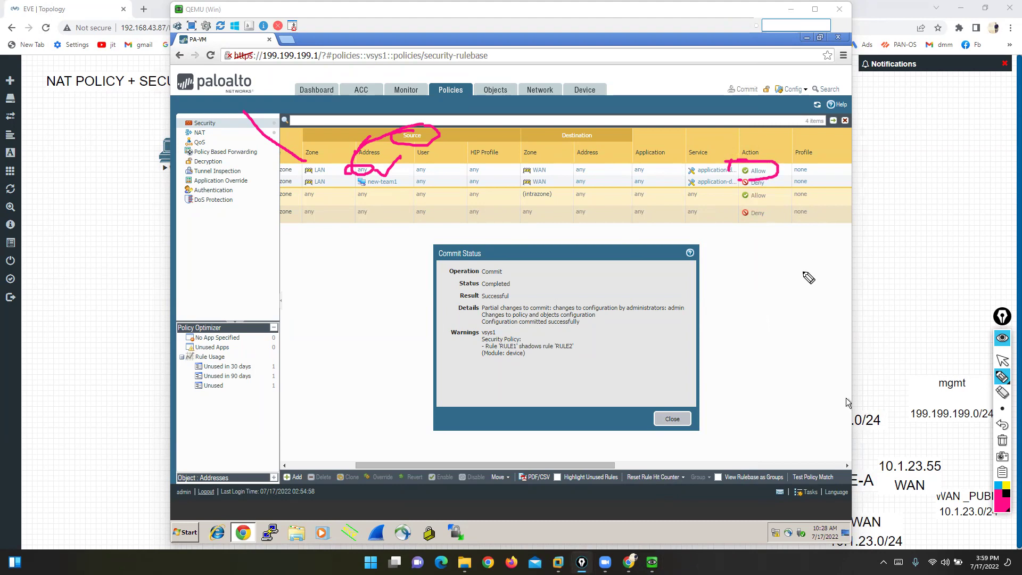
left_click(1002, 441)
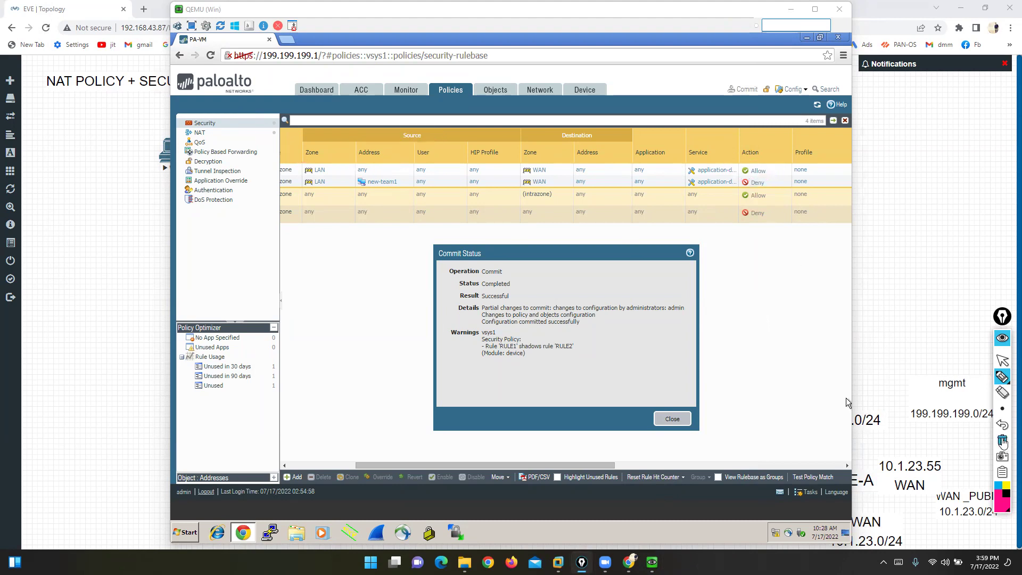
mouse_move(1002, 376)
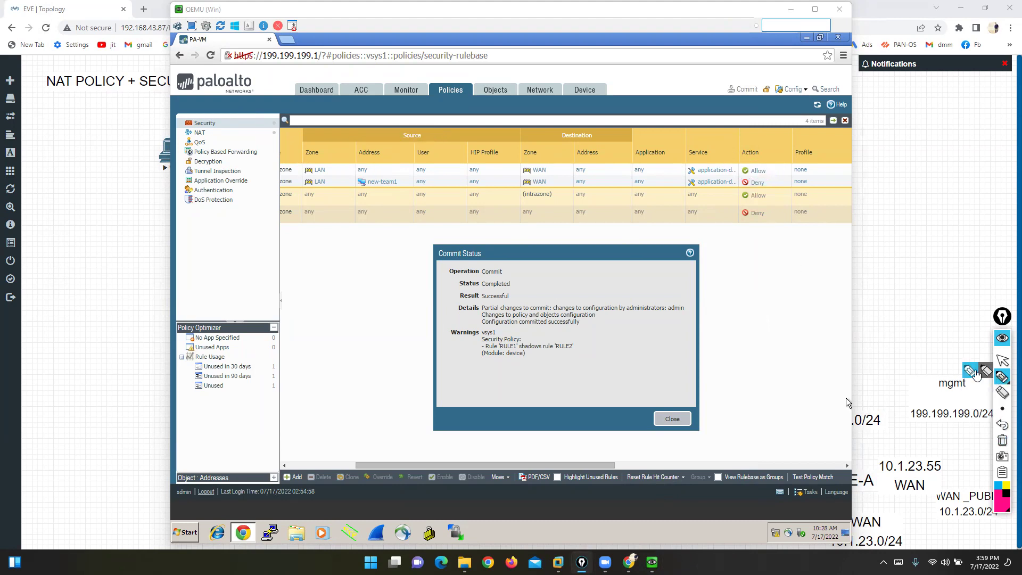
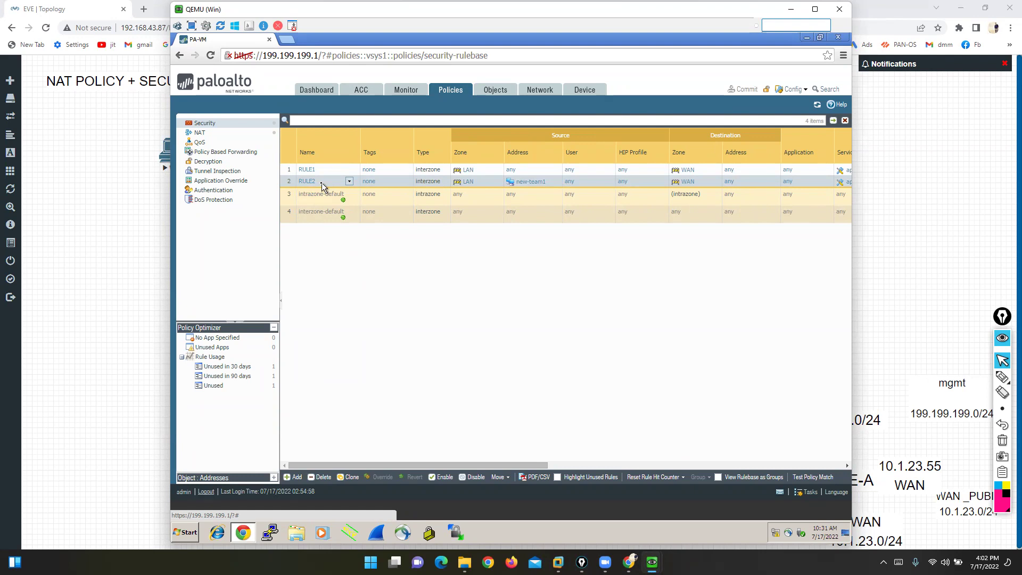
Open the Move options for reordering the security rulebase
left_click(503, 478)
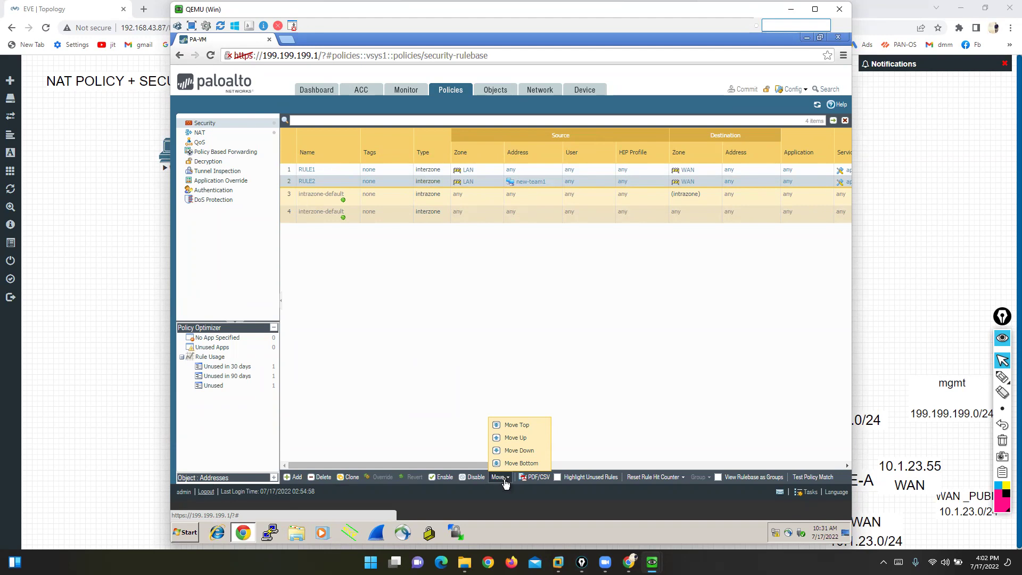
Move RULE1 below RULE2 so RULE2 leads the rulebase, then bring up Commit
left_click(437, 301)
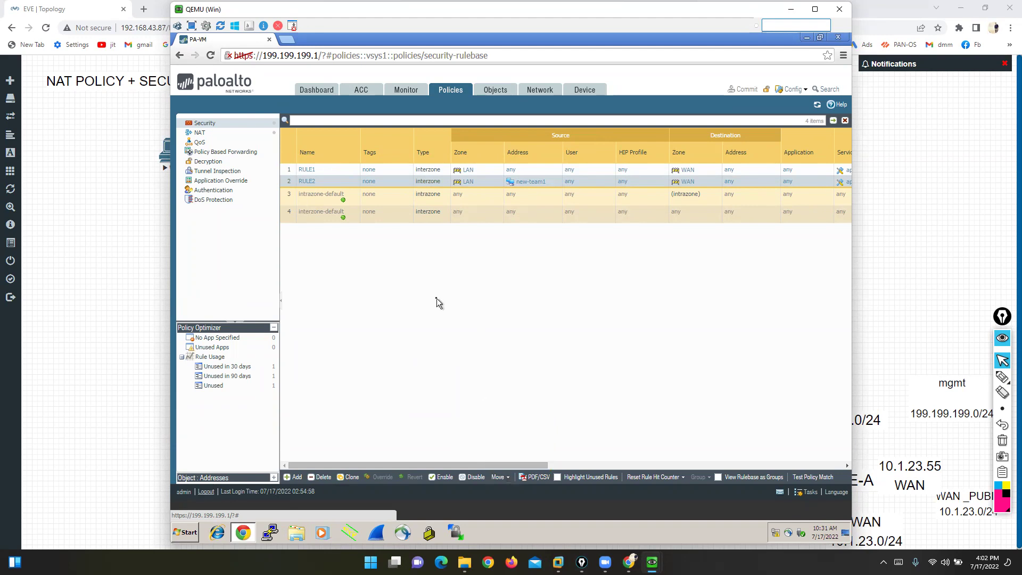
left_click(327, 171)
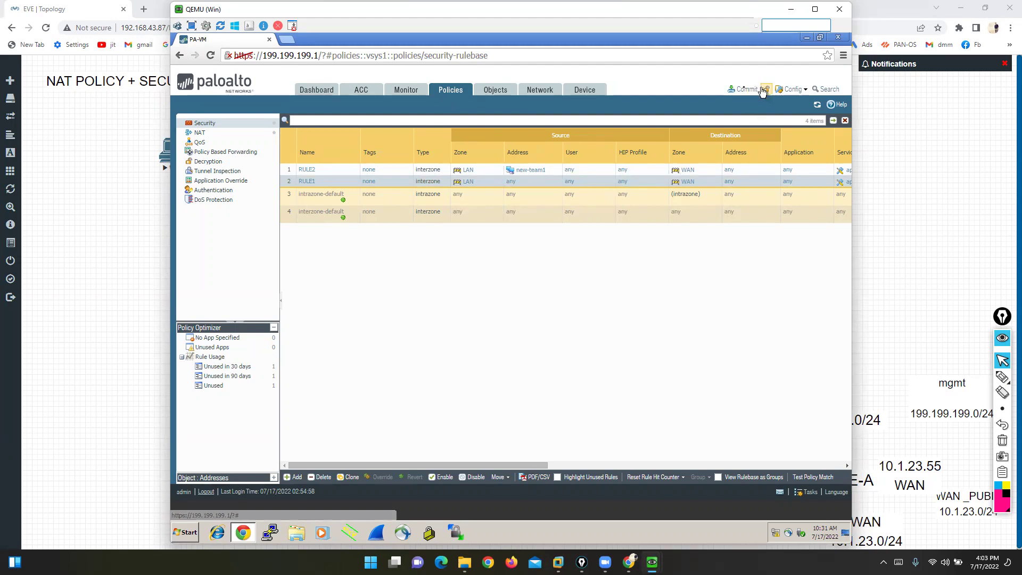
left_click(743, 91)
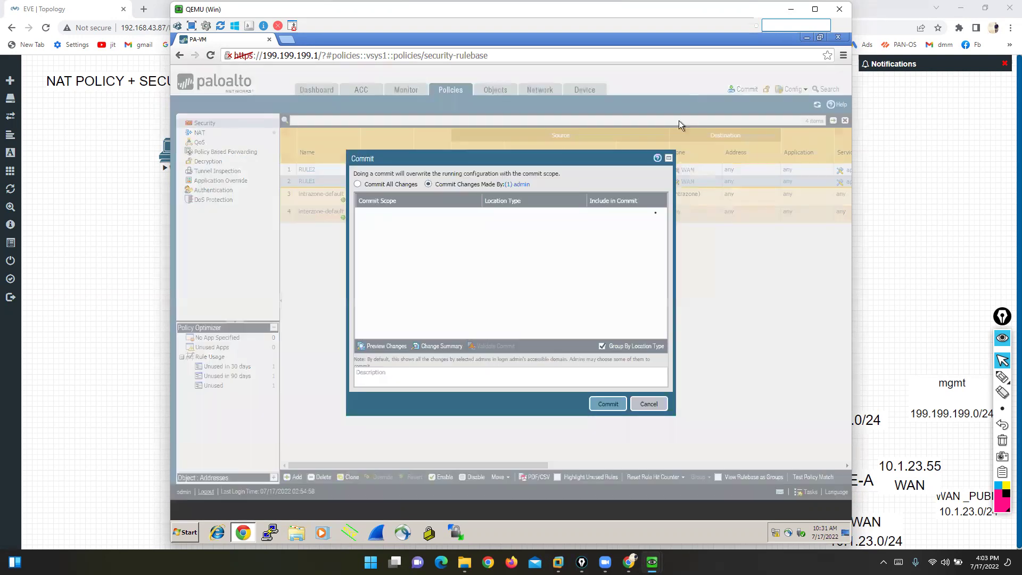
Commit the rule changes to the firewall and bring the Windows 7 VM forward
left_click(607, 405)
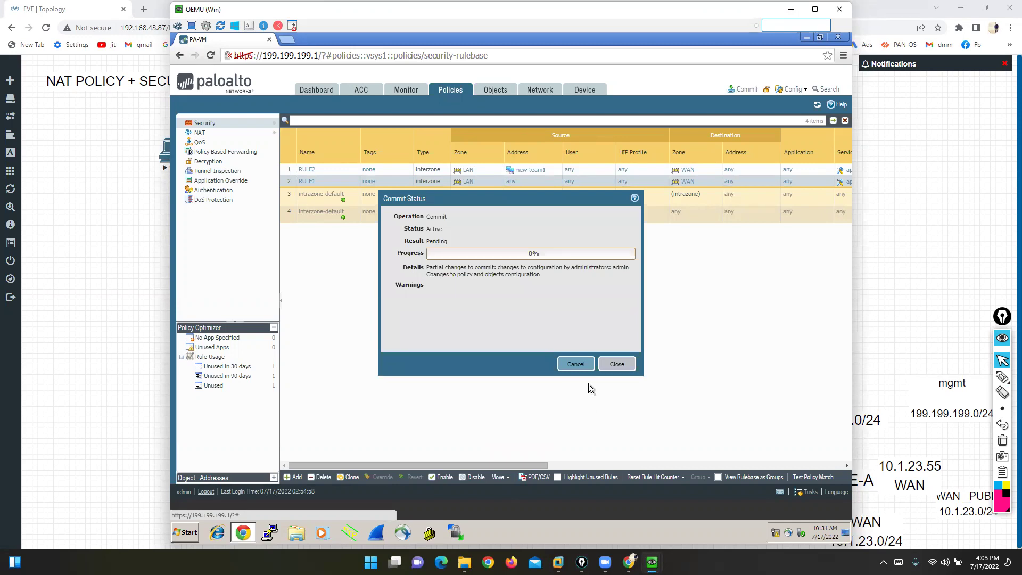
mouse_move(651, 562)
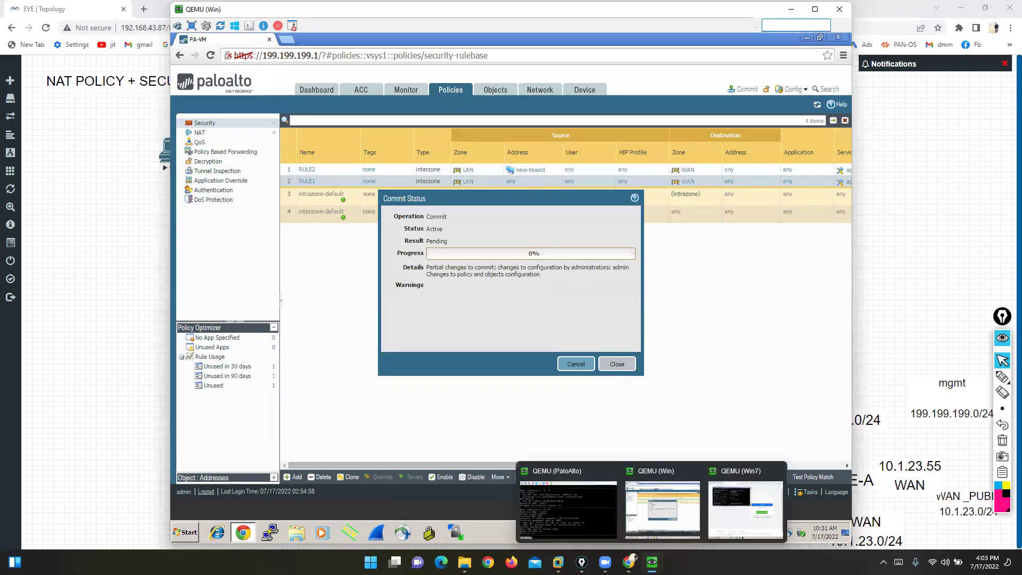
left_click(723, 522)
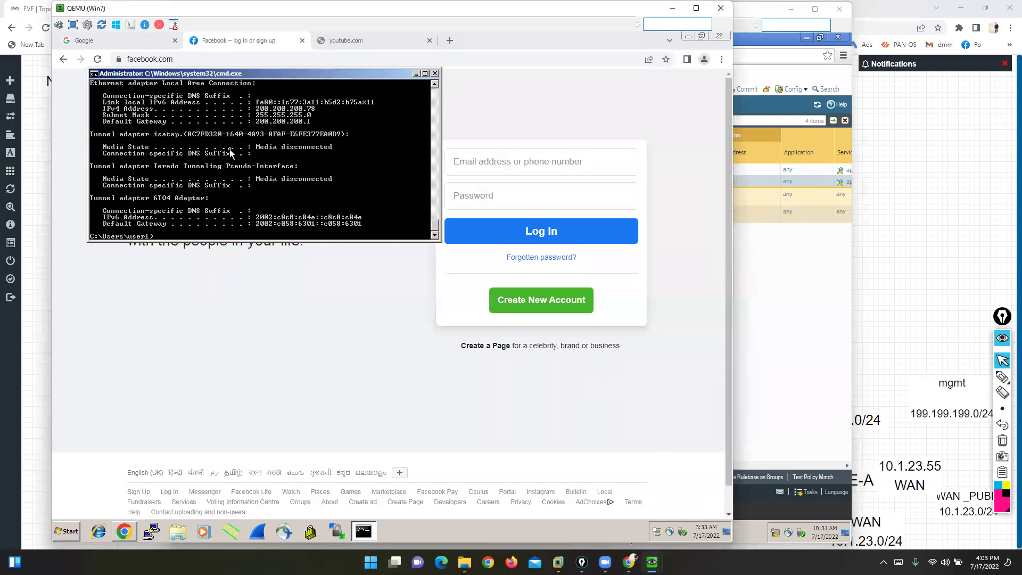
Re-run the network check, then dismiss the completed Commit Status on the firewall
key("Up")
key("Return")
left_click(773, 332)
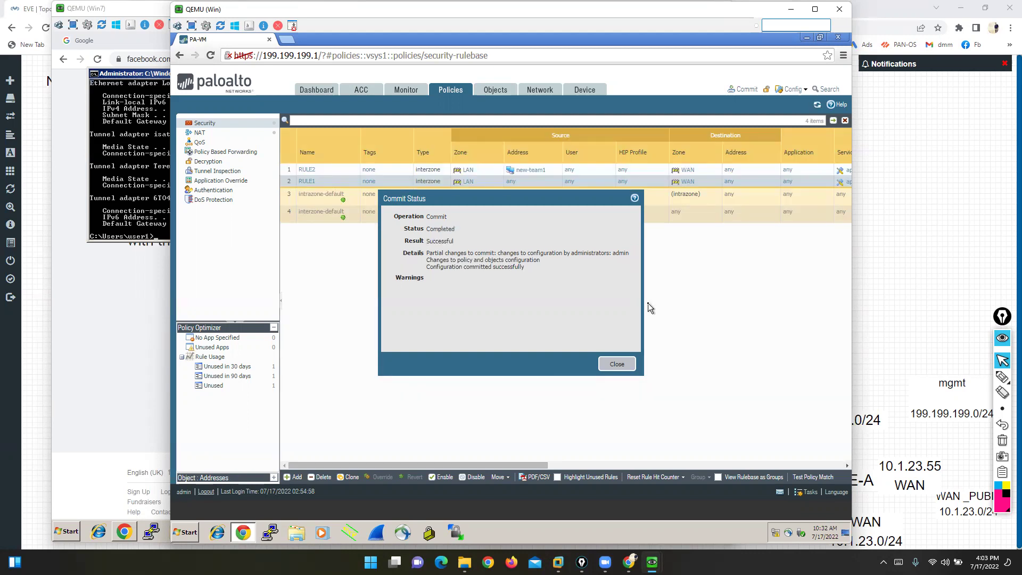
left_click(623, 365)
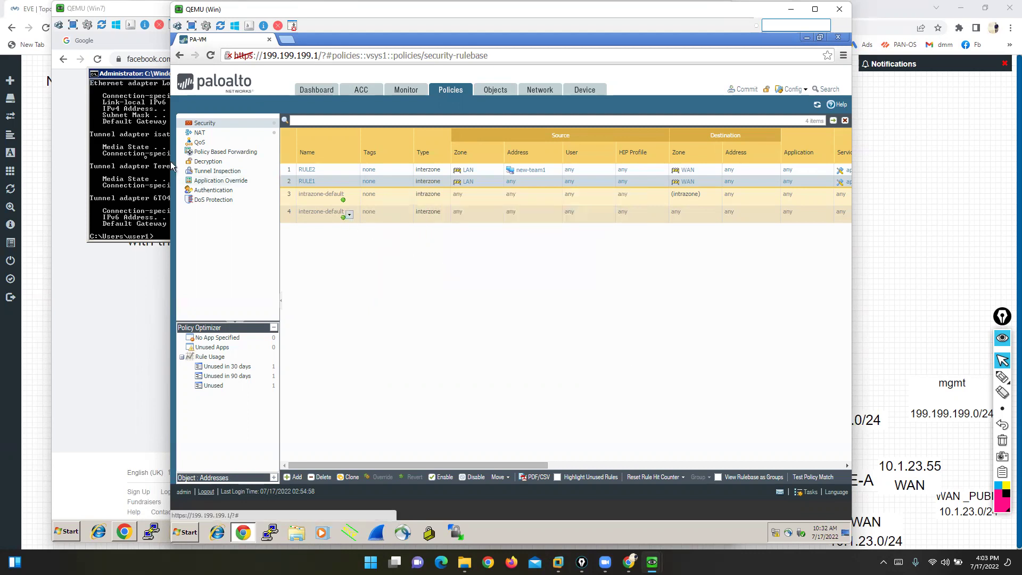
left_click(147, 161)
Run a continuous 'ping google.com -t', which cannot find the host
key("Return")
key("Return")
key("Return")
type("ping google.com -t")
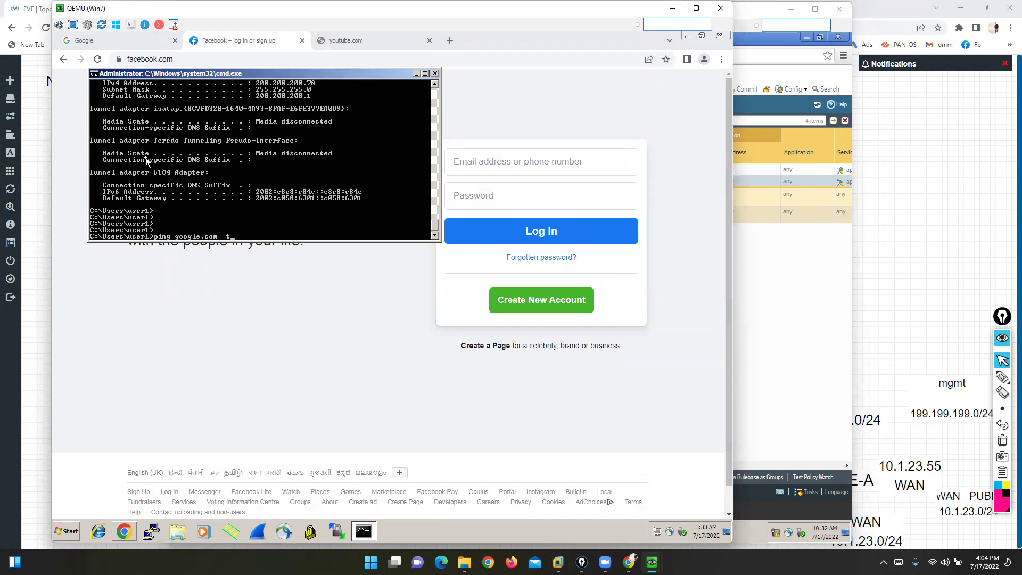
key("Return")
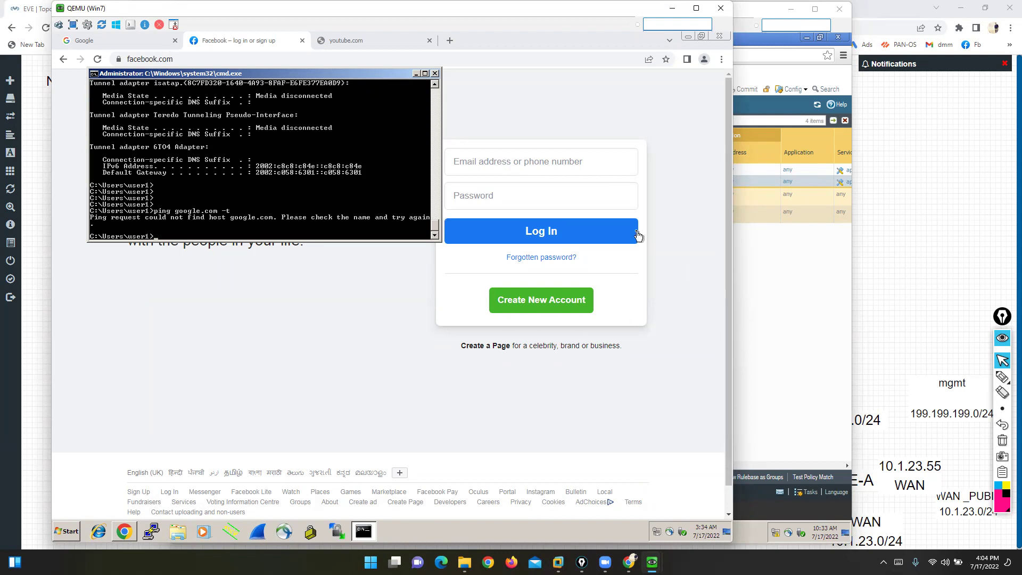
left_click(739, 299)
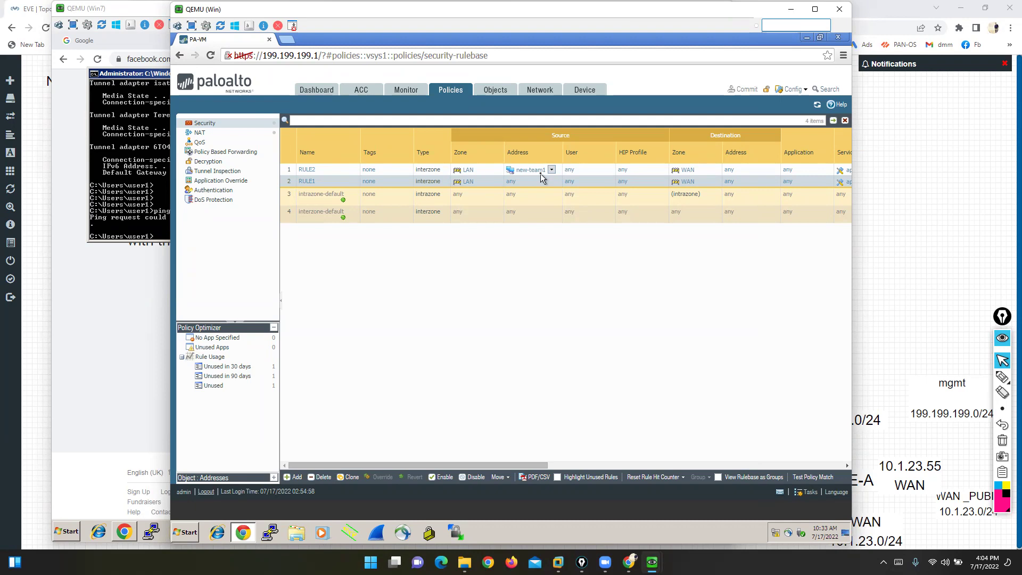
left_click(151, 156)
Open Network Connections with ncpa.cpl and bring up the Local Area Connection menu
type("ncpa.cpl")
key("Return")
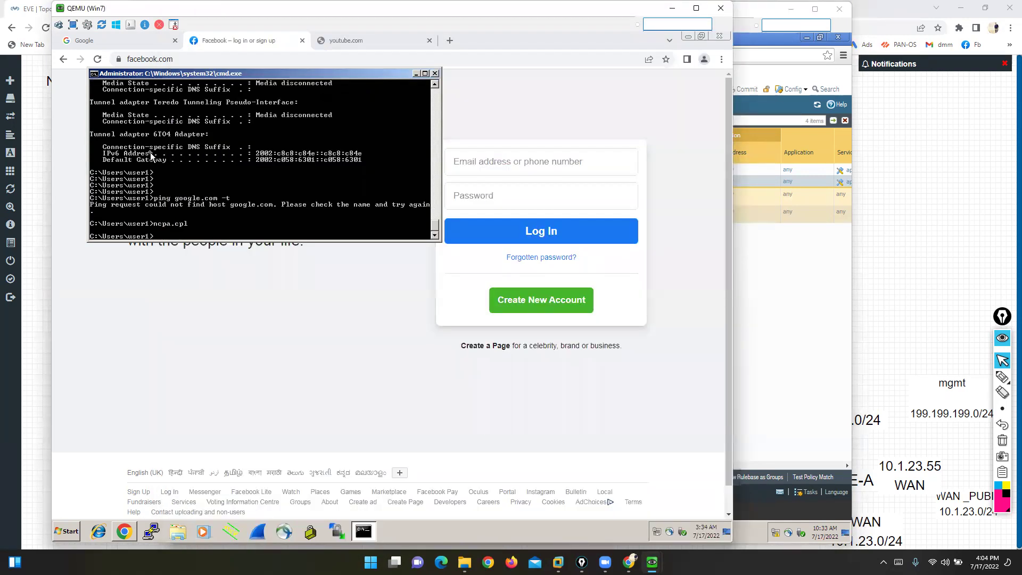
right_click(225, 186)
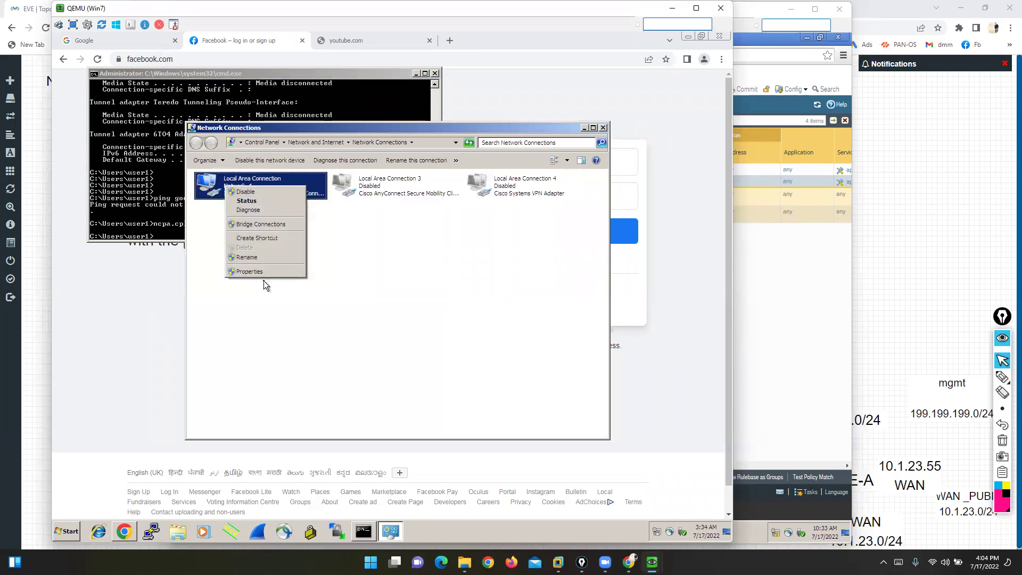
Set the Local Area Connection's IPv4 address to 200.200.200.100 and close its properties
left_click(249, 272)
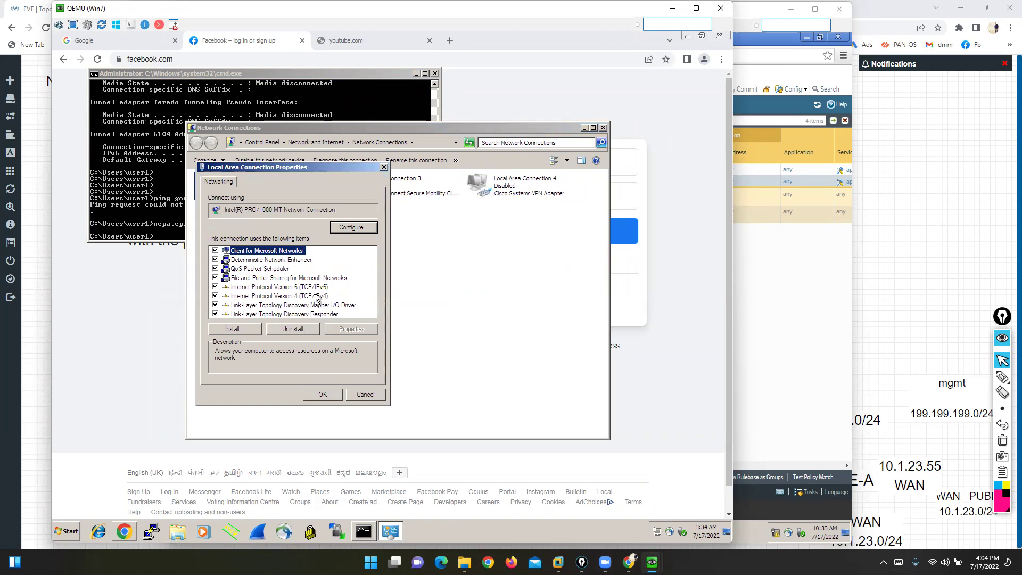
left_click(318, 297)
left_click(343, 329)
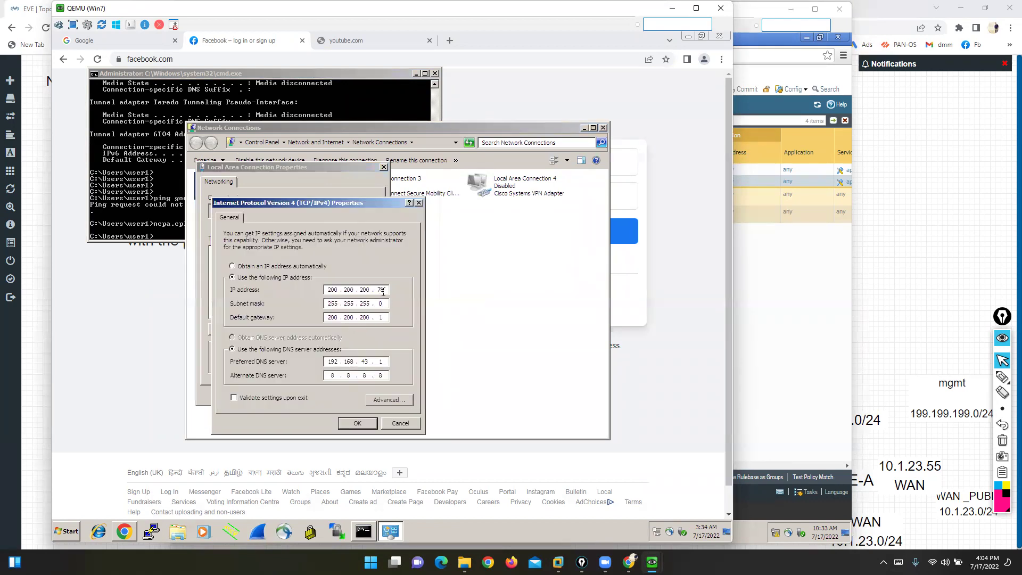
key("BackSpace")
type("100")
left_click(356, 424)
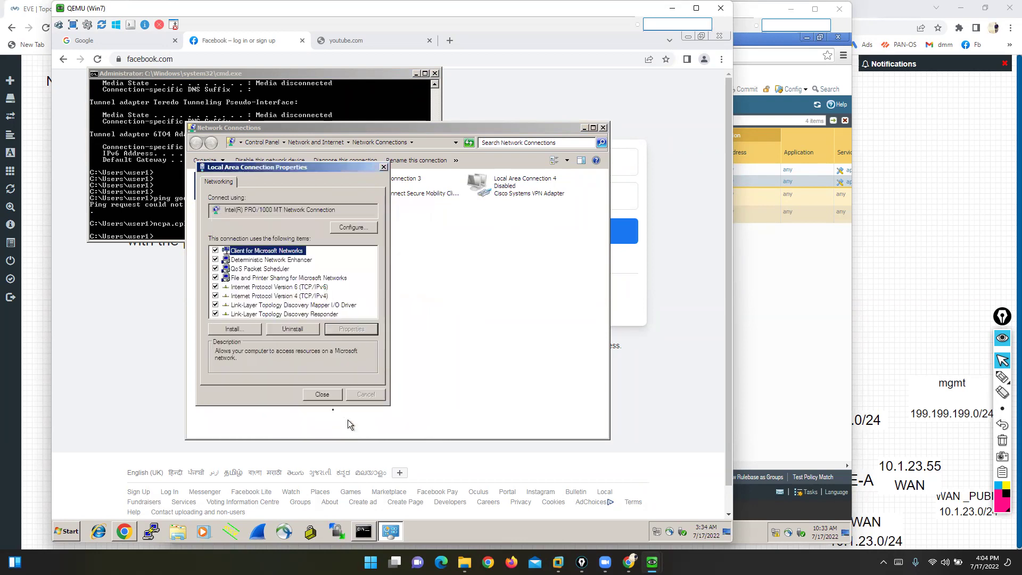
left_click(322, 394)
Run ipconfig to confirm the adapter now has 200.200.200.100
left_click(157, 152)
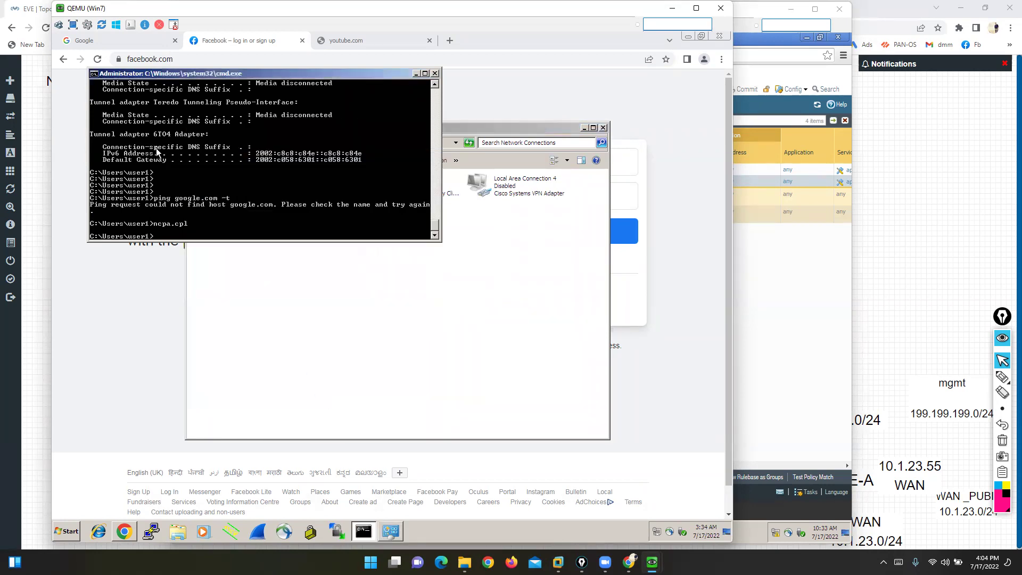
key("Return")
key("Return")
key("Return")
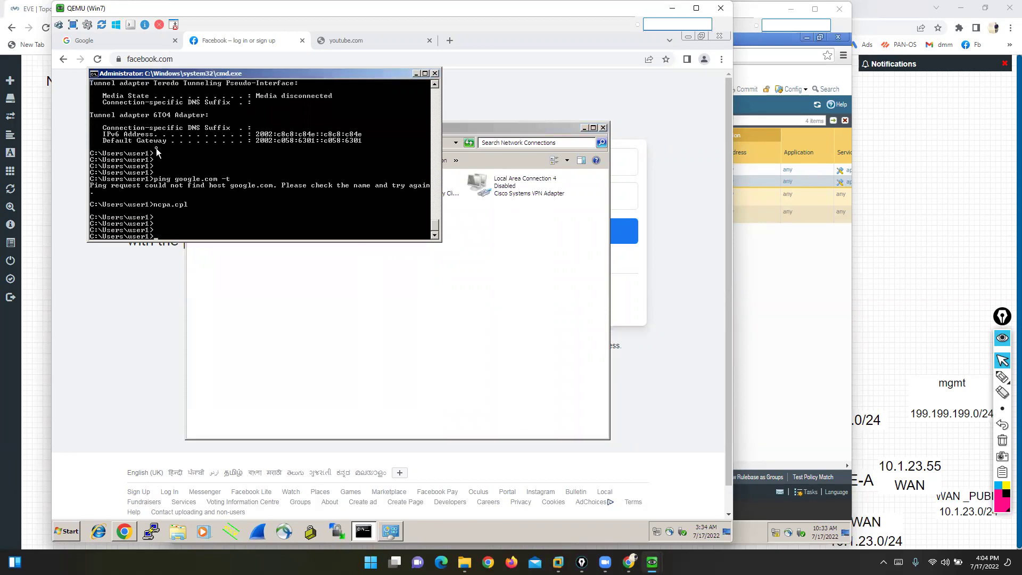
key("Up")
key("Up")
key("Up")
key("Return")
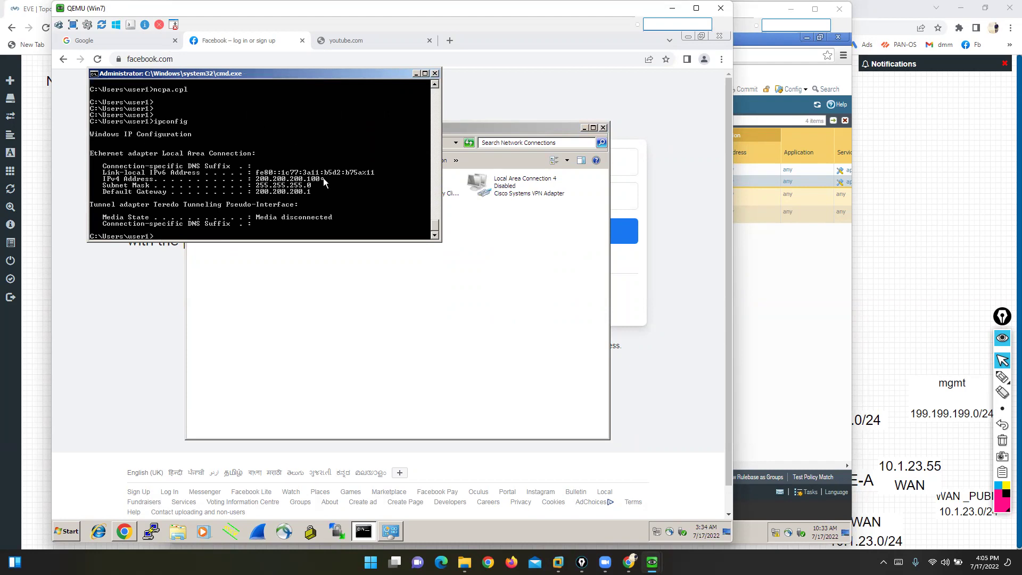
Run a continuous 'ping google.com -t', now getting replies from 216.58.200.206
key("Return")
key("Return")
key("Return")
key("Return")
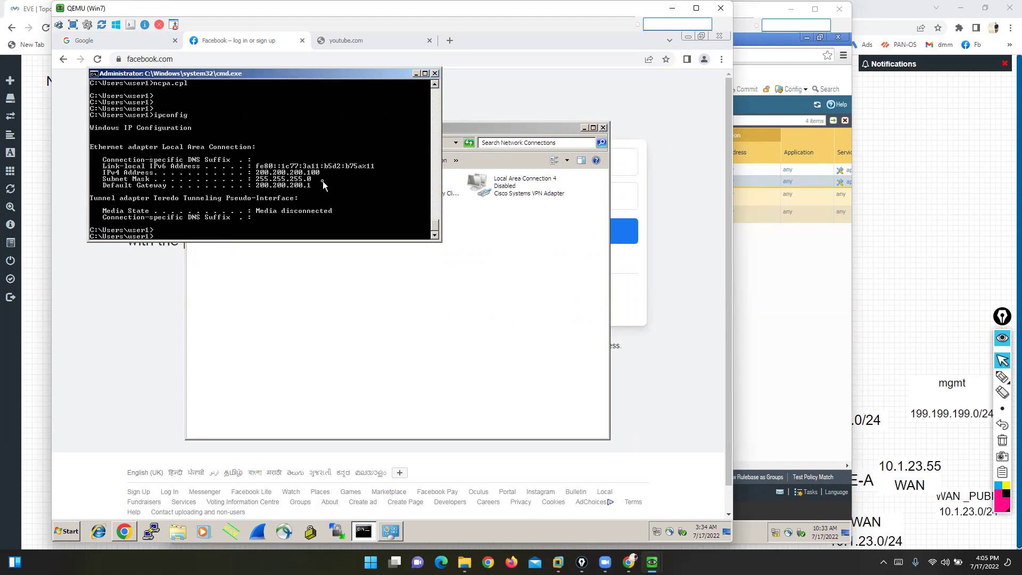
type("ping google.com")
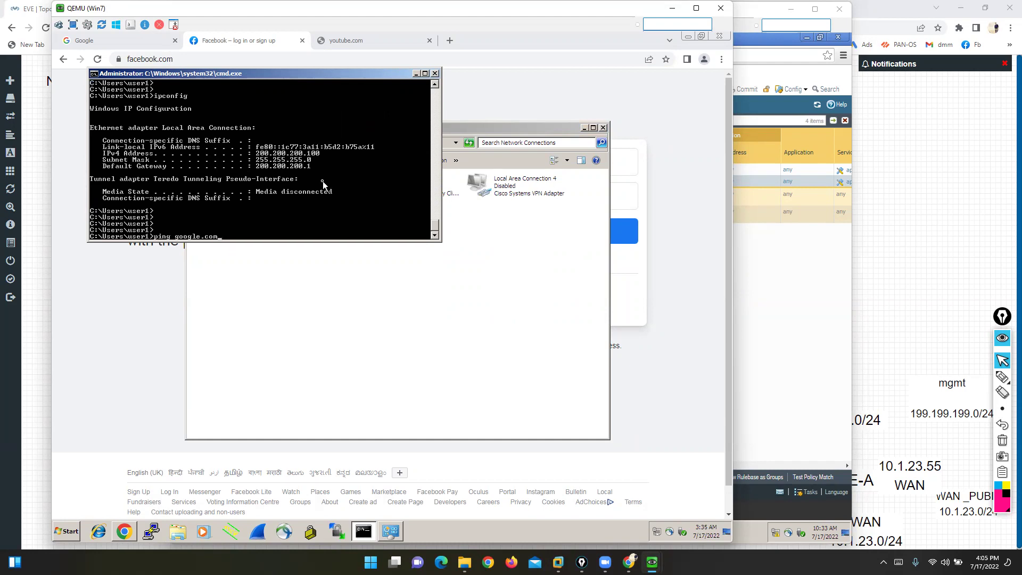
type("-t")
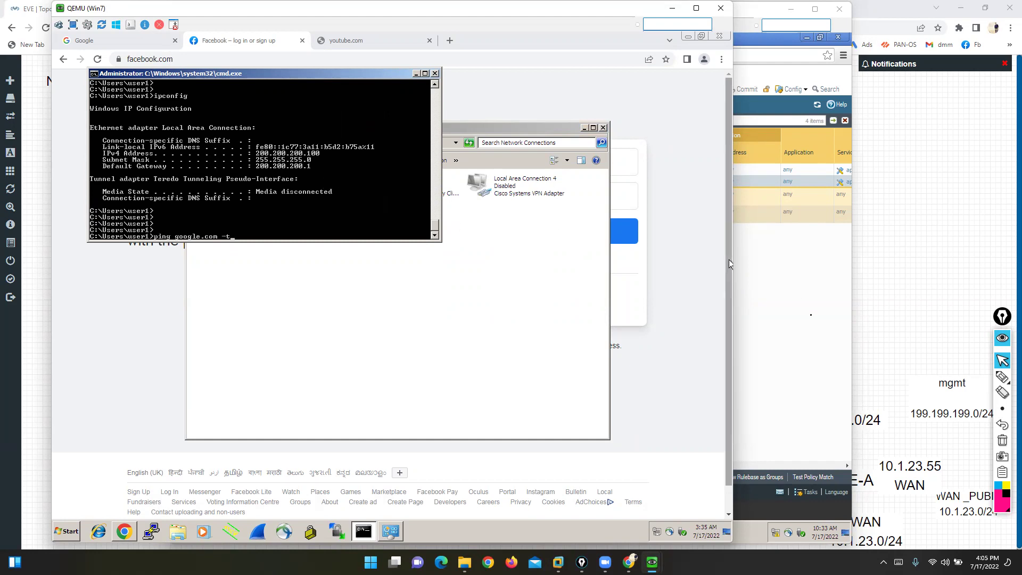
left_click(796, 330)
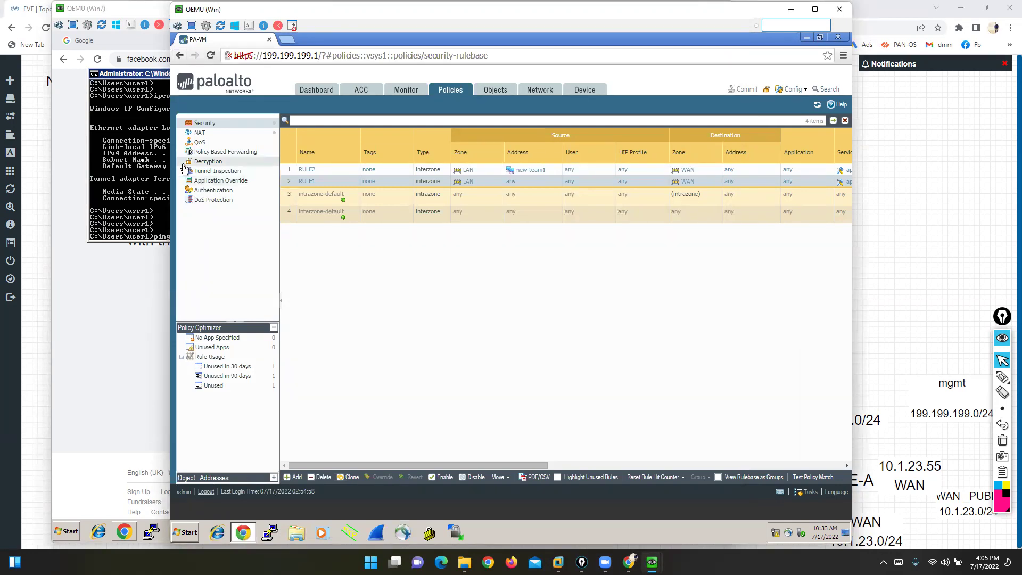
left_click(143, 164)
key("Return")
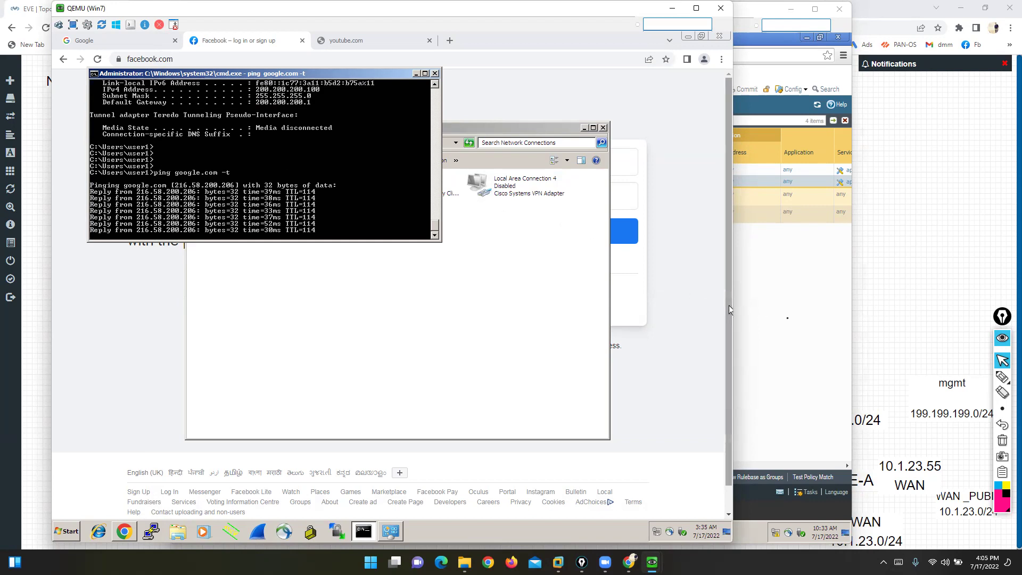
left_click(787, 318)
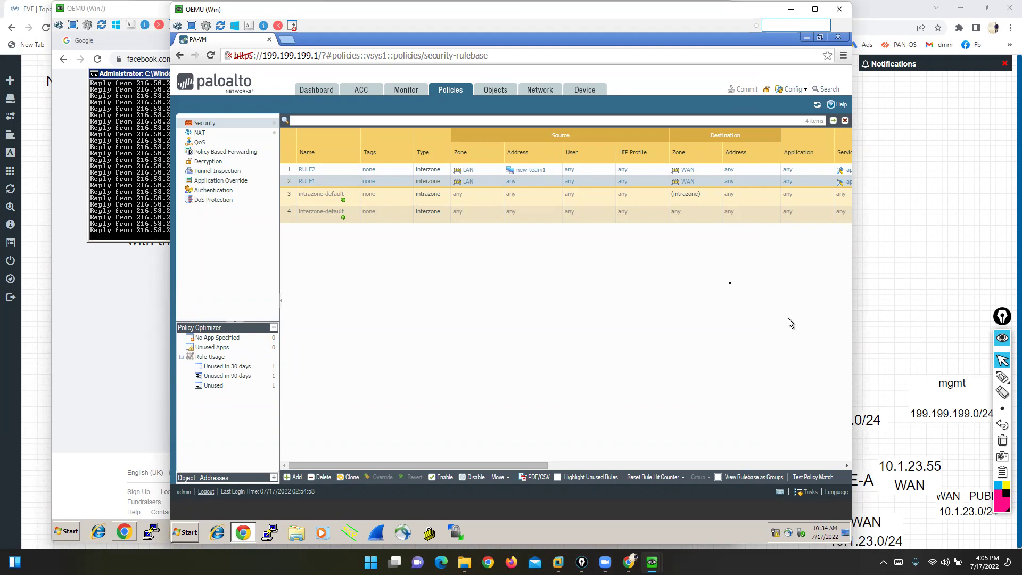
left_click(159, 216)
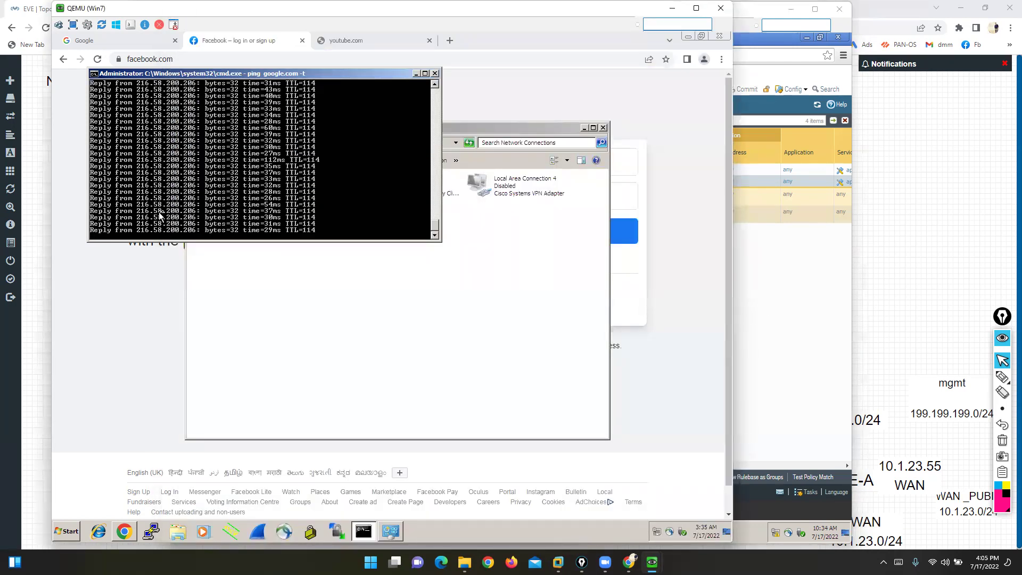
Reload youtube.com in Chrome, close that tab, and return to the firewall's security rulebase
left_click(503, 120)
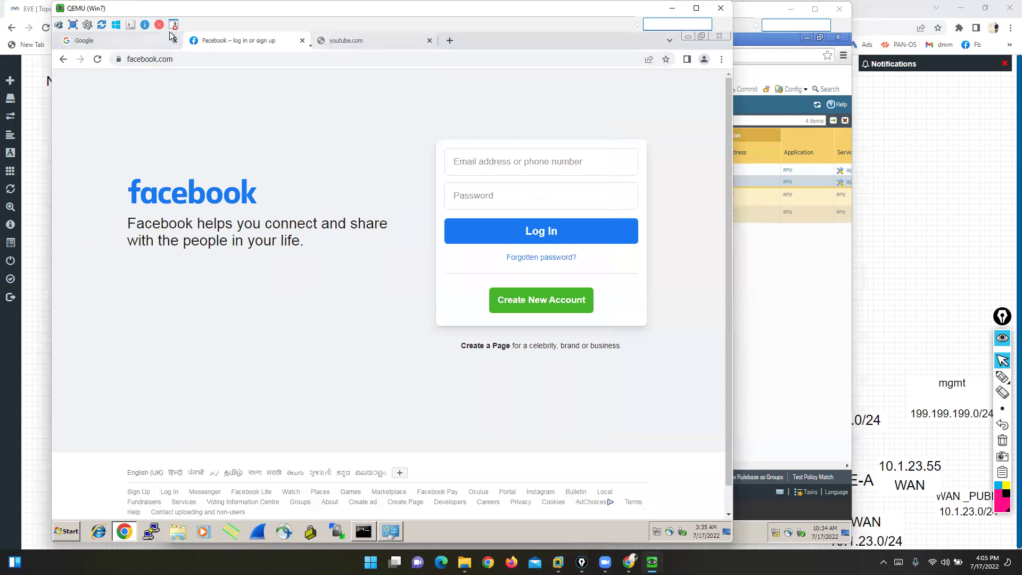
left_click(353, 42)
left_click(97, 61)
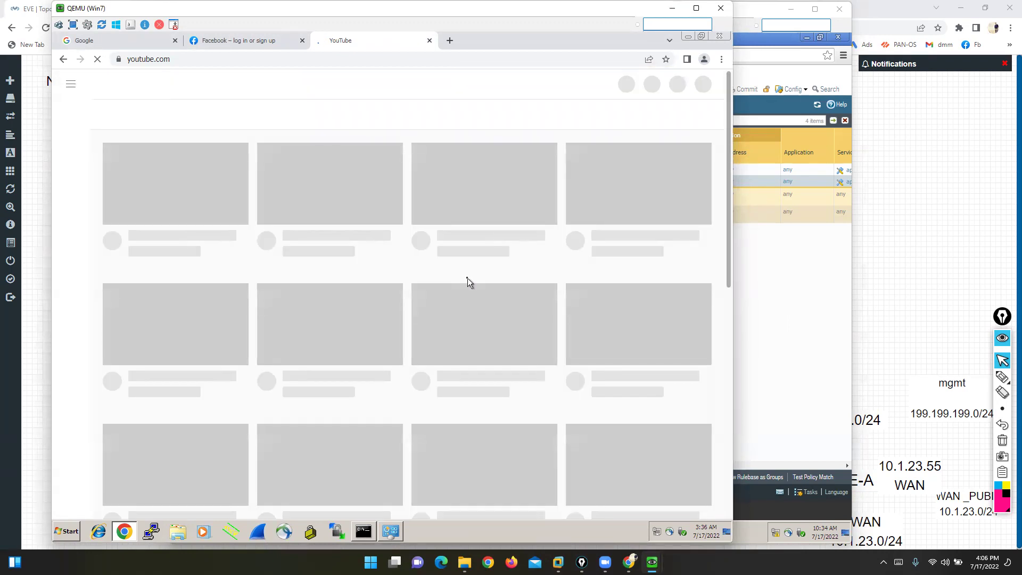
left_click(429, 41)
left_click(801, 329)
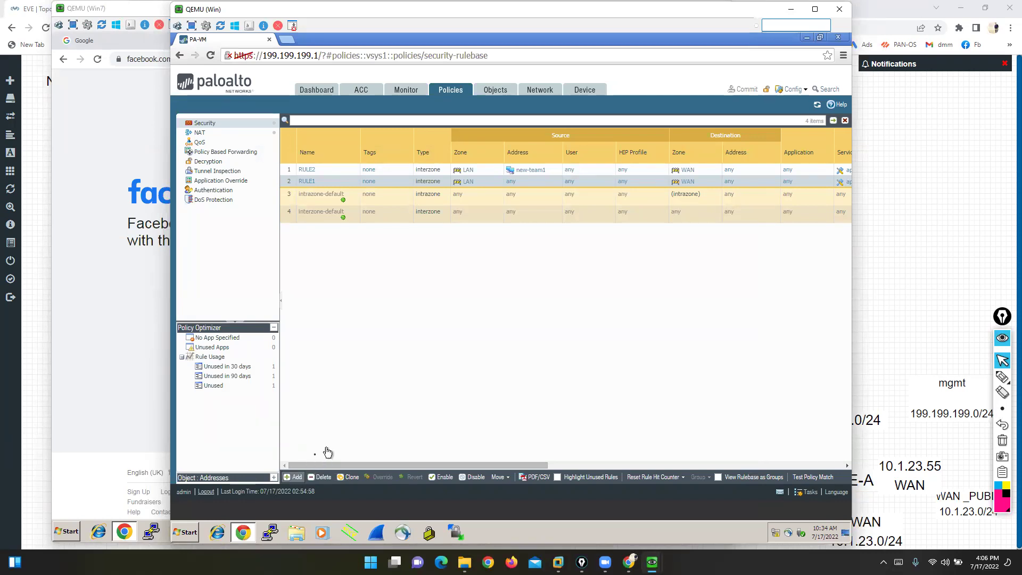
Add a security rule named rule3 with rule type interzone and view its Source settings
left_click(292, 477)
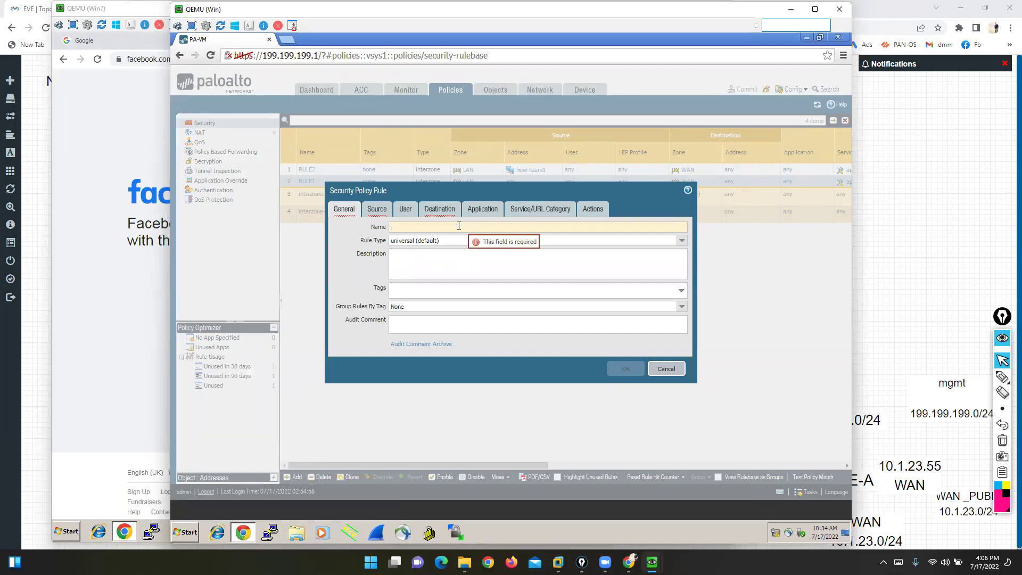
type("rule3")
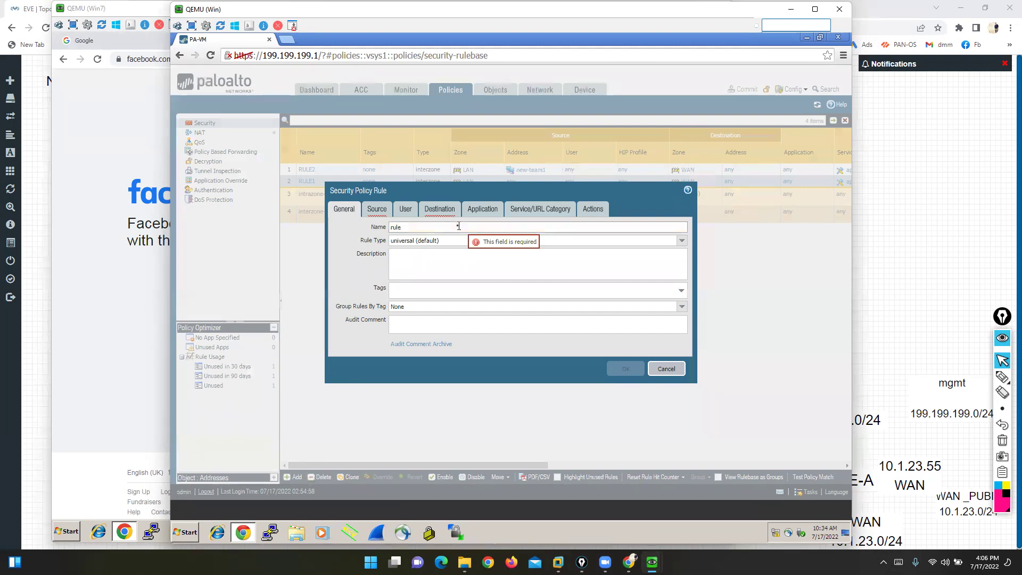
left_click(680, 242)
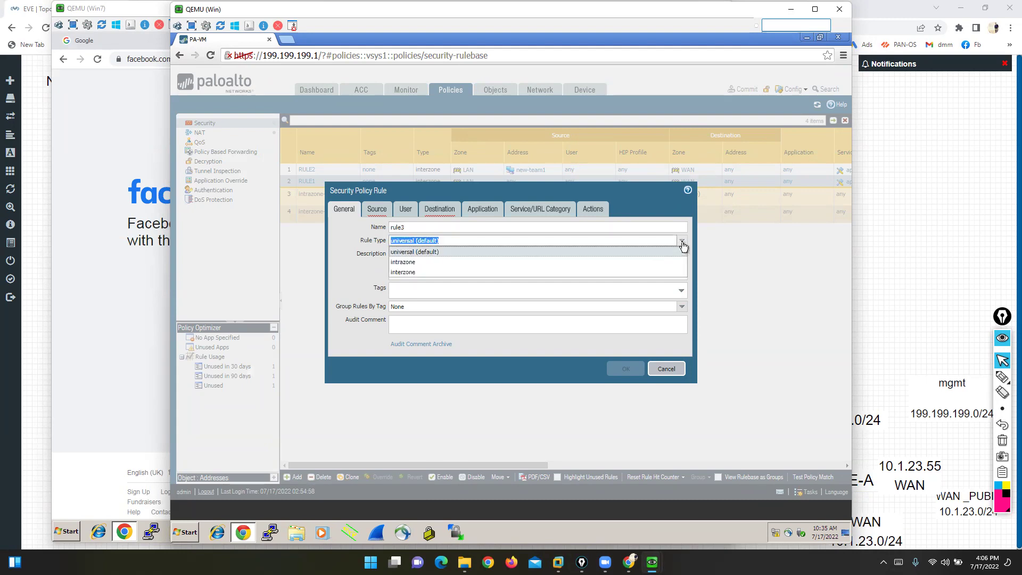
left_click(400, 271)
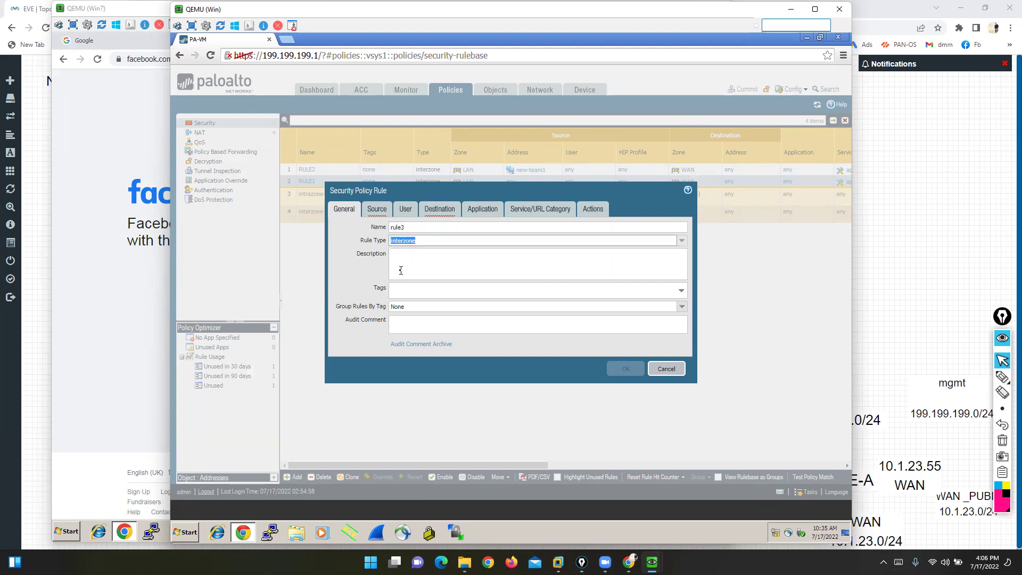
left_click(372, 210)
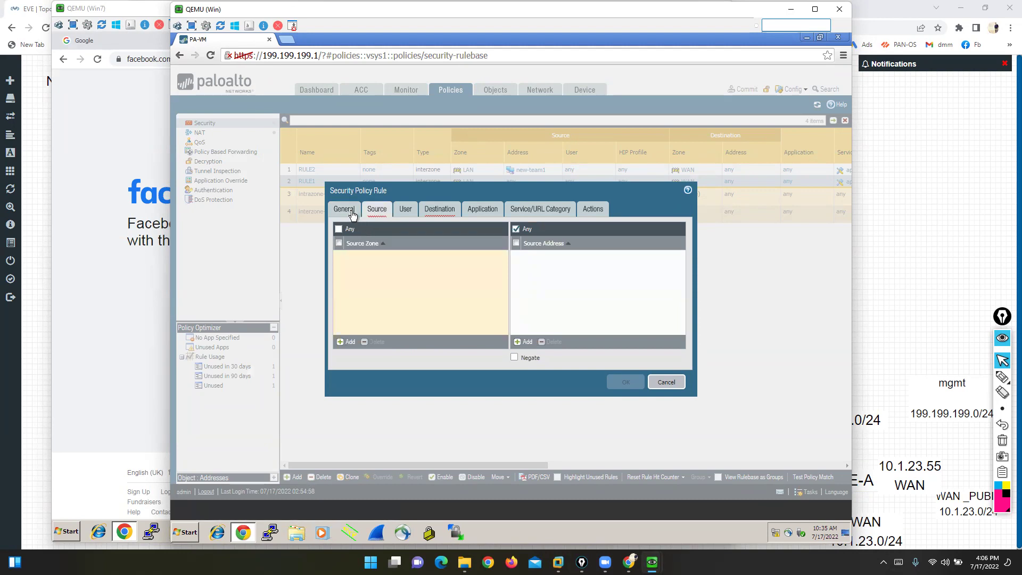
left_click(349, 210)
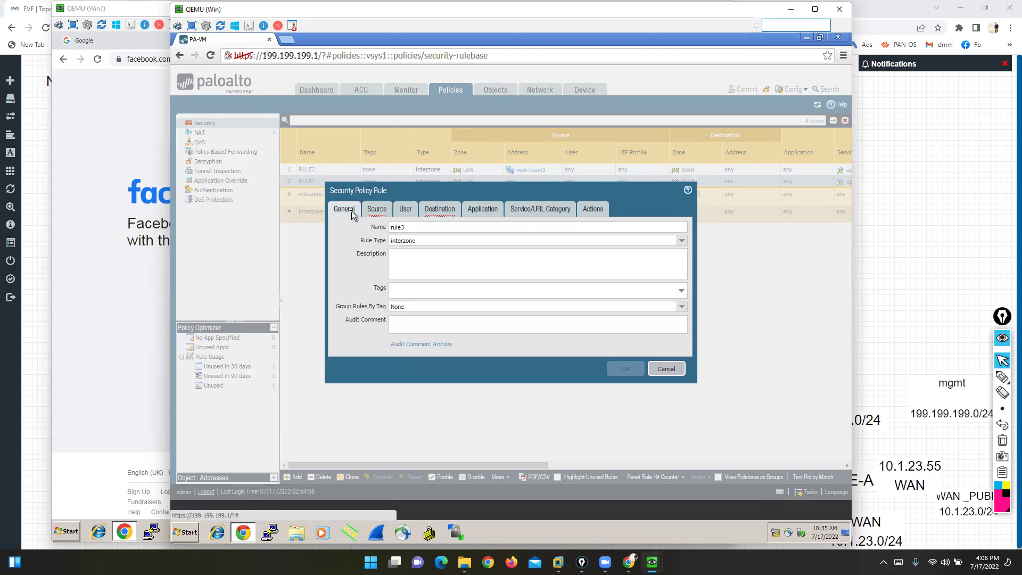
left_click(683, 241)
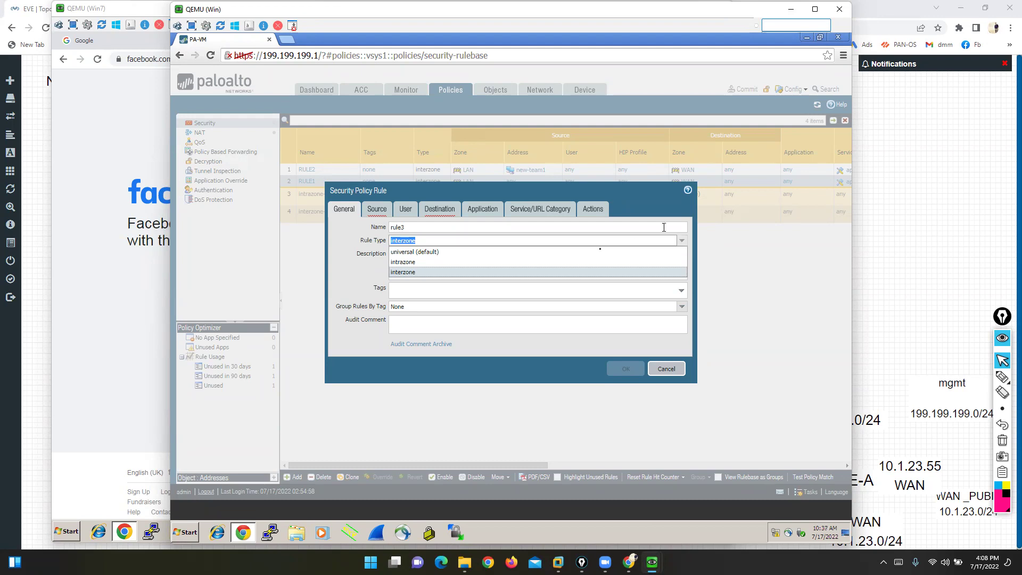
left_click(416, 272)
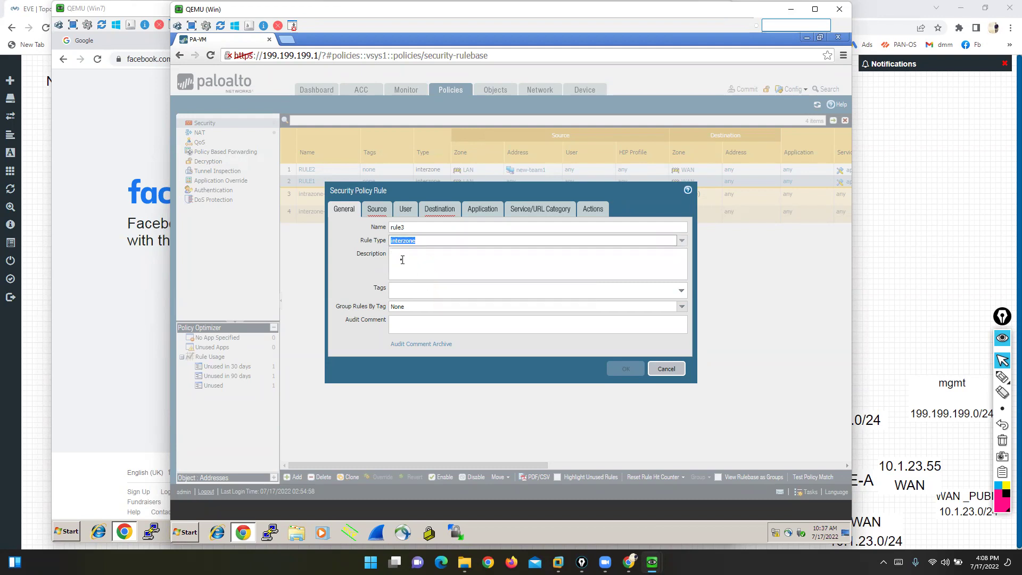
left_click(377, 210)
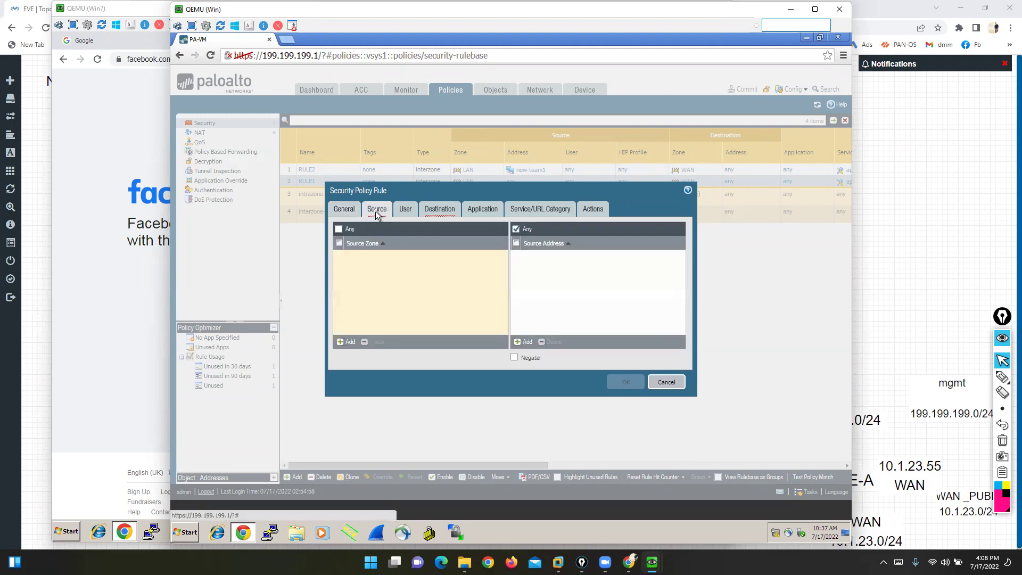
Set rule3's source zone to LAN and destination zone to WAN
left_click(352, 342)
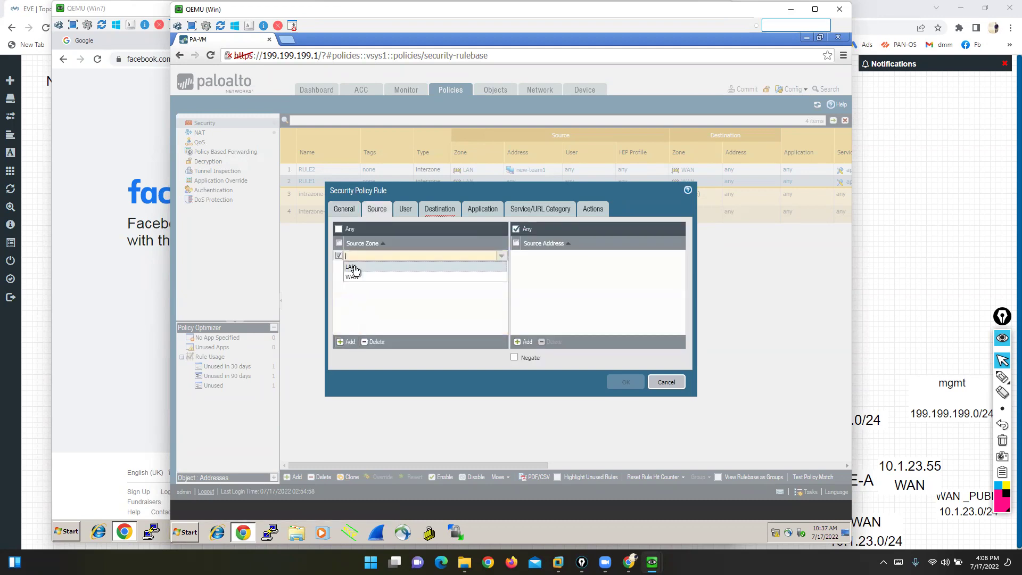
left_click(356, 267)
left_click(432, 212)
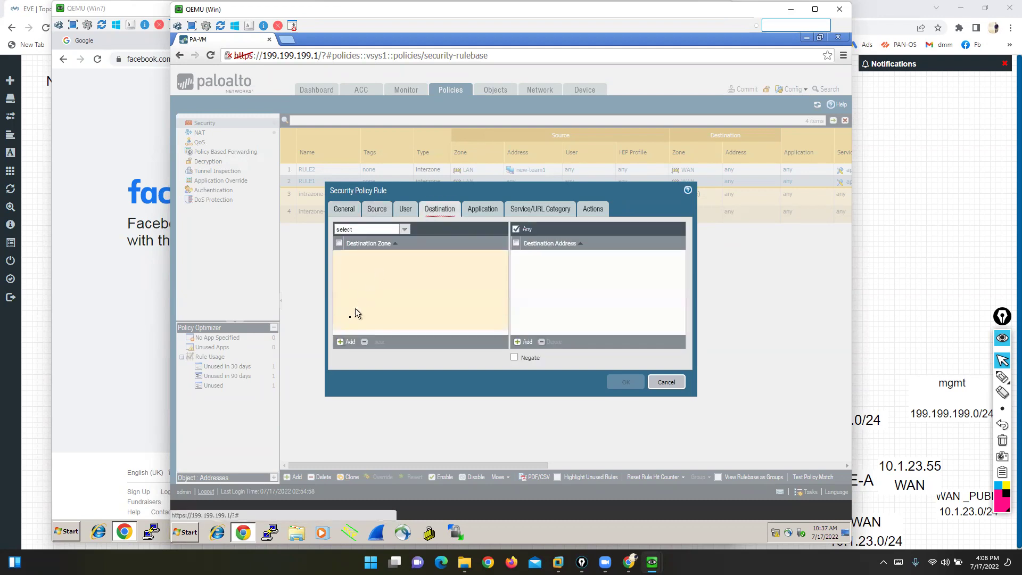
left_click(346, 342)
left_click(353, 278)
left_click(377, 209)
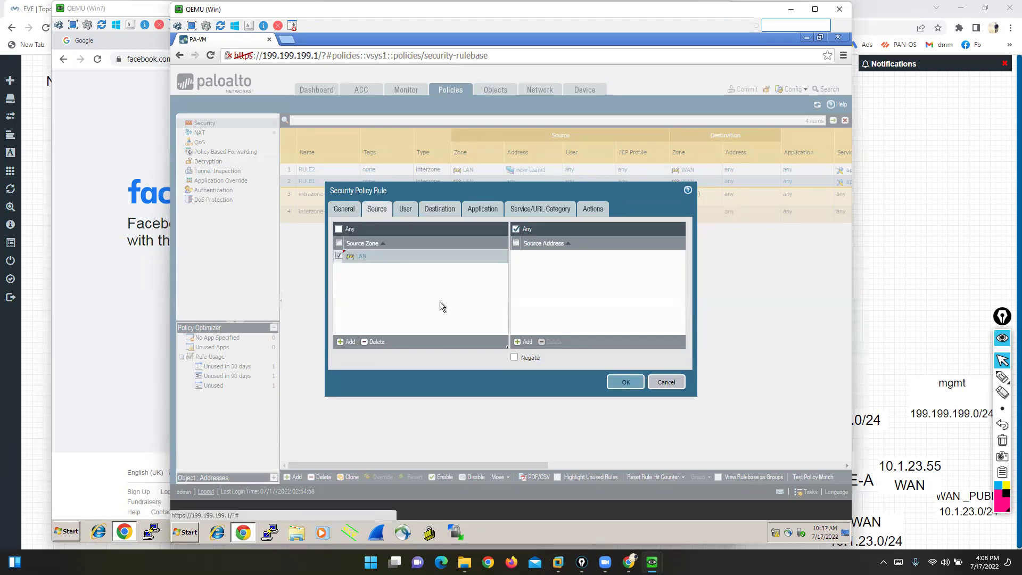
Add source address MKT-USERS5, check the Allow action, and save rule3
left_click(526, 343)
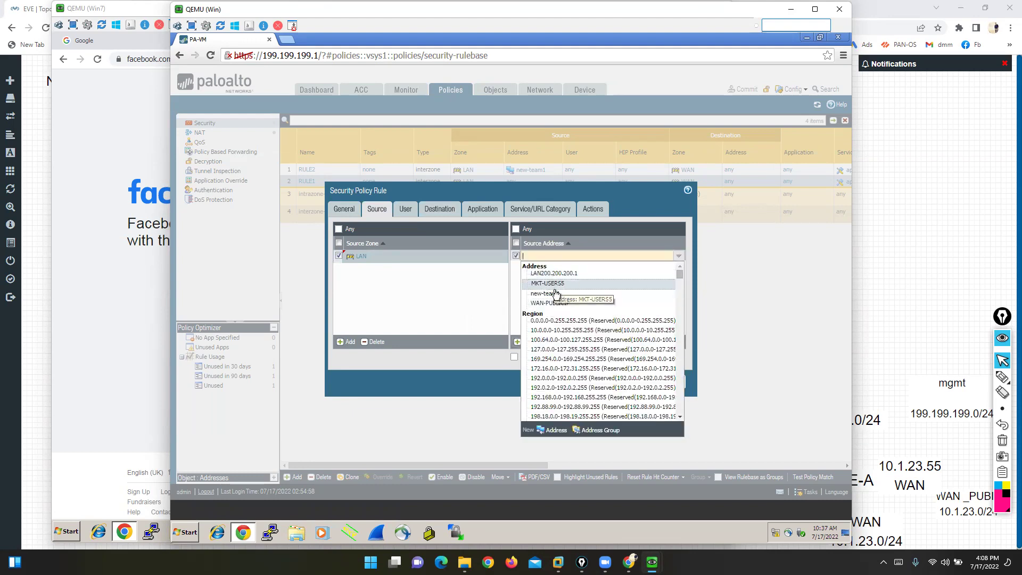
left_click(552, 287)
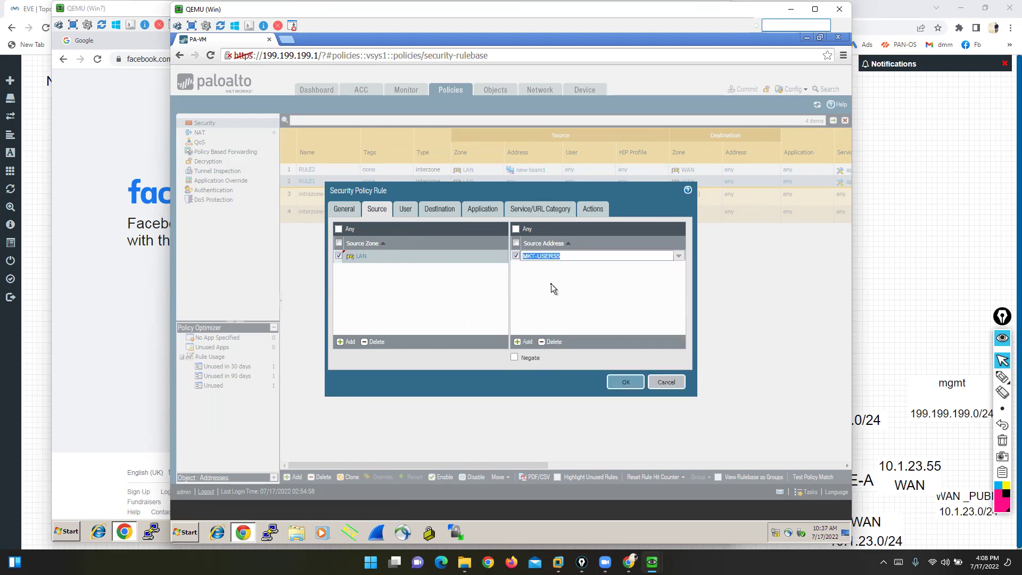
left_click(553, 296)
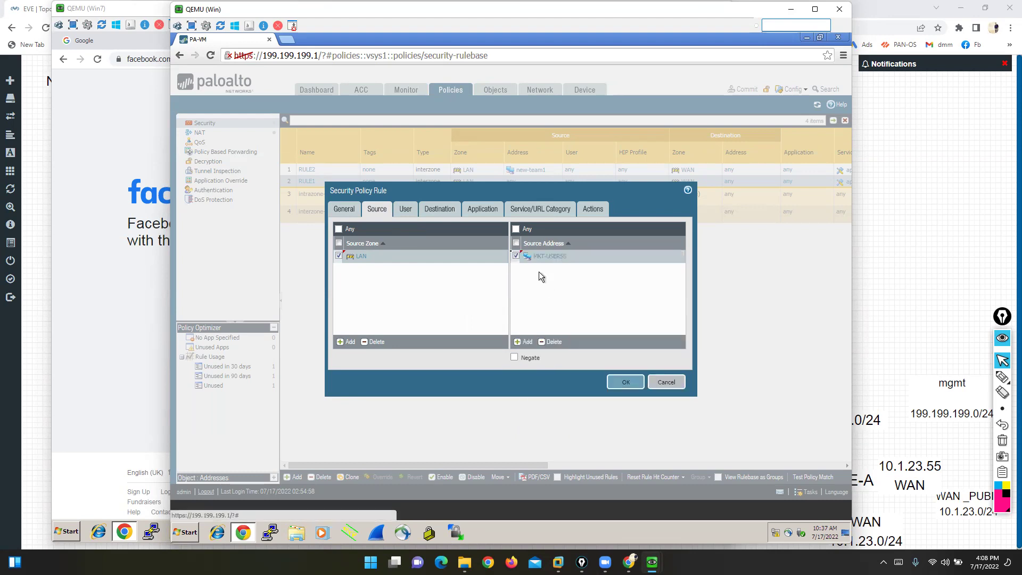
left_click(447, 213)
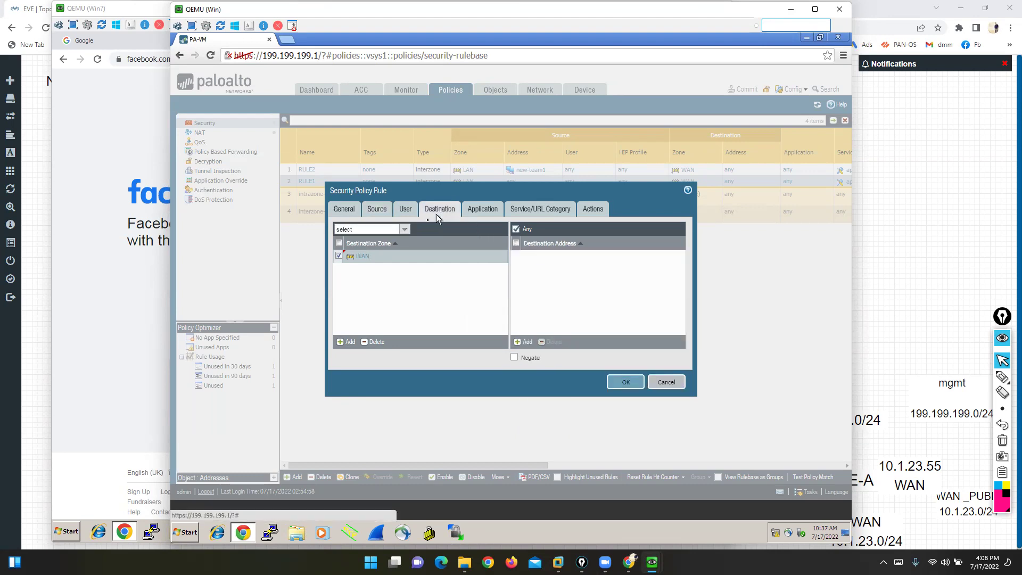
left_click(479, 213)
left_click(596, 209)
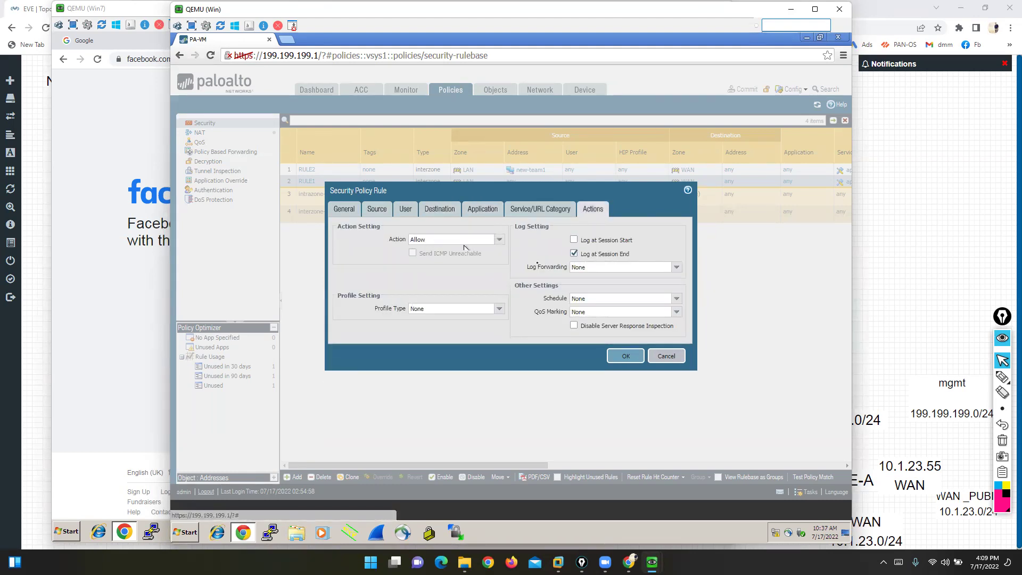
left_click(610, 350)
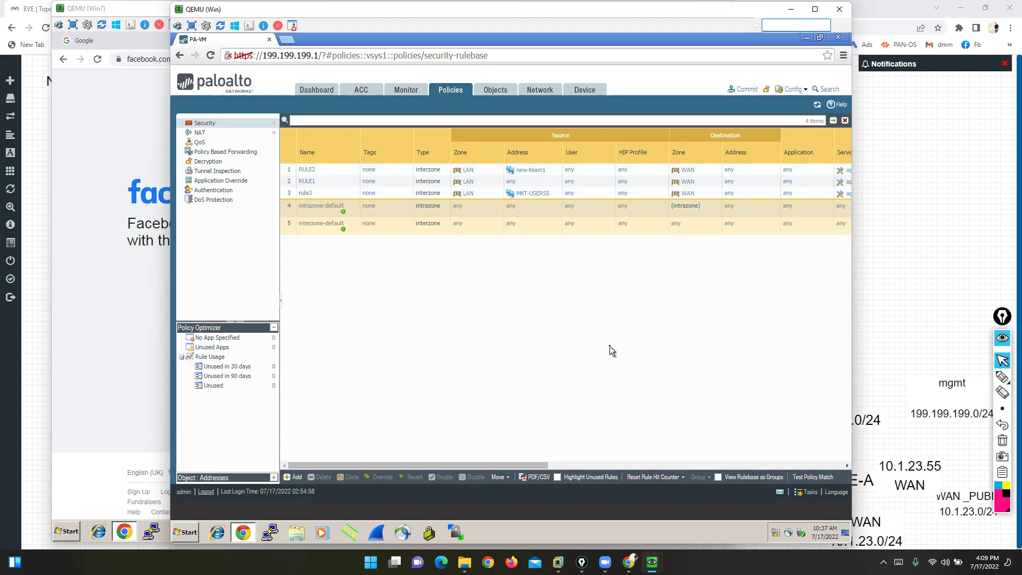
Move rule3 to the top with Move Top, then apply Move Bottom to it
left_click(331, 195)
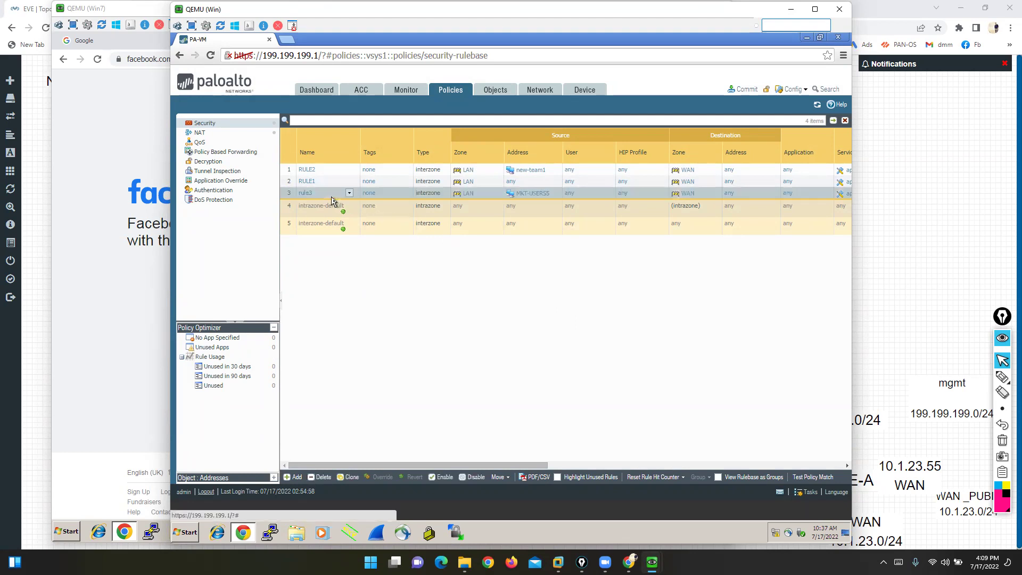
left_click(499, 477)
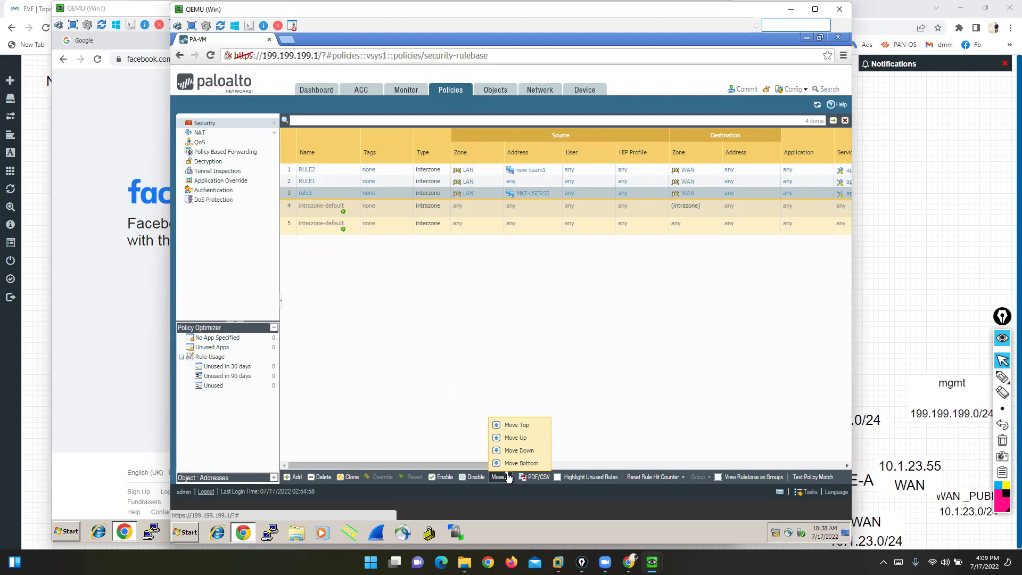
left_click(516, 425)
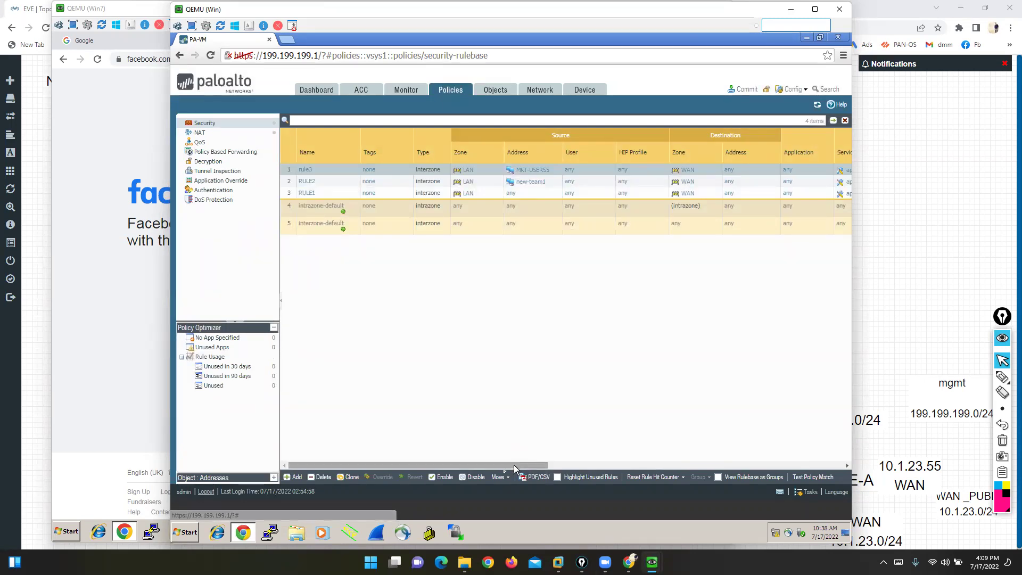
left_click(499, 477)
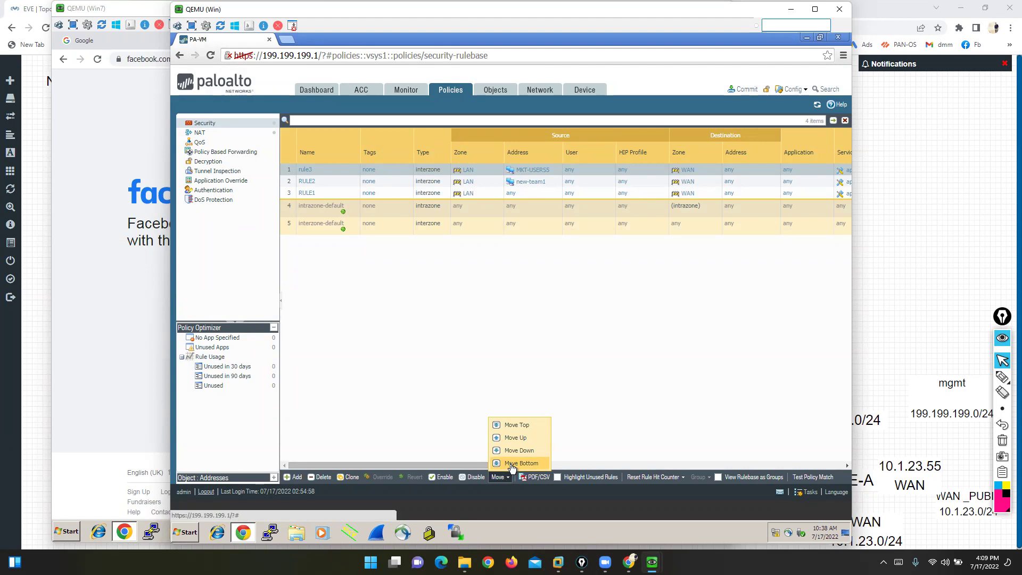
left_click(511, 464)
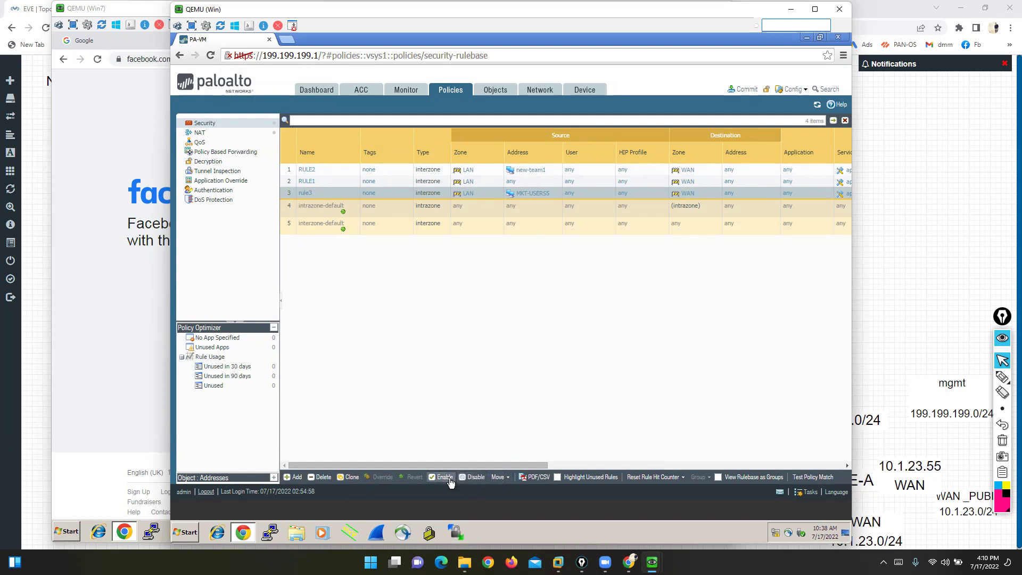
Delete rule3 from the security rules, confirming the deletion, and bring up the Commit dialog
left_click(325, 477)
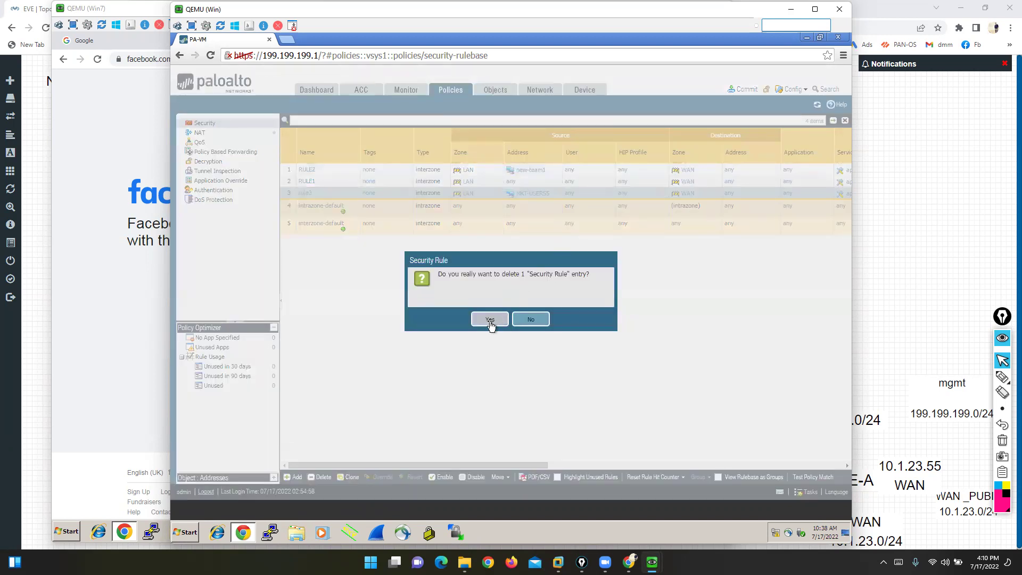
left_click(489, 322)
left_click(745, 90)
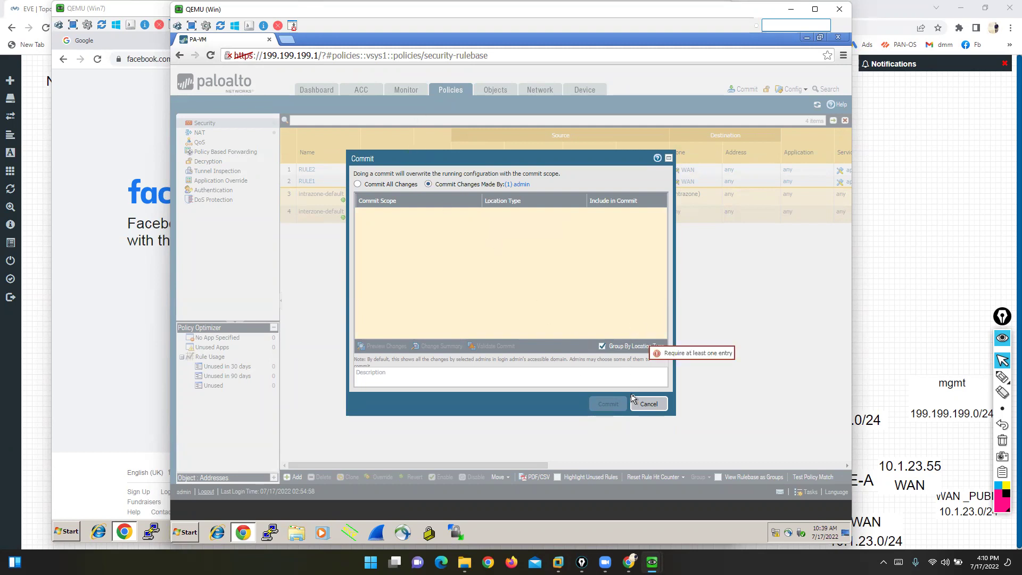
Cancel the empty Commit dialog, keeping RULE2 and RULE1 in the rulebase
left_click(648, 404)
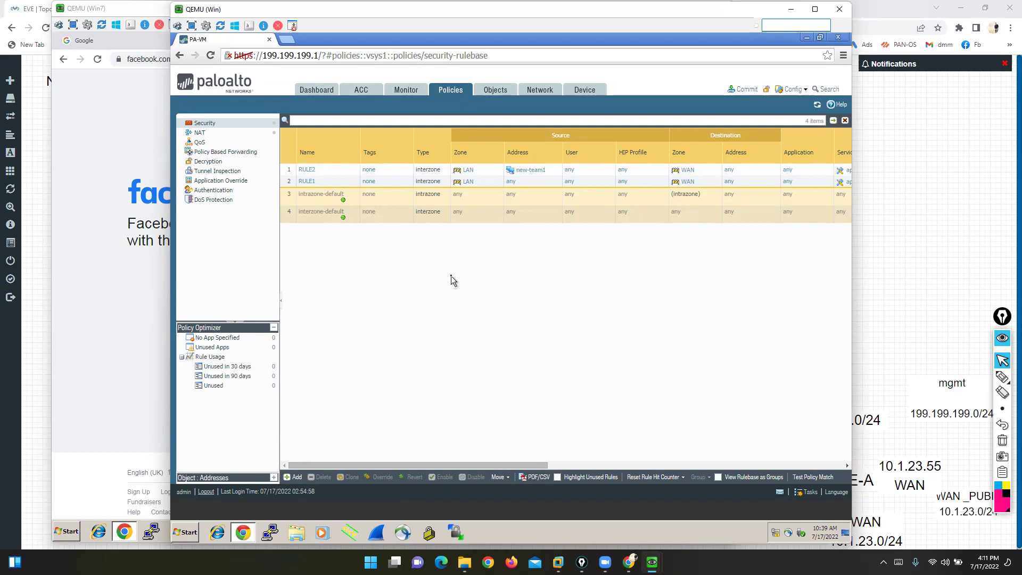
Try Dynamic IP source translation on NAT-POLICY1, then cancel so its dynamic-ip-and-port setting stays
left_click(192, 137)
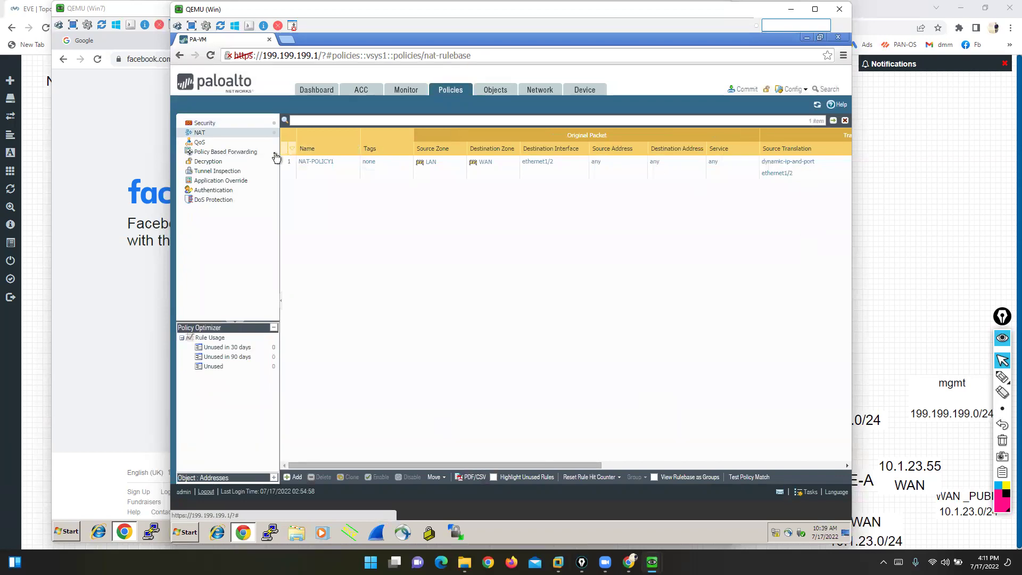
left_click(316, 165)
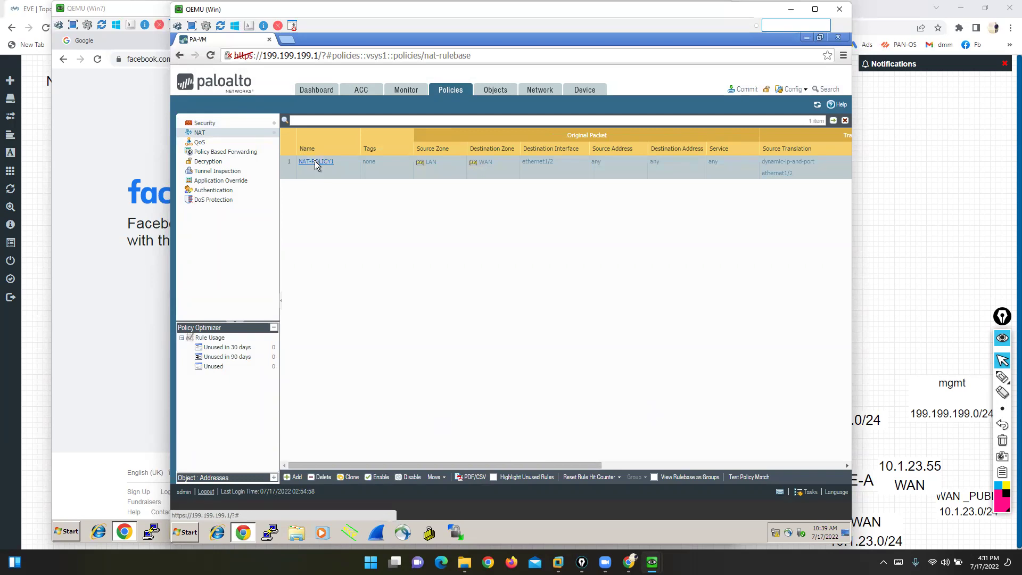
left_click(314, 161)
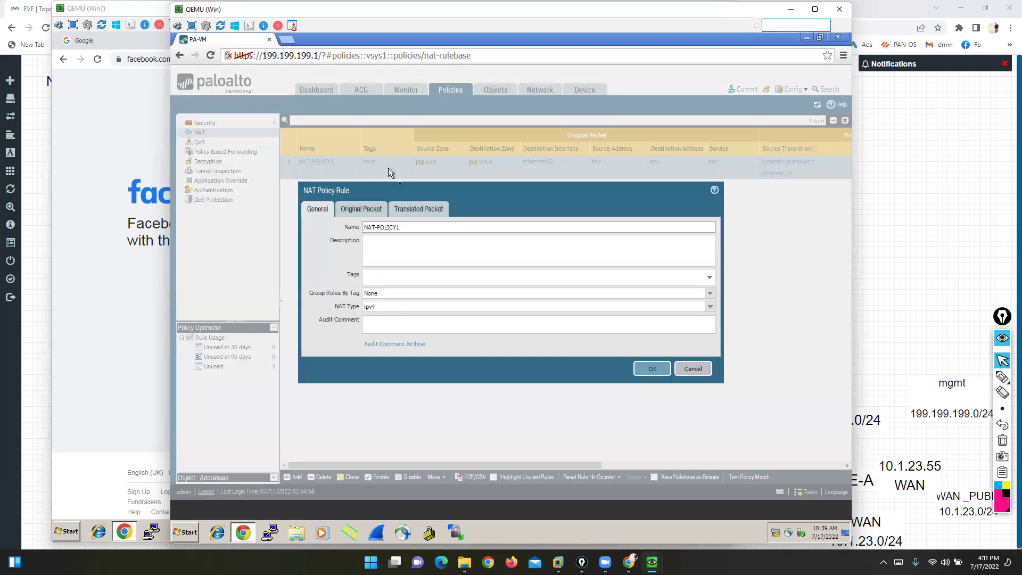
left_click(426, 209)
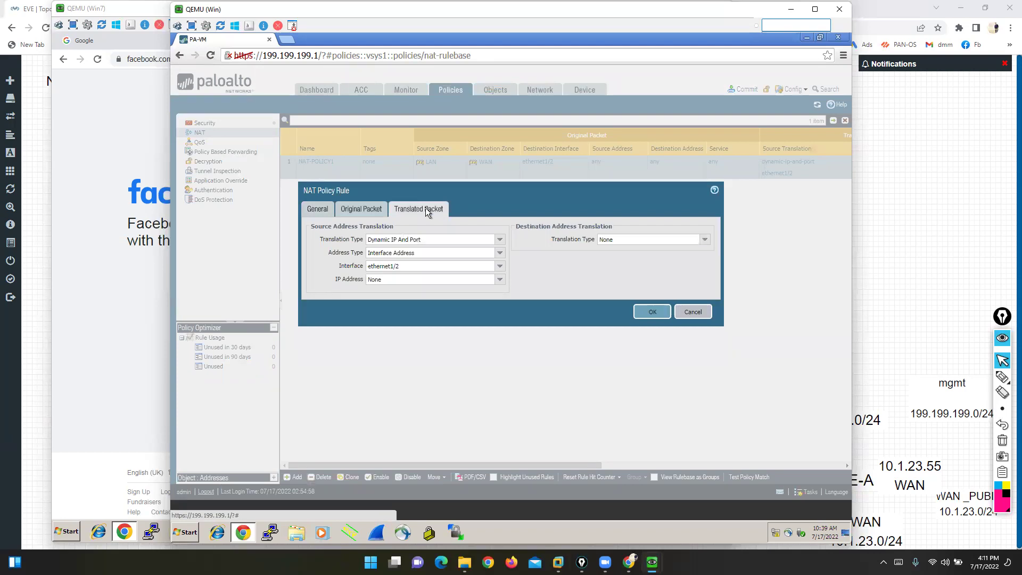
left_click(499, 239)
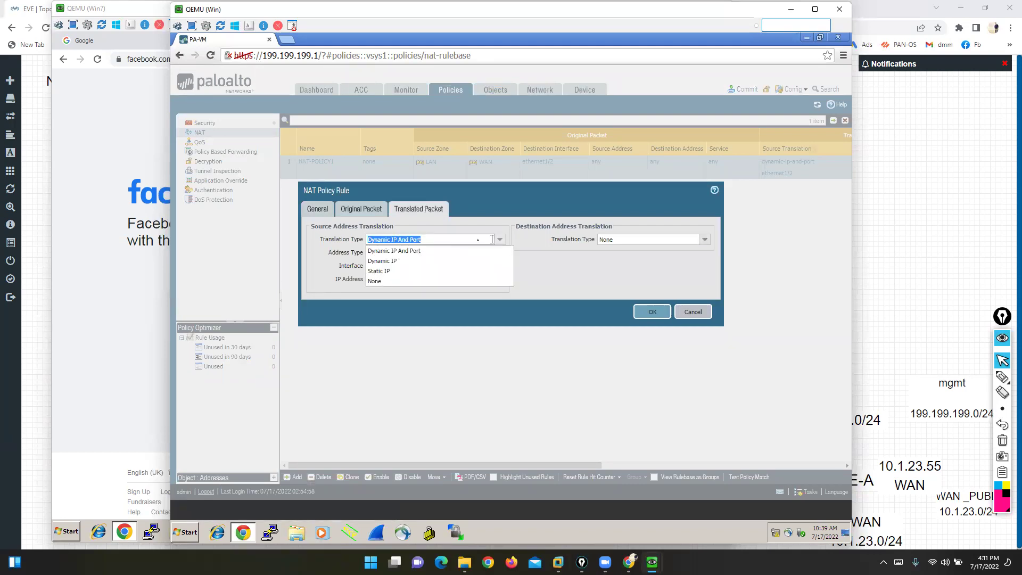
left_click(429, 262)
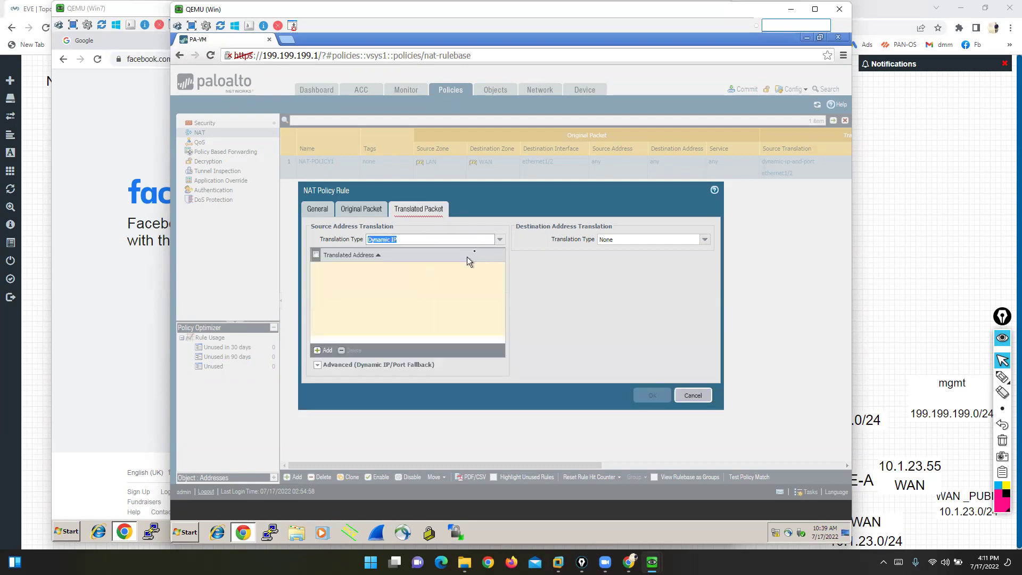
left_click(326, 351)
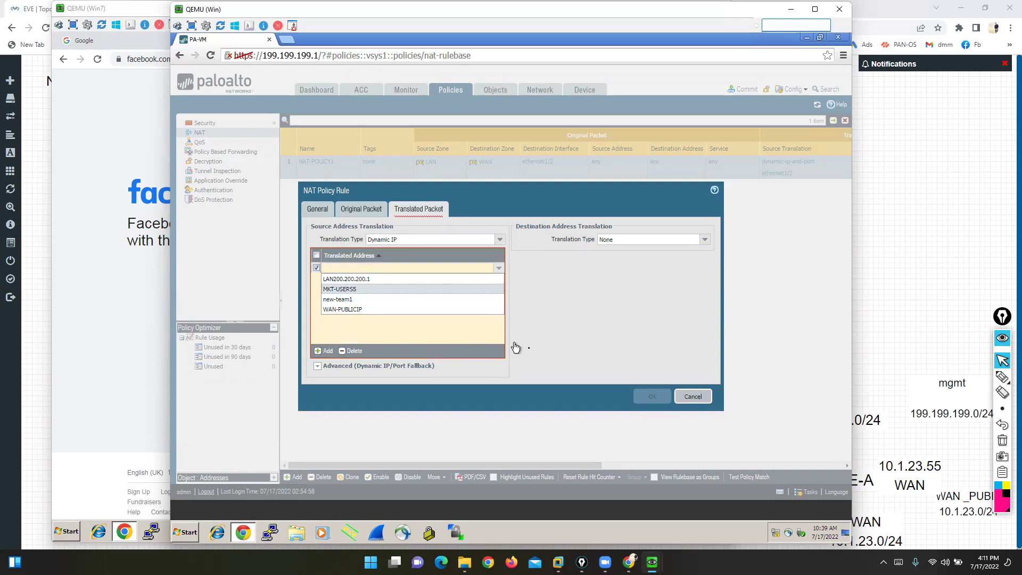
left_click(574, 334)
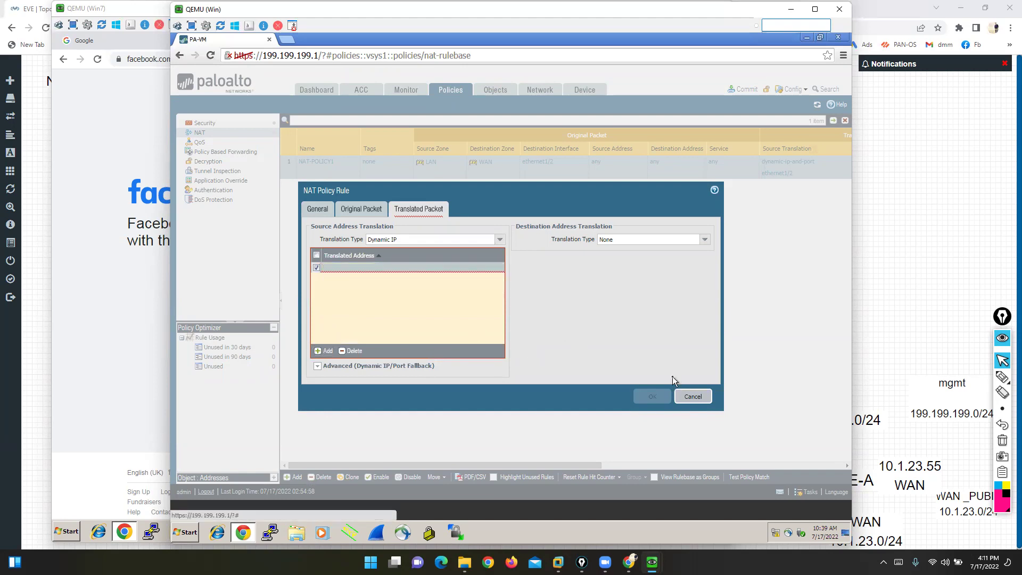
left_click(693, 397)
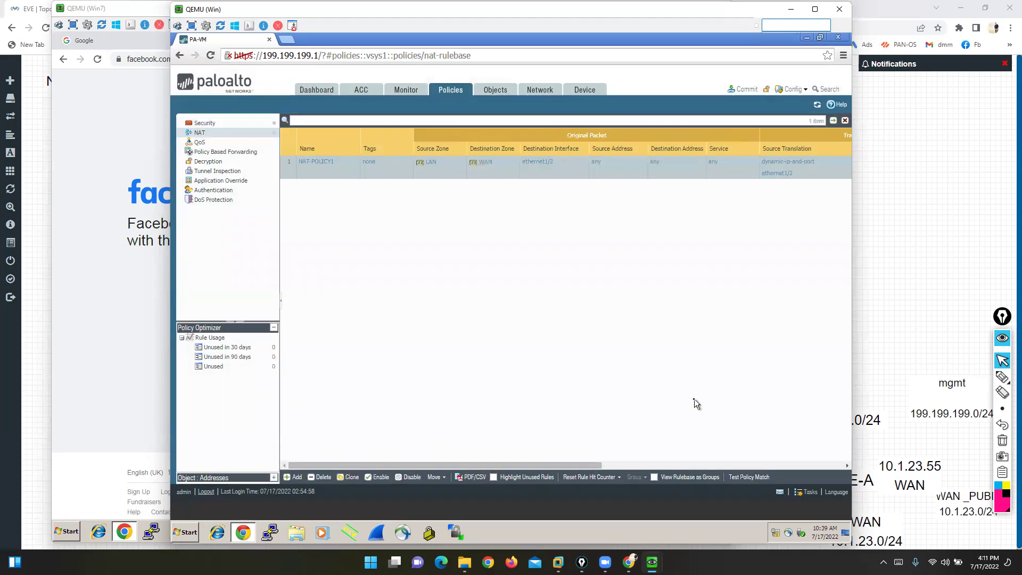
Start a new address object named public_range and enter a trial 192.168.43.125 address
left_click(495, 92)
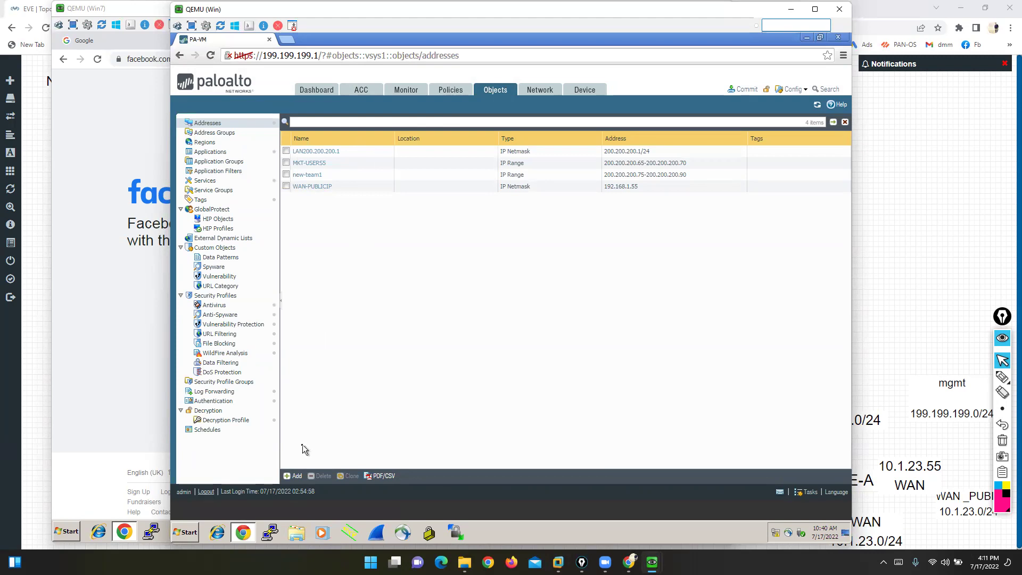
left_click(294, 476)
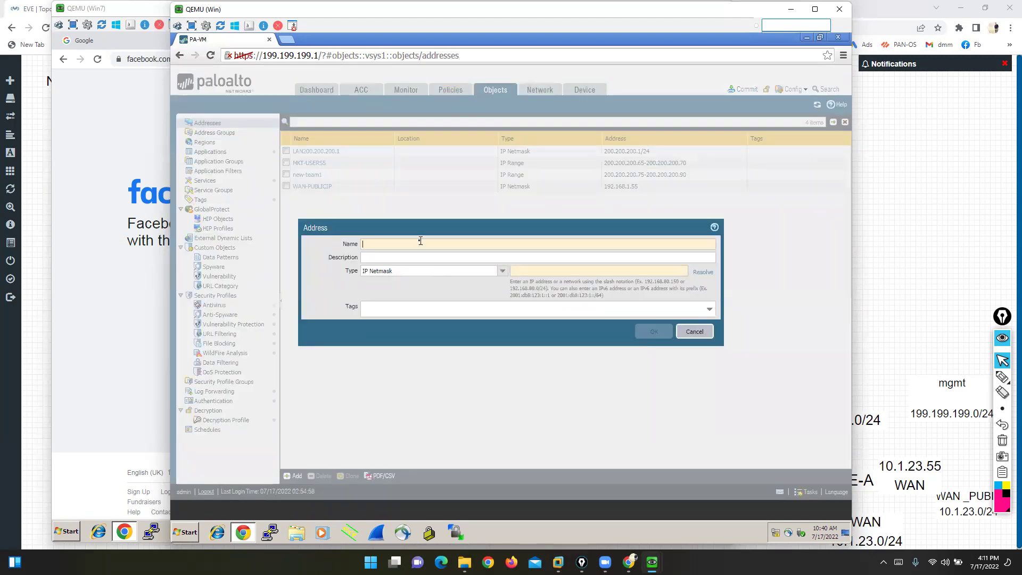
type("public_range")
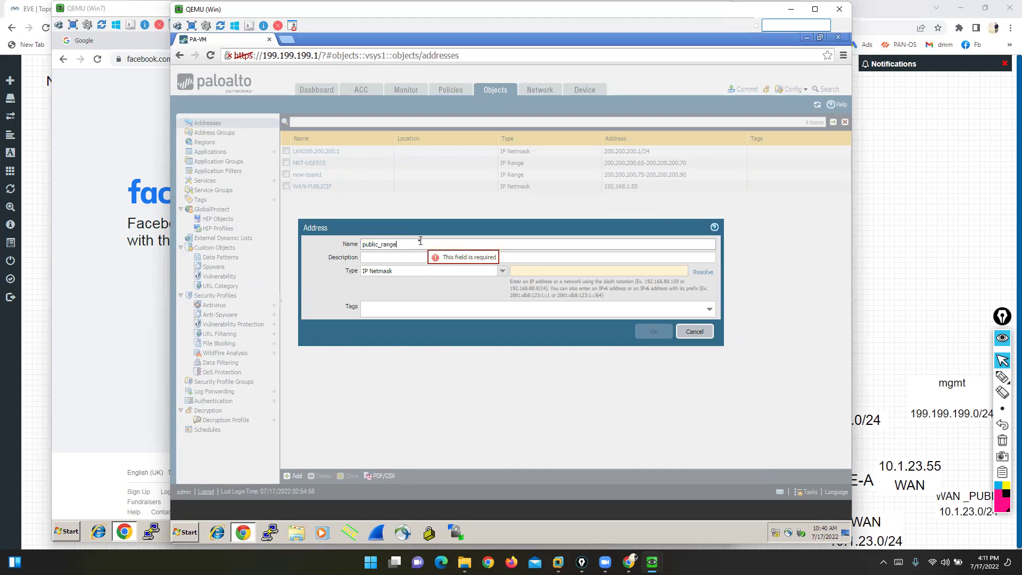
left_click(539, 270)
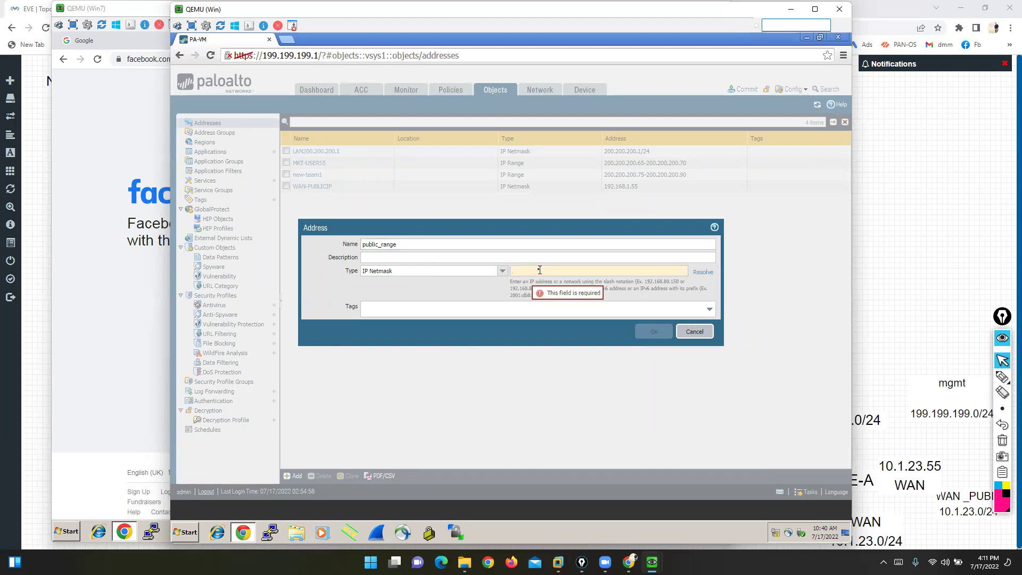
type("192.1")
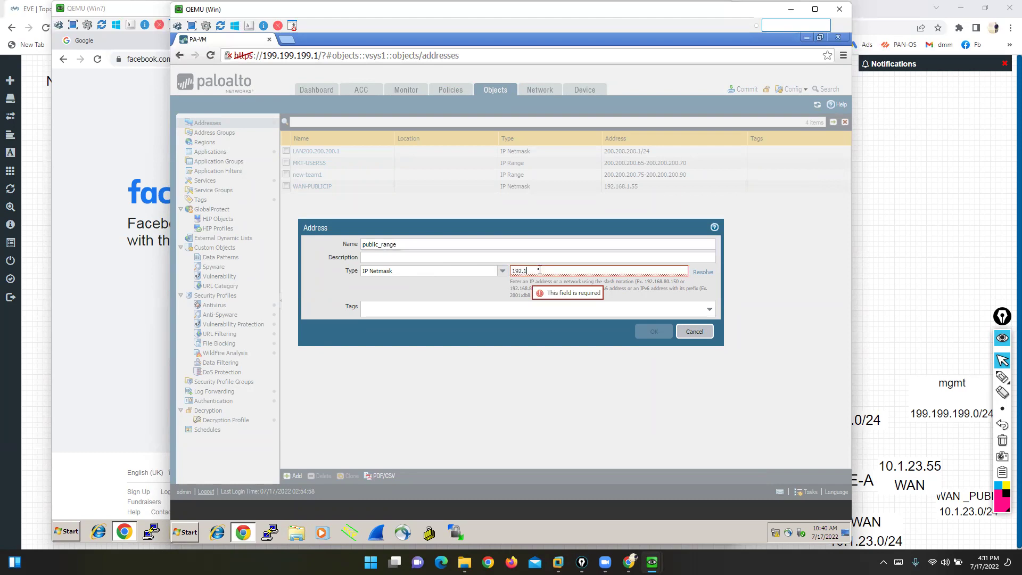
type("68.1")
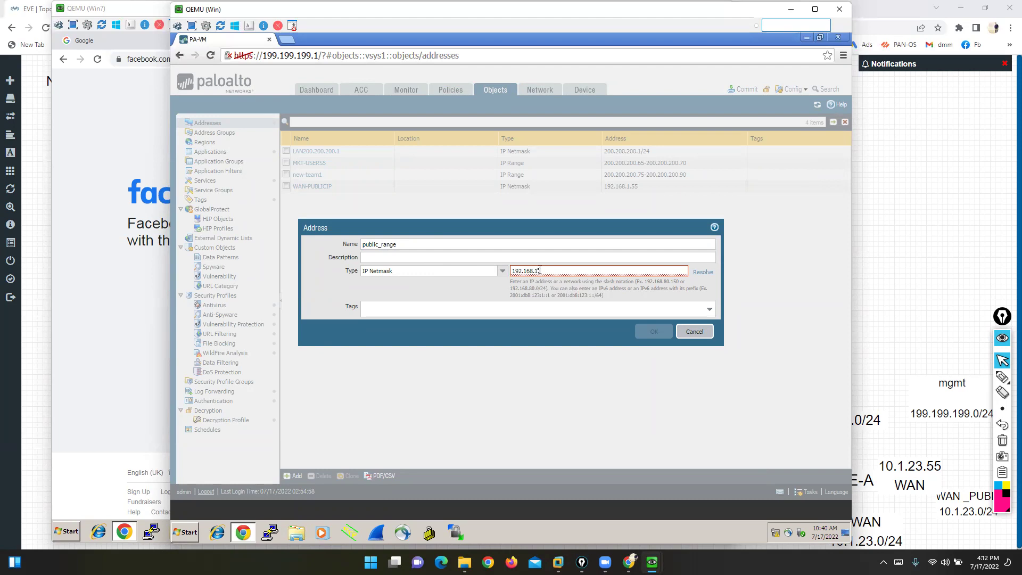
type(".25")
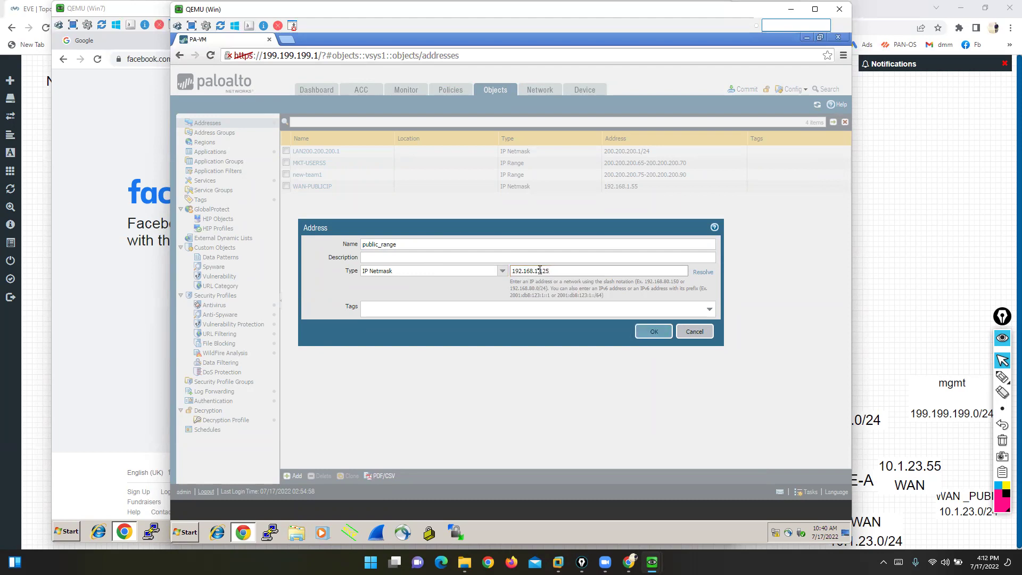
key("BackSpace")
key("BackSpace")
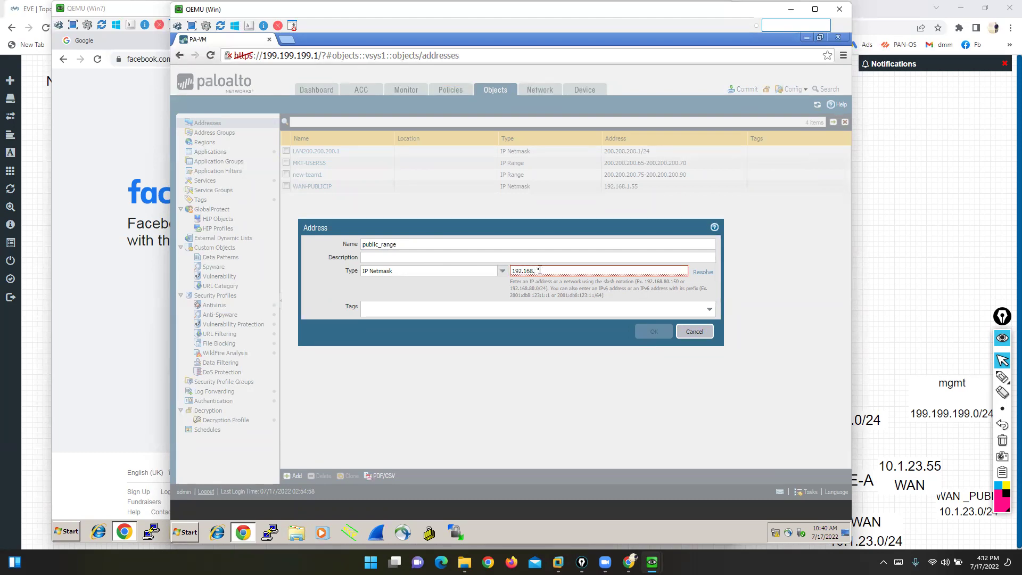
type("1.")
key("BackSpace")
key("BackSpace")
left_click(88, 6)
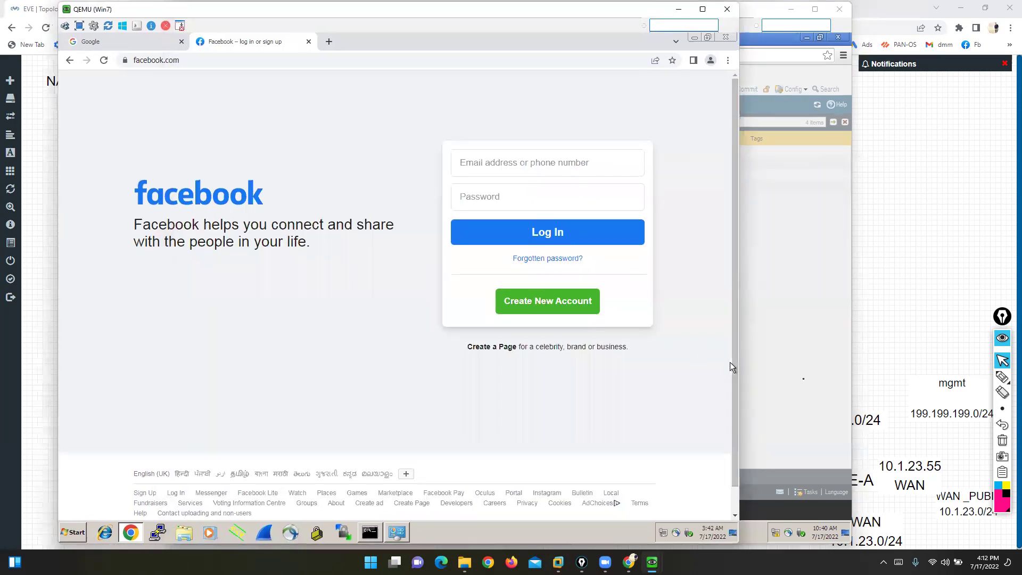
left_click(769, 367)
left_click(559, 270)
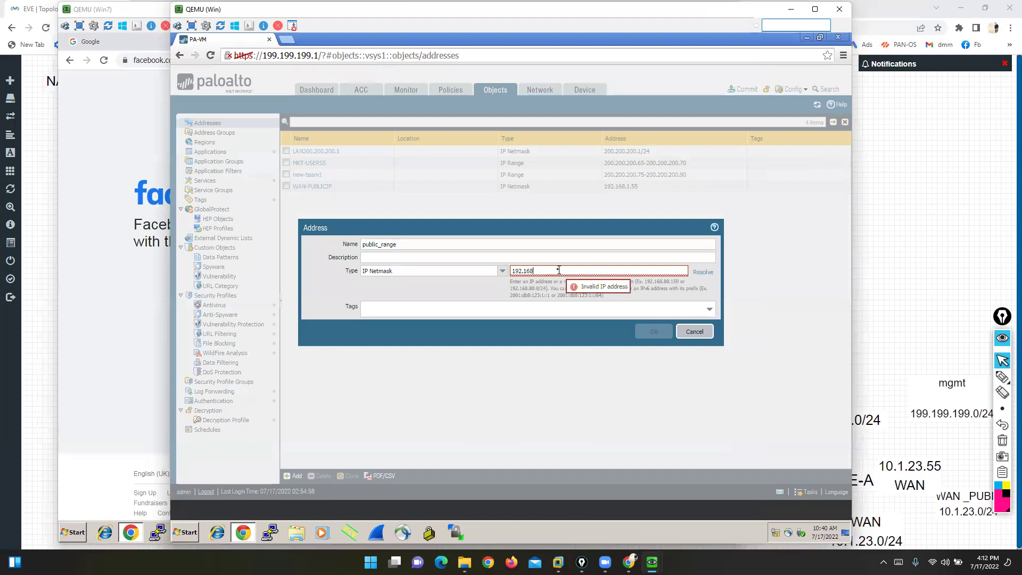
type("43.125")
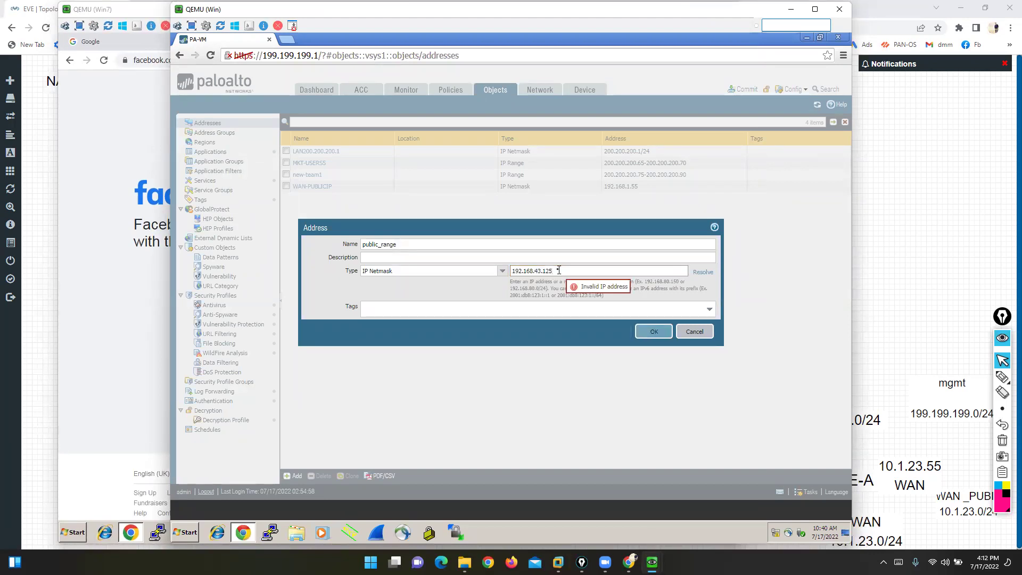
type("/24")
key("BackSpace")
key("BackSpace")
key("BackSpace")
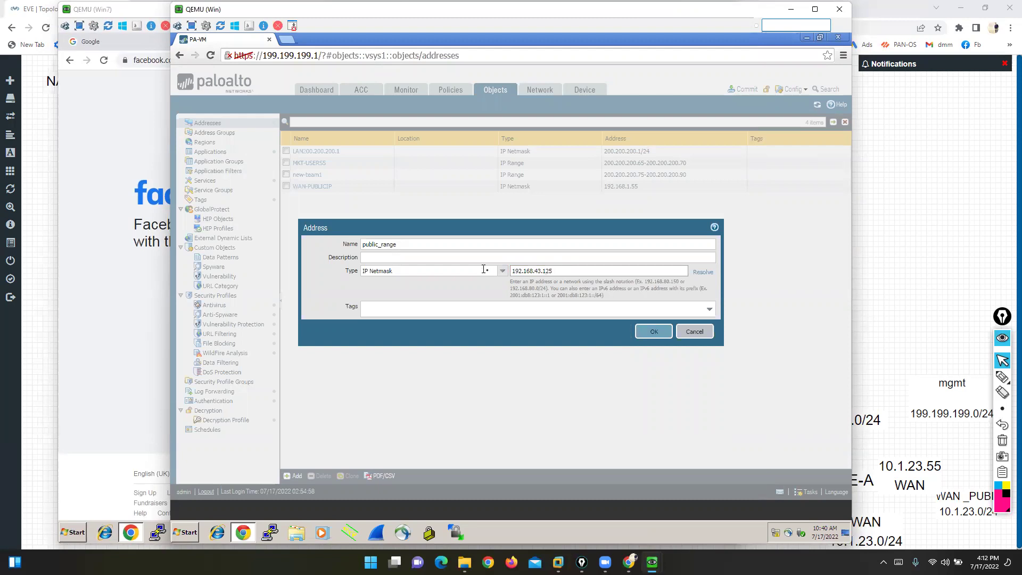
Make public_range an IP Range of 192.168.43.125-192.168.43.130 and save it
left_click(501, 270)
left_click(390, 292)
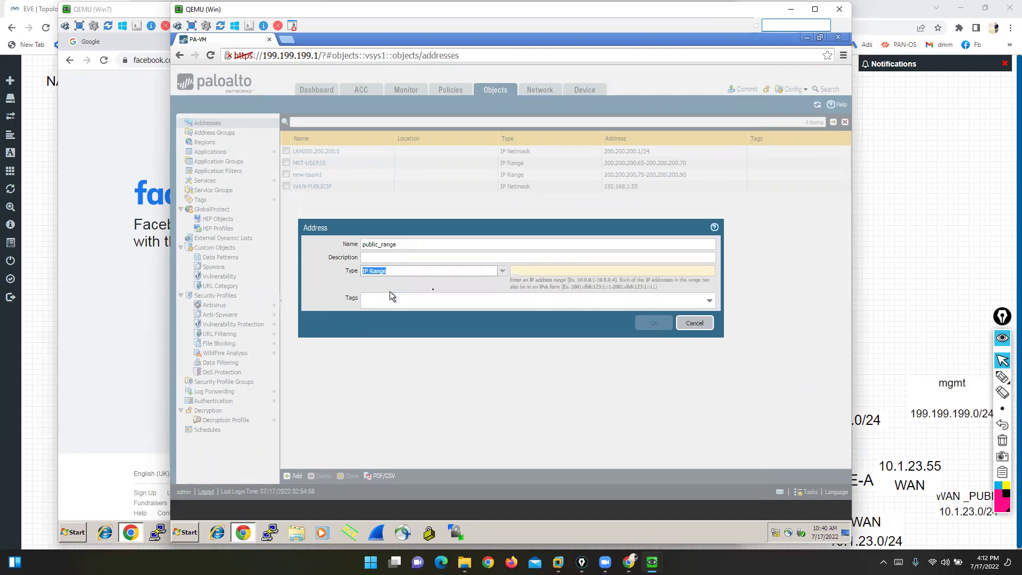
left_click(531, 272)
type("1")
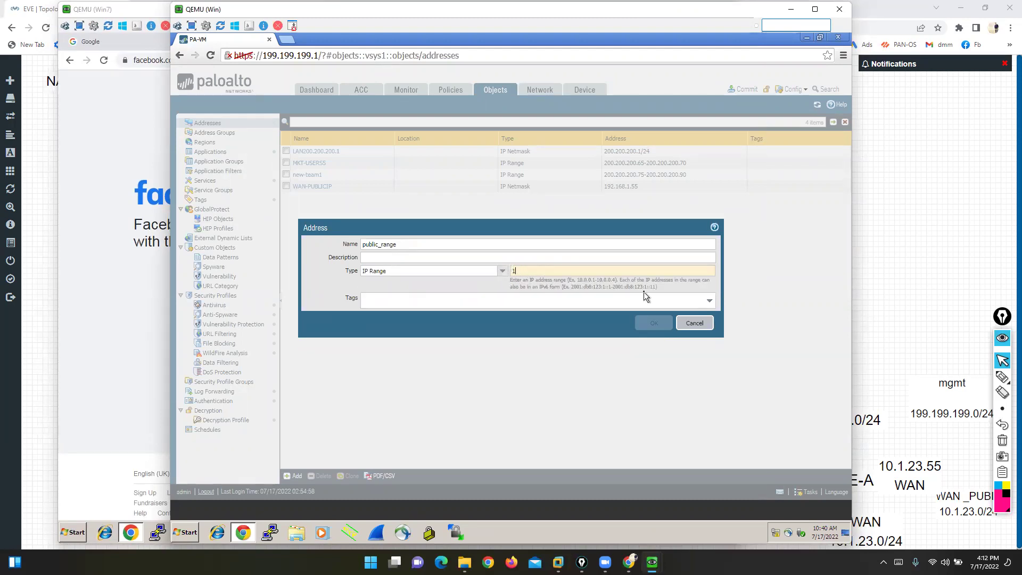
type("92.168.43.")
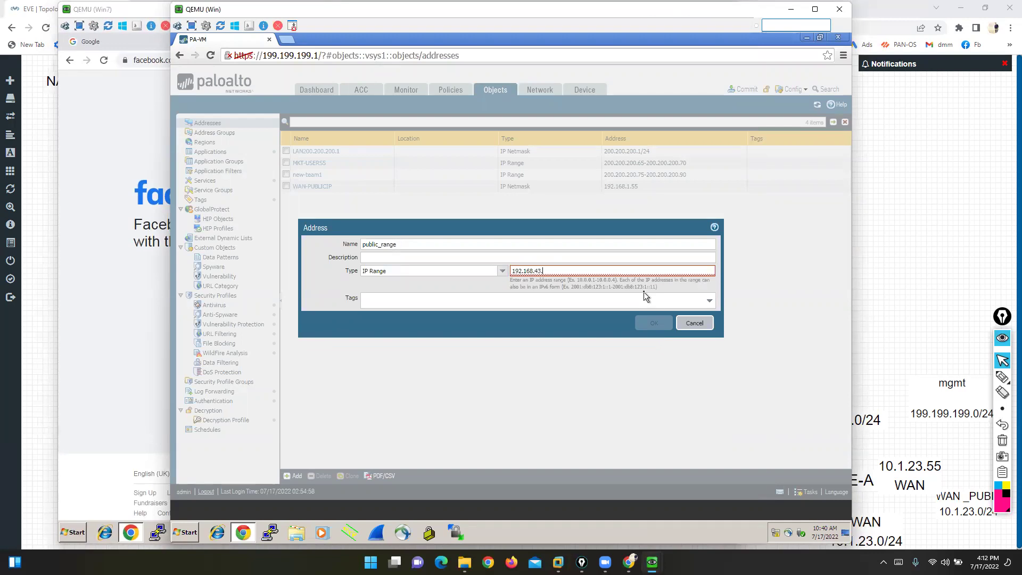
type("125-192.168.43.130")
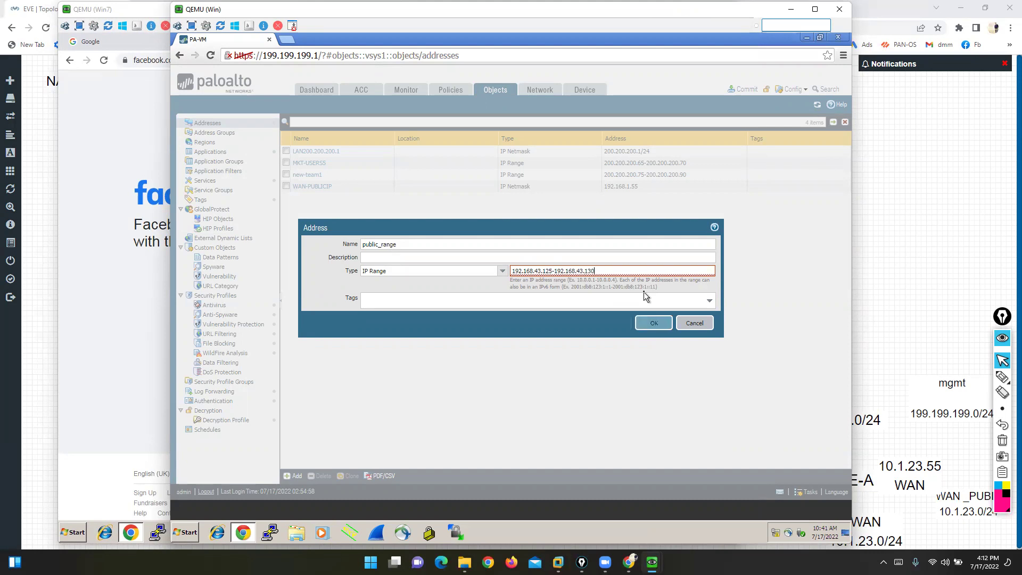
left_click(647, 316)
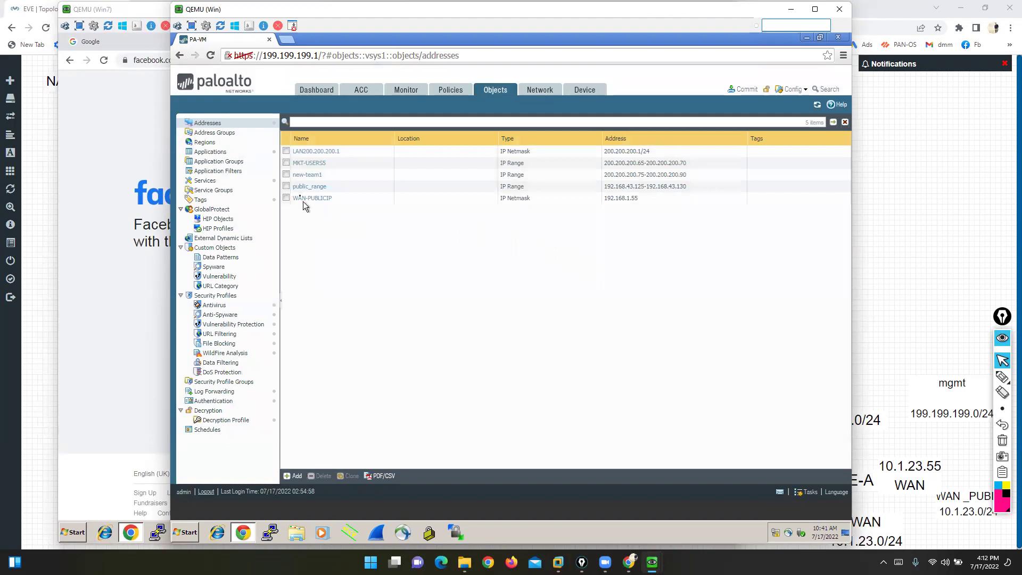
Set NAT-POLICY1's source translation to Dynamic IP using public_range and save the rule
left_click(451, 90)
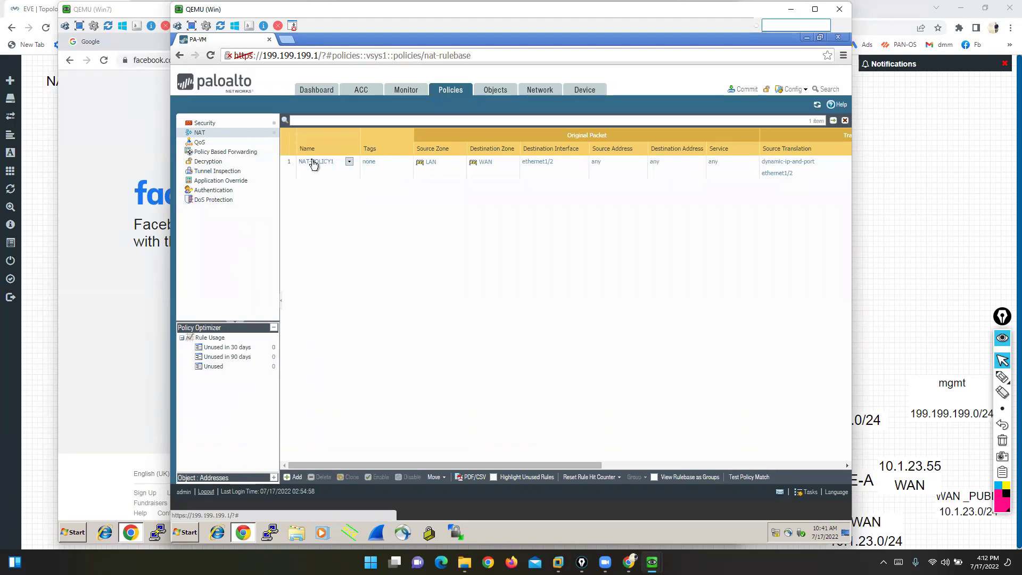
left_click(314, 163)
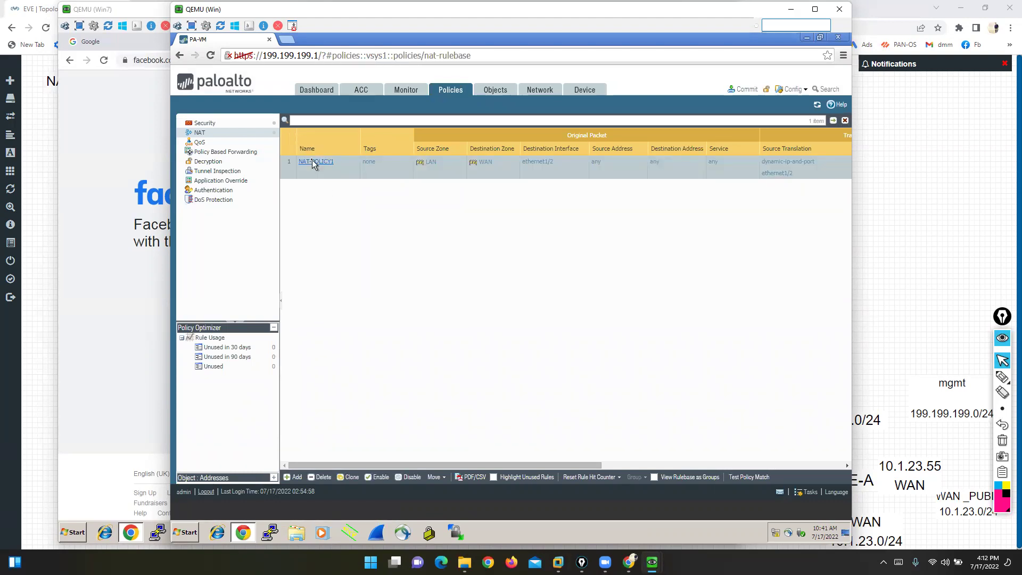
left_click(313, 162)
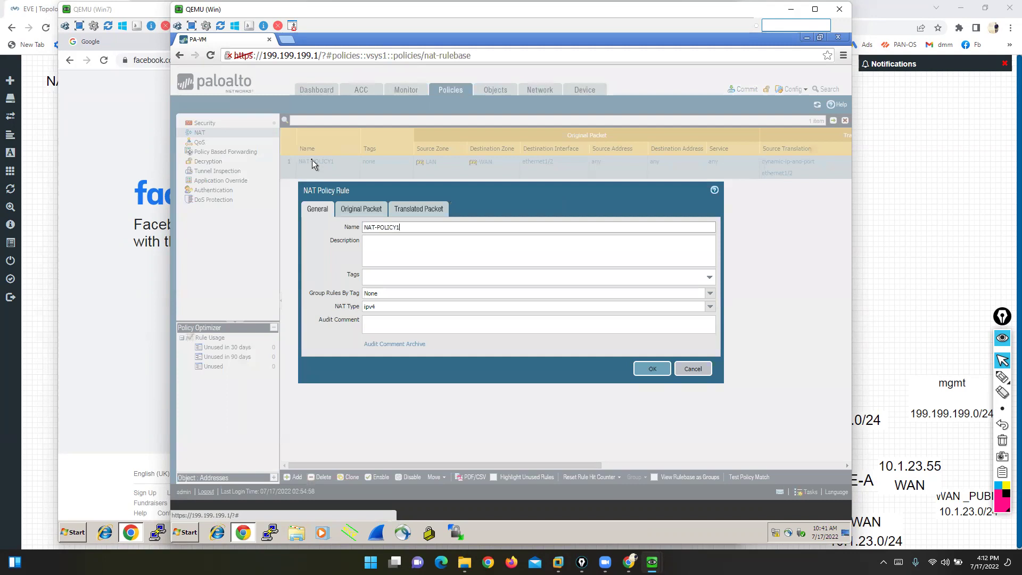
left_click(411, 212)
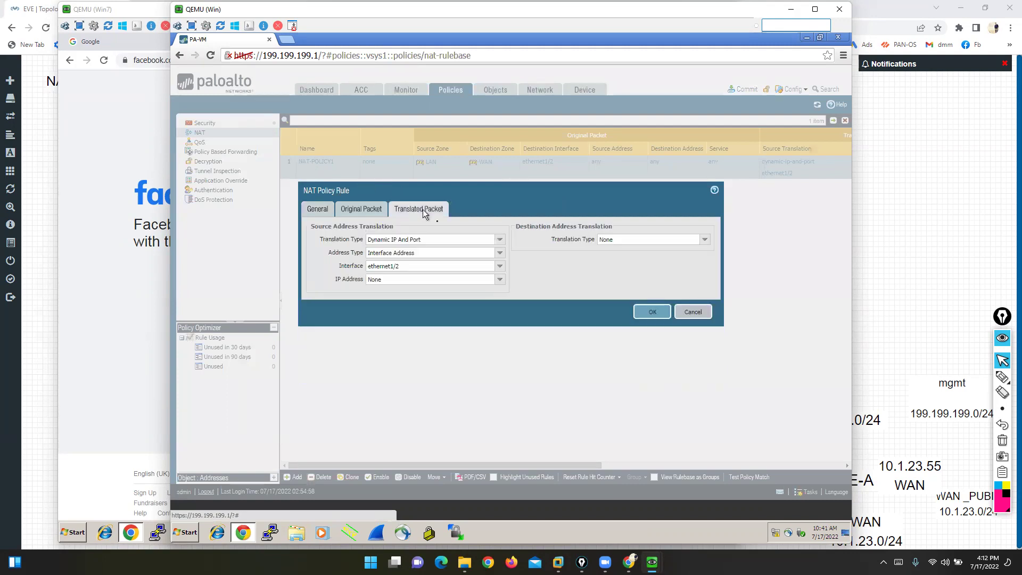
left_click(499, 239)
left_click(389, 261)
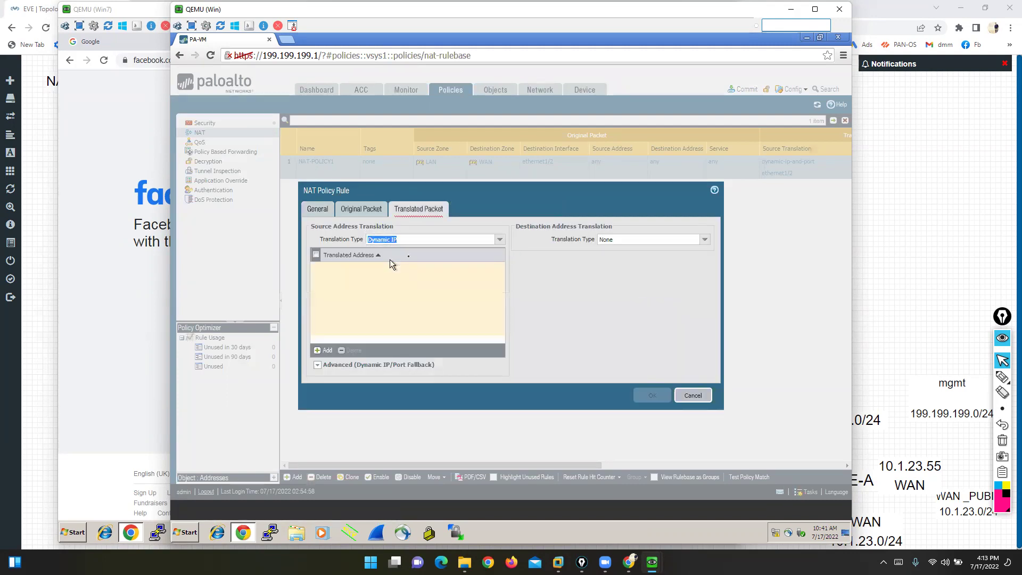
left_click(325, 350)
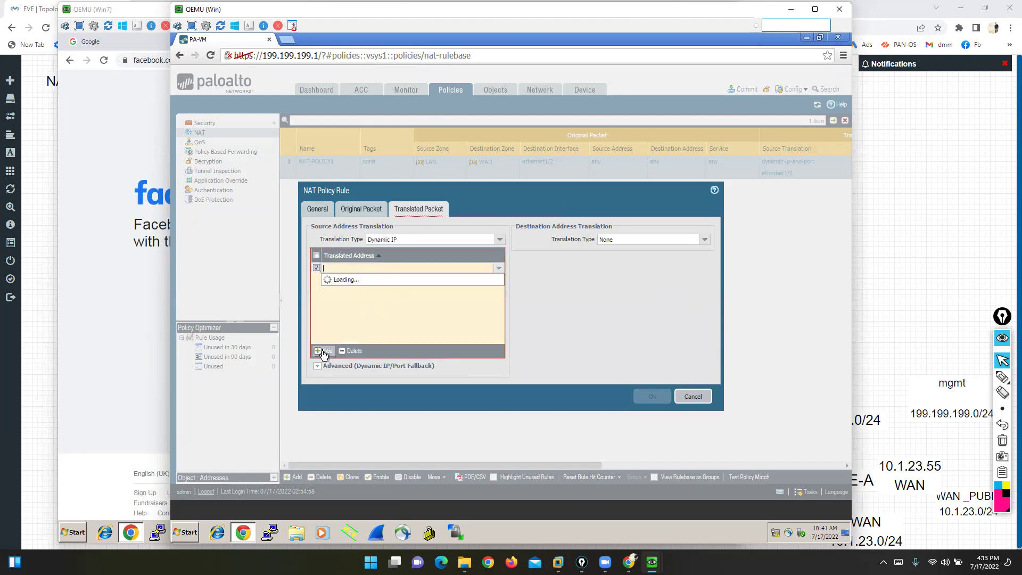
left_click(355, 309)
left_click(398, 314)
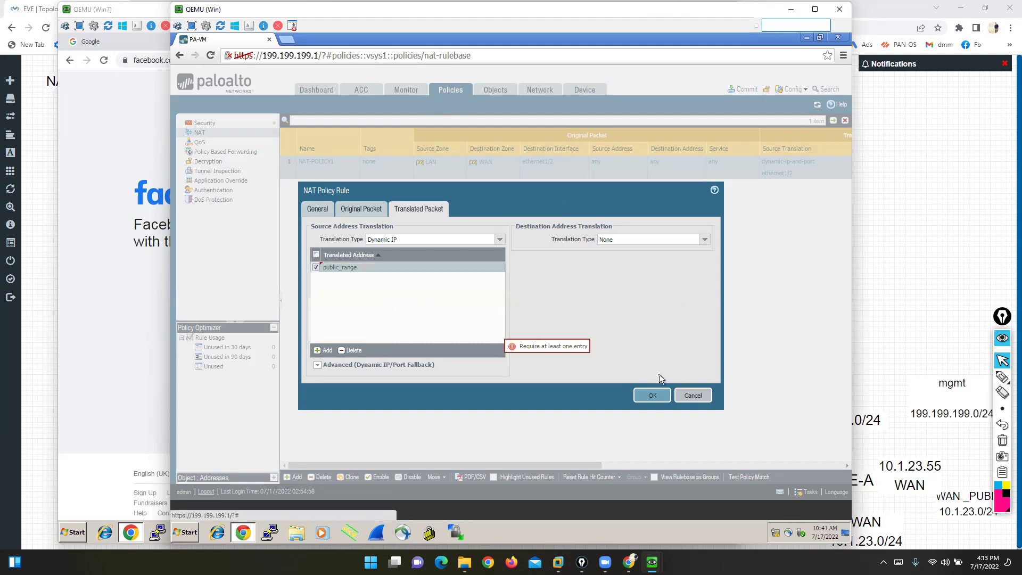
left_click(652, 395)
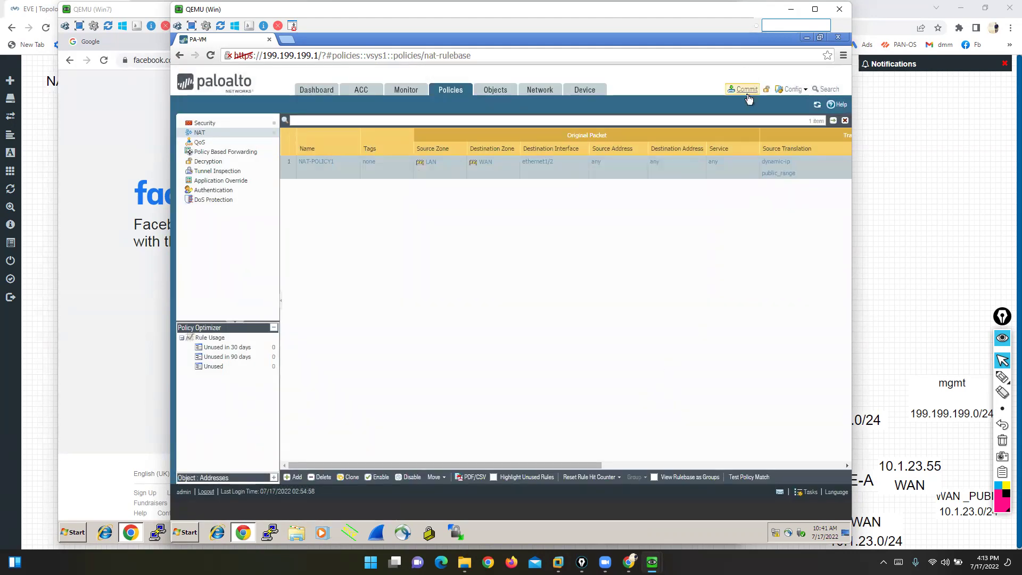
Commit the NAT and address changes to the firewall, then bring the Windows 7 client forward
left_click(747, 94)
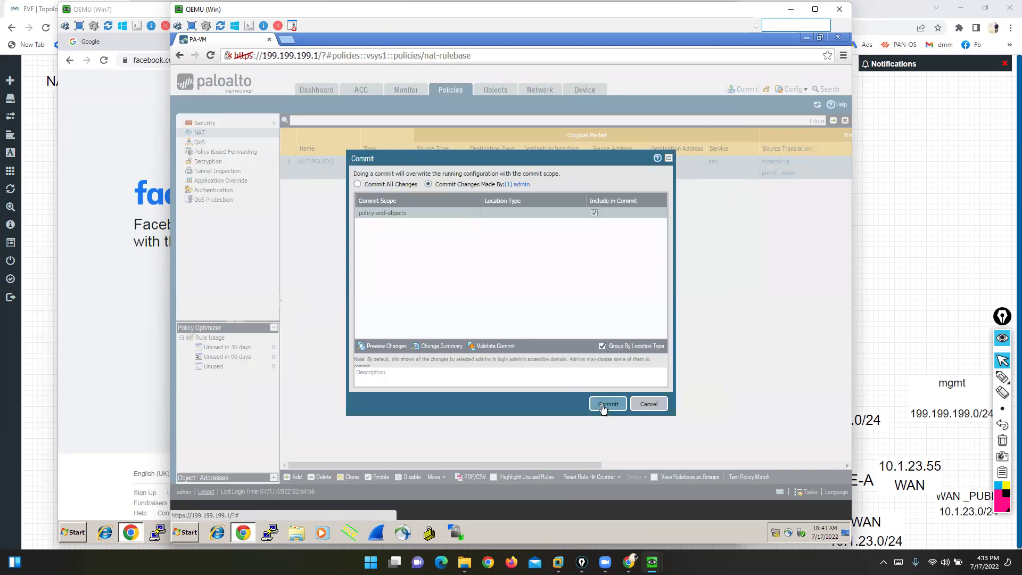
left_click(603, 408)
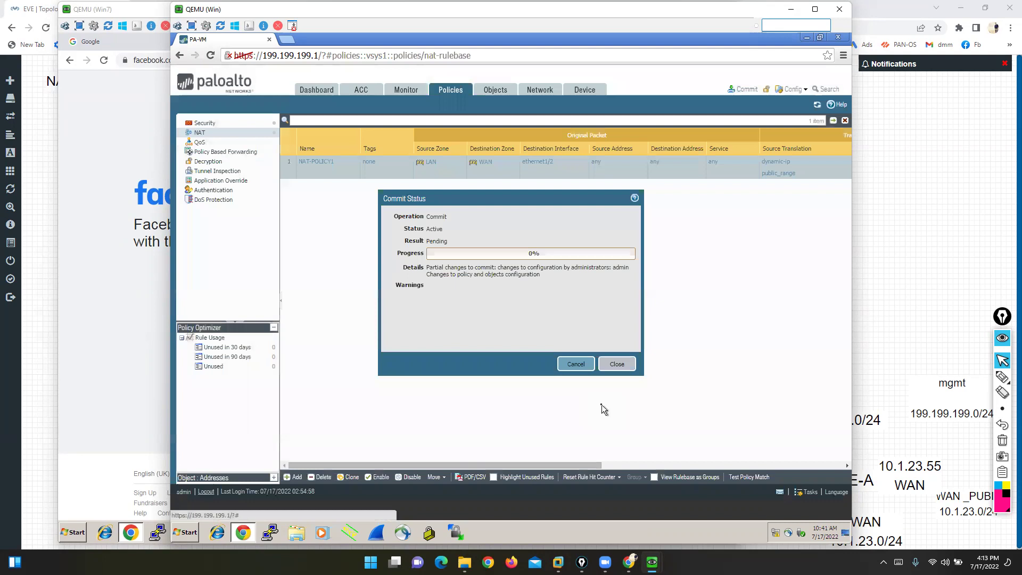
left_click(170, 258)
Check the google.com ping replies from 216.58.200.206 while the firewall commit reaches Completed
left_click(370, 534)
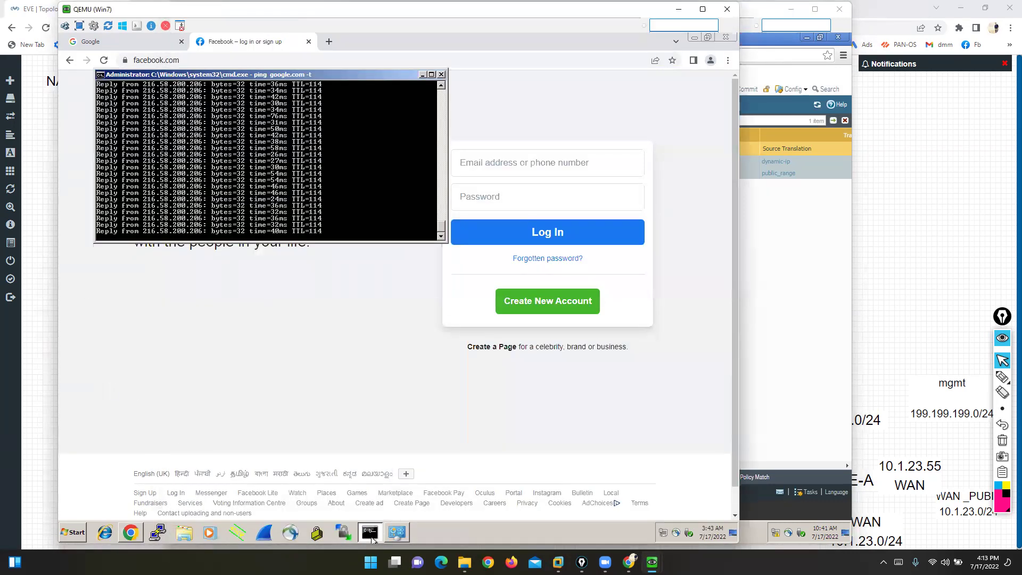
left_click(790, 330)
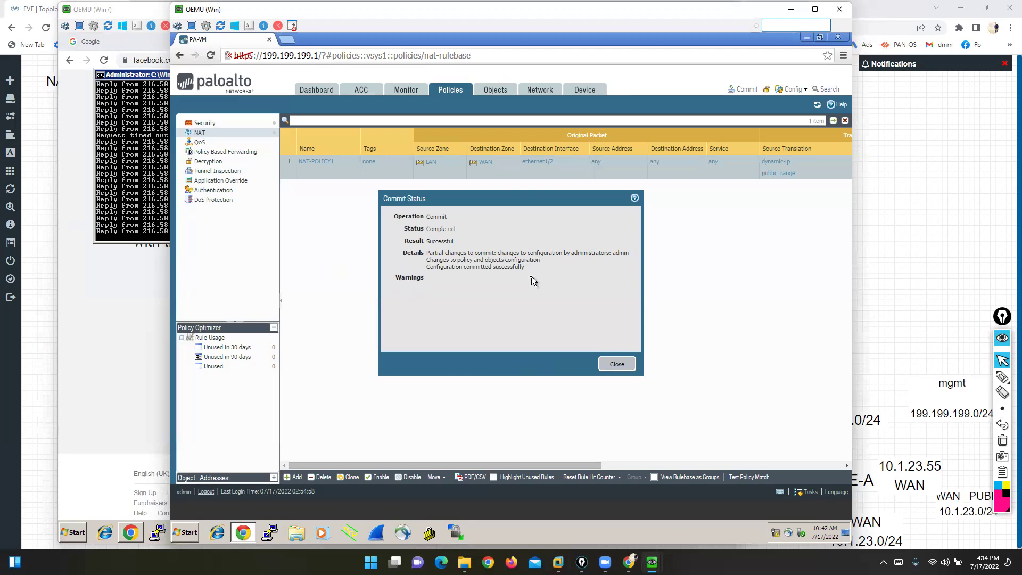
left_click(166, 189)
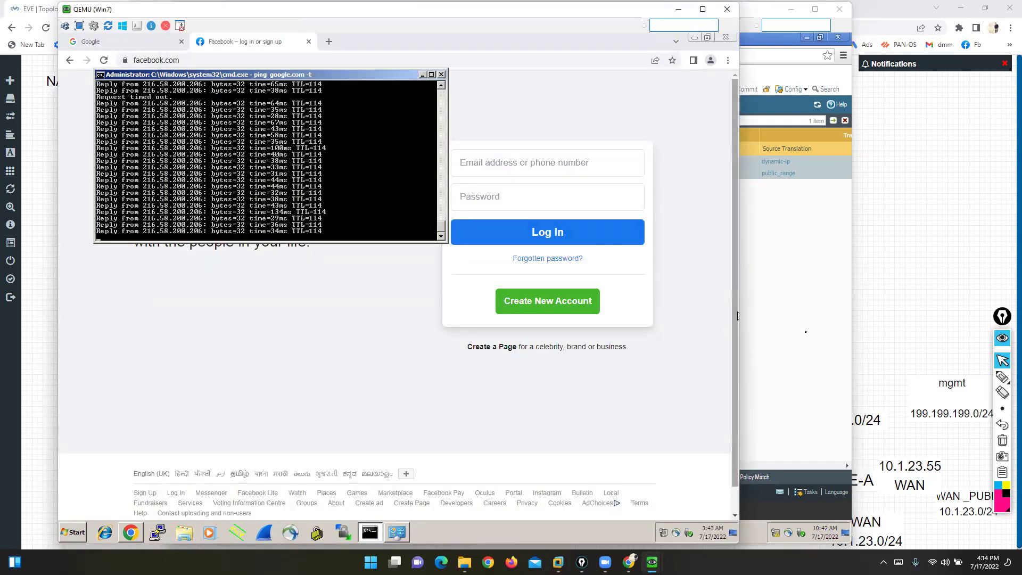
key("alt+Tab")
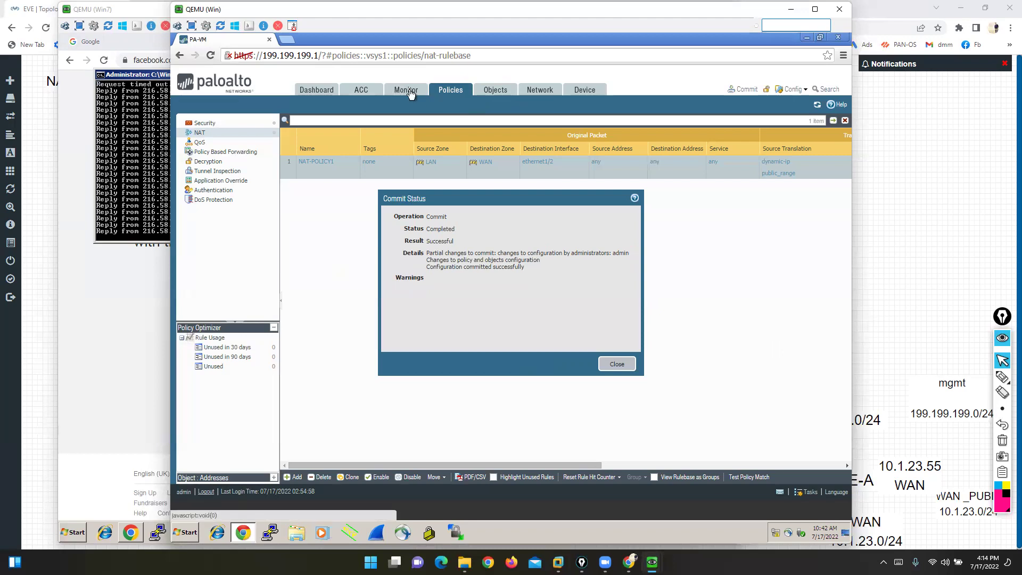
Dismiss the commit status and expand the first ping session in the Session Browser
left_click(410, 92)
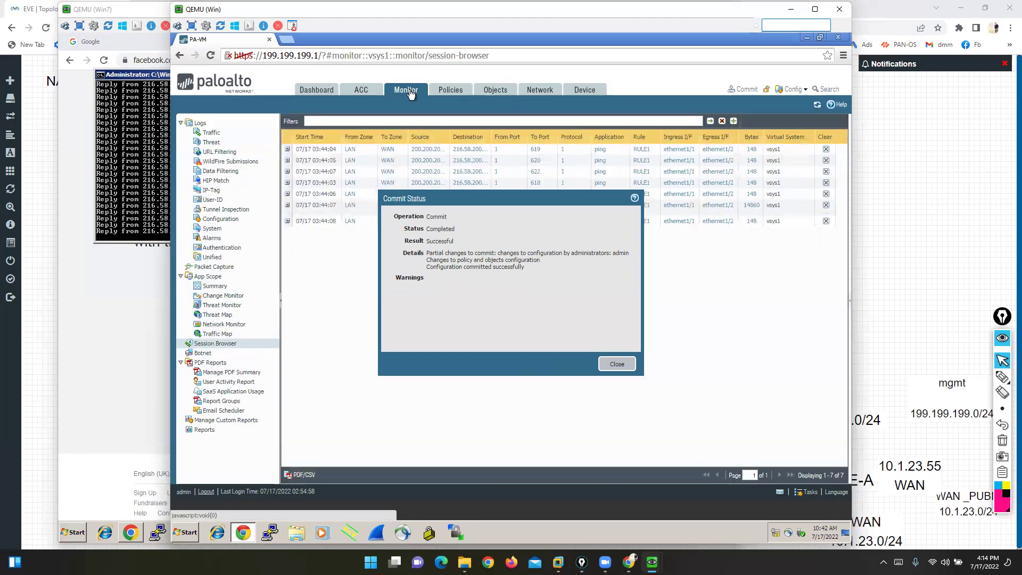
left_click(616, 366)
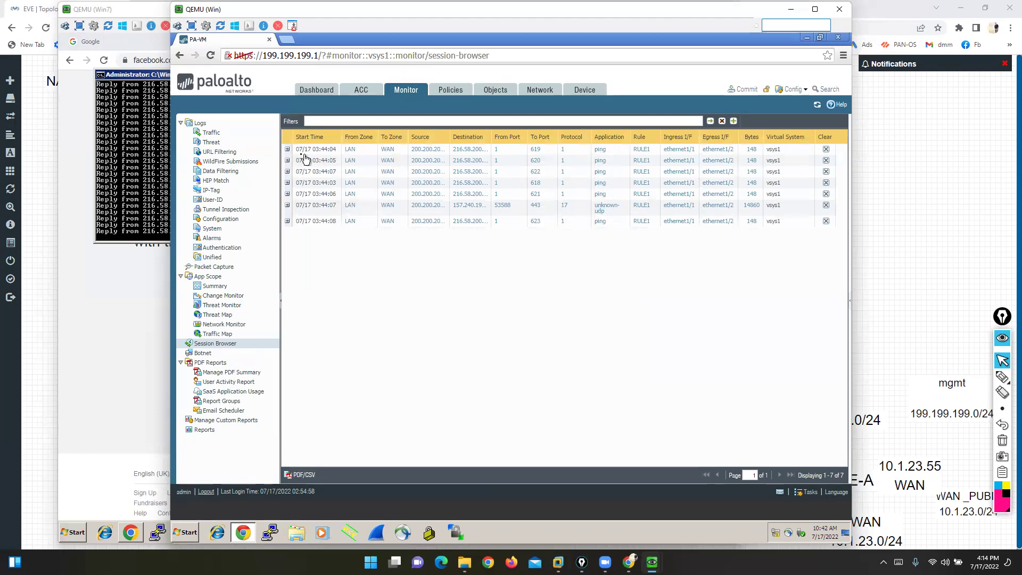
left_click(286, 150)
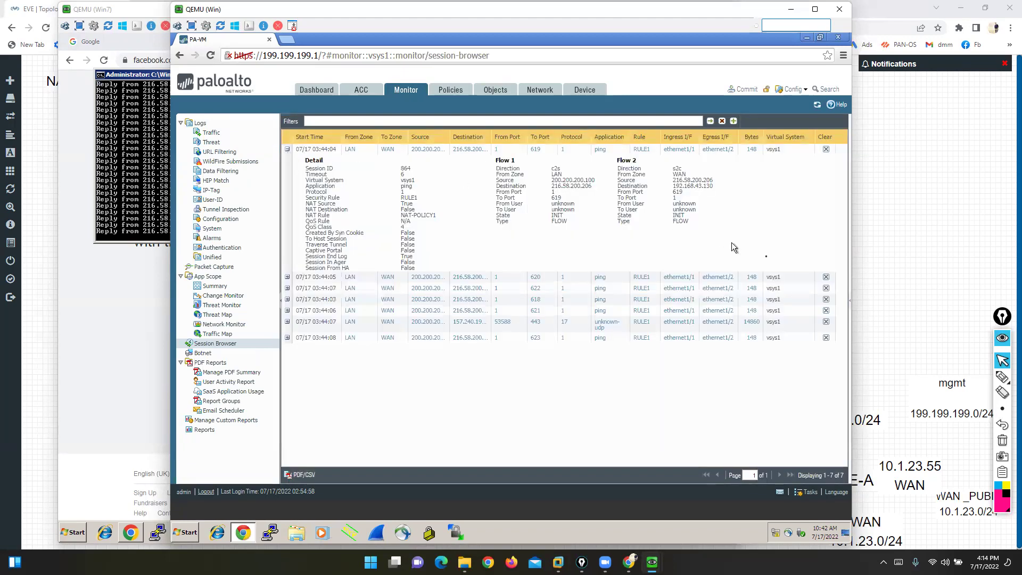
Highlight Flow 2's translated address 192.168.43.130, then return to the NAT rules
left_click(1003, 379)
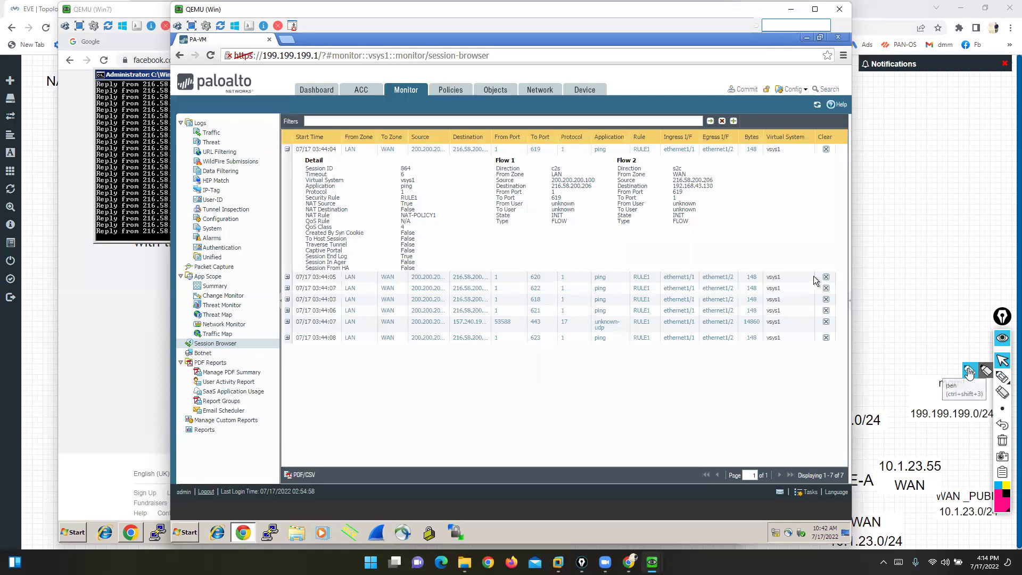
mouse_move(713, 181)
left_mouse_down()
mouse_move(695, 196)
mouse_move(672, 198)
mouse_move(667, 185)
mouse_move(714, 189)
left_mouse_up()
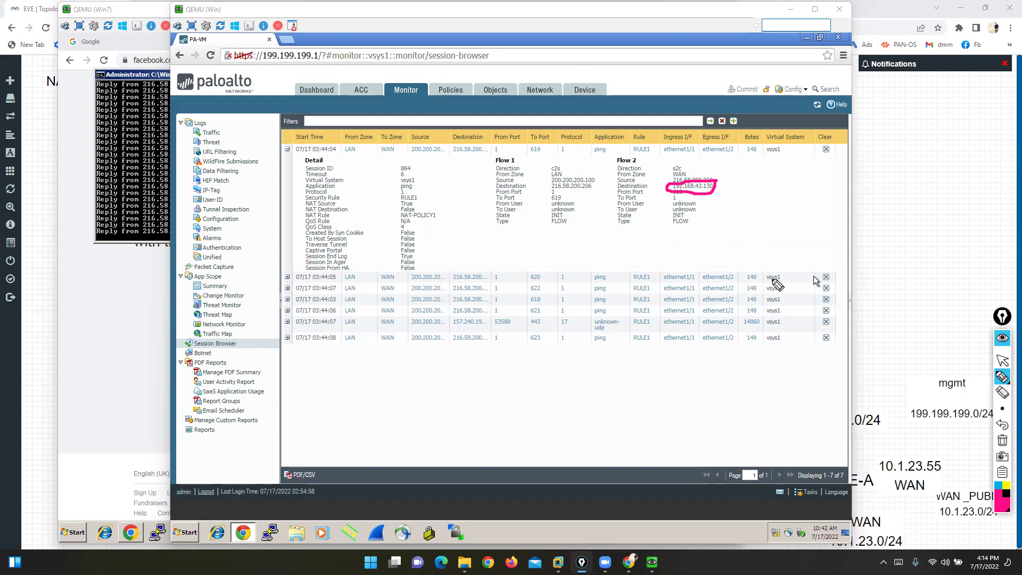
left_click(1002, 440)
left_click(1001, 361)
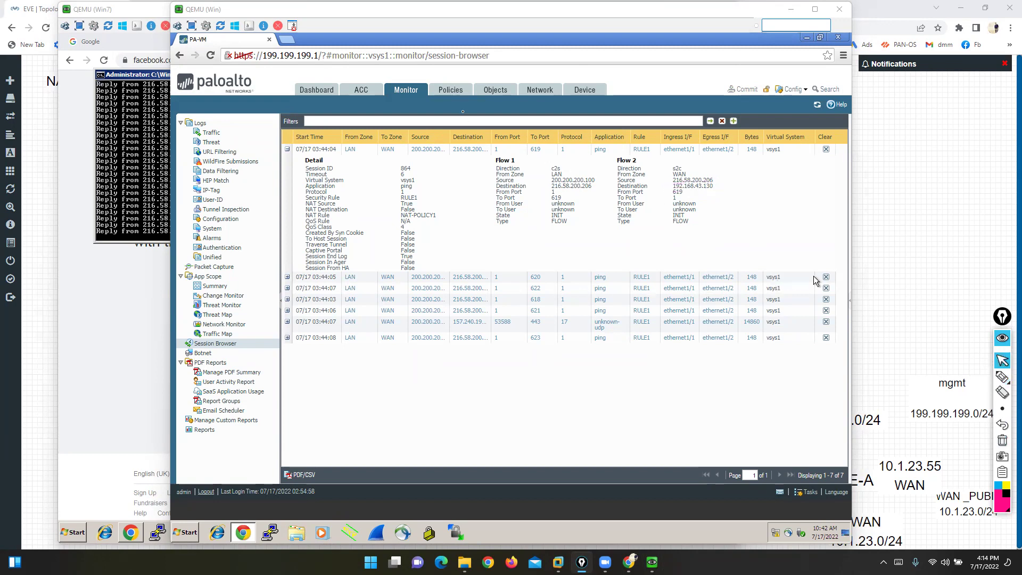
left_click(449, 90)
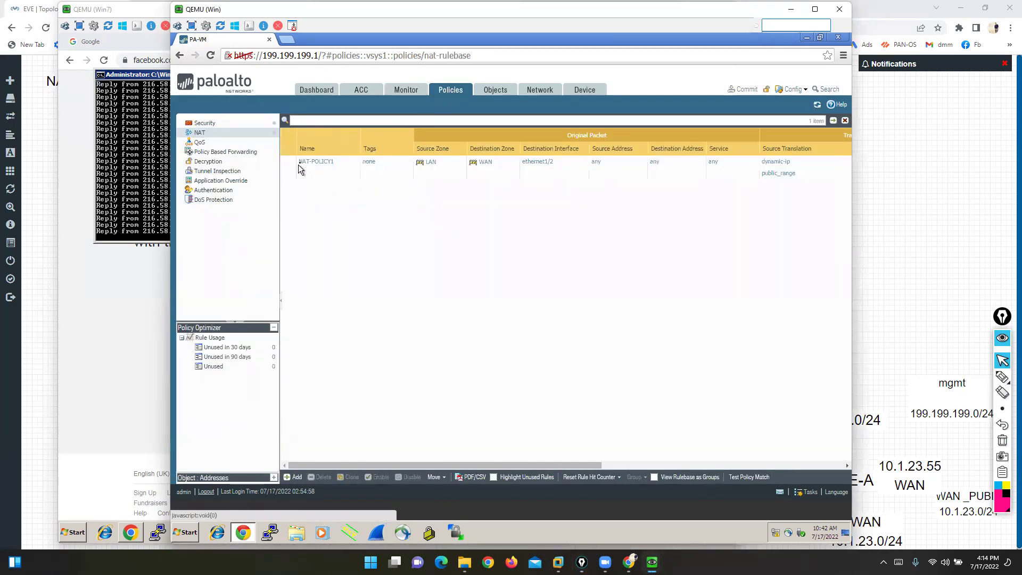
Switch NAT-POLICY1's source translation to Static IP and start a new translated address
left_click(307, 161)
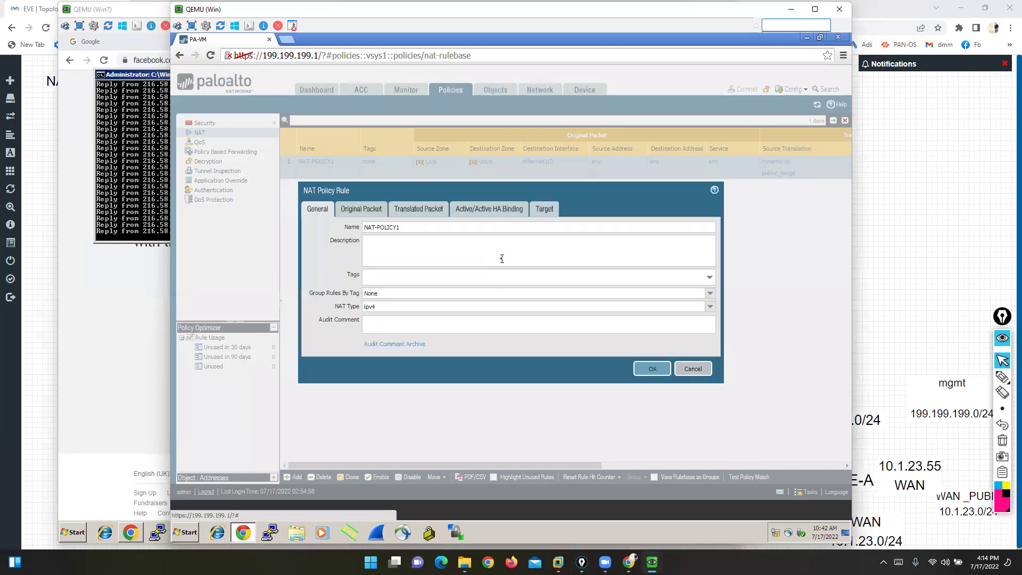
left_click(408, 207)
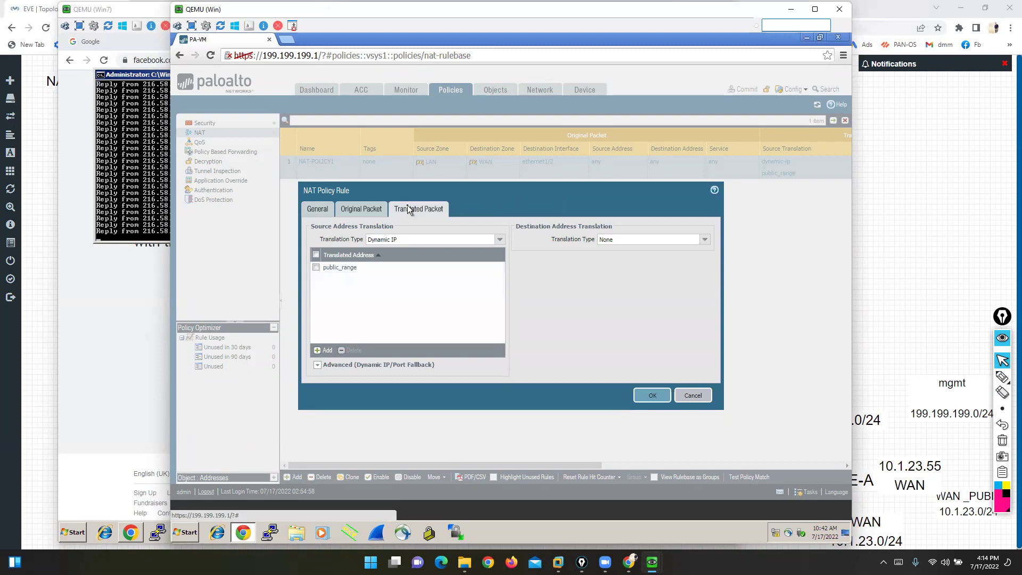
left_click(500, 240)
left_click(391, 271)
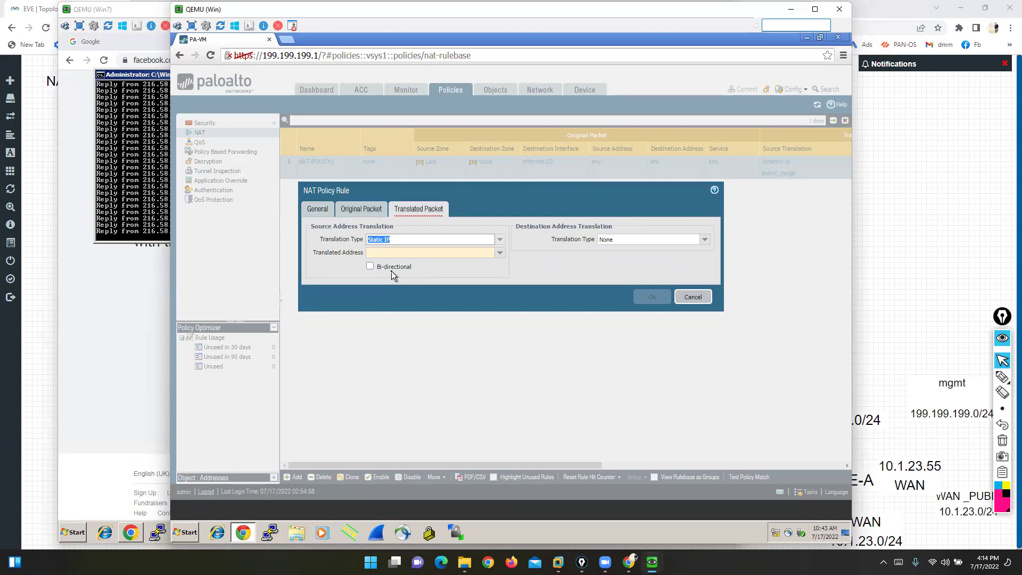
left_click(498, 253)
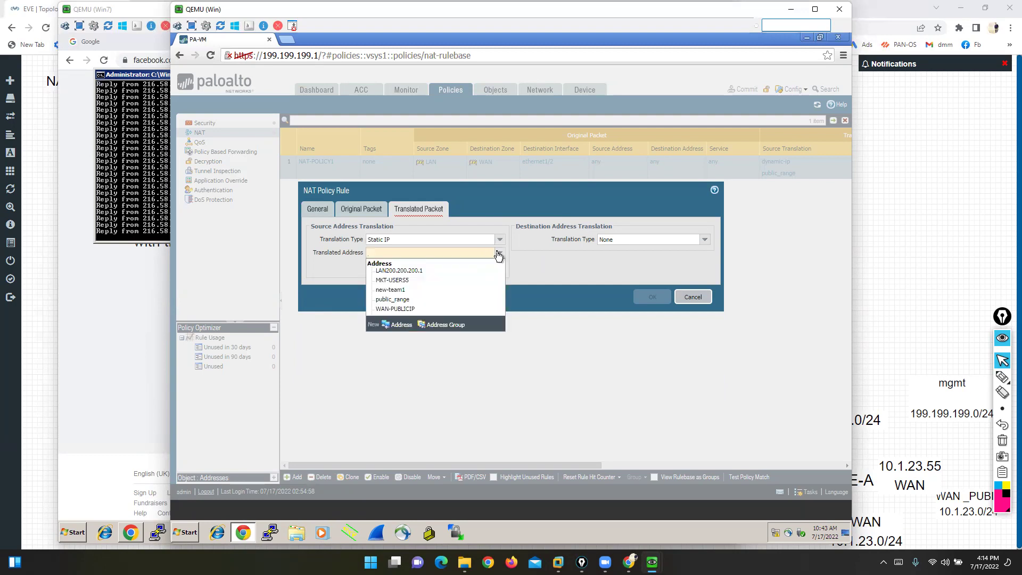
left_click(398, 326)
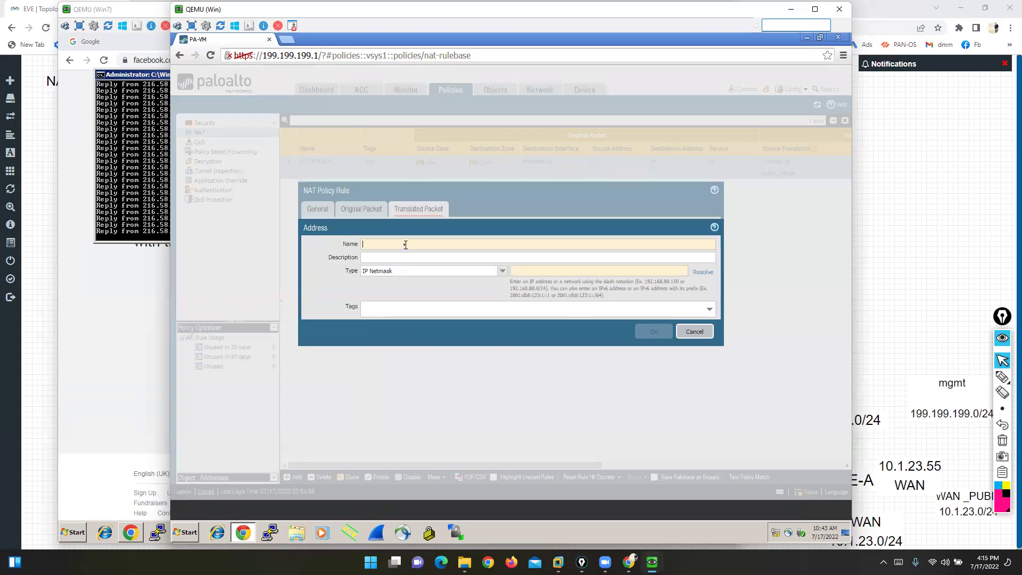
Create address new_pubic as 192.168.45.199/32 for NAT-POLICY1's Static IP translation
type("new_pubic")
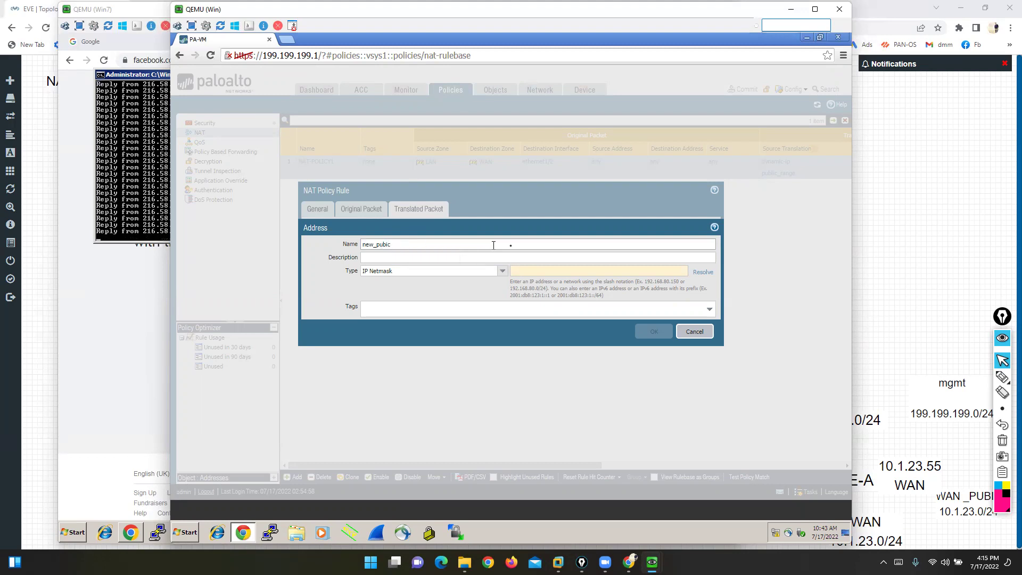
left_click(543, 273)
type("192.168.45")
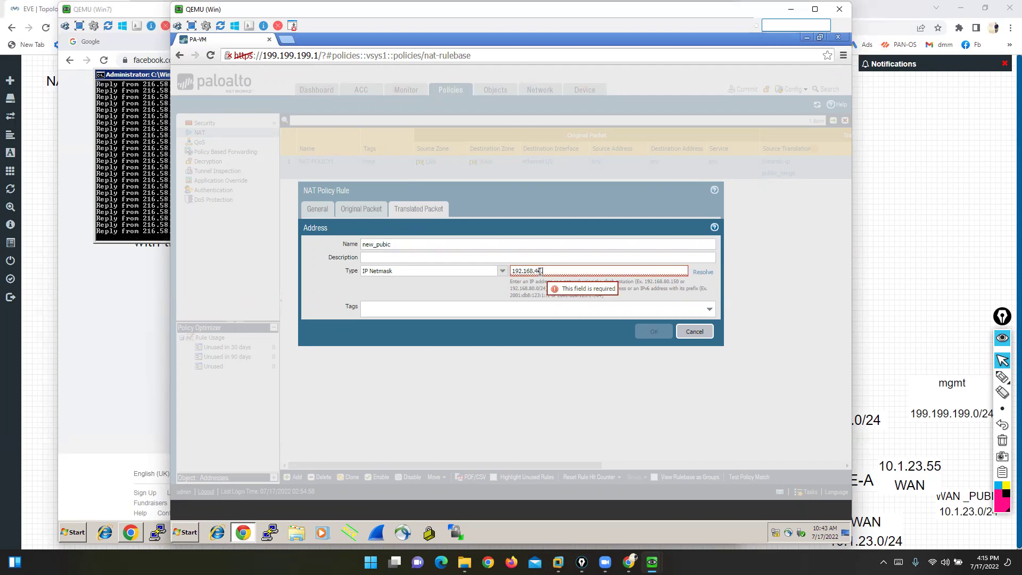
type(".199/32")
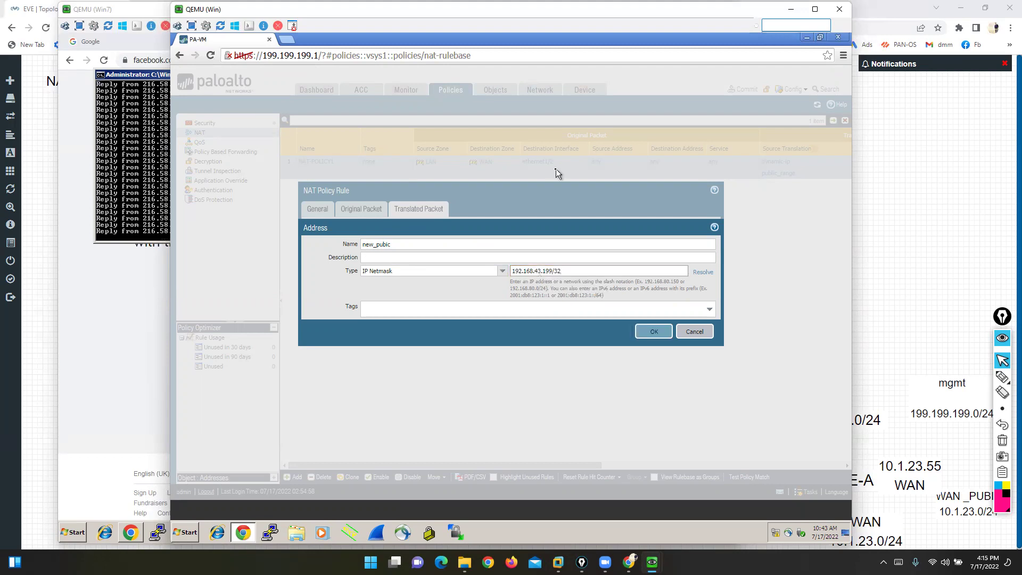
left_click(643, 332)
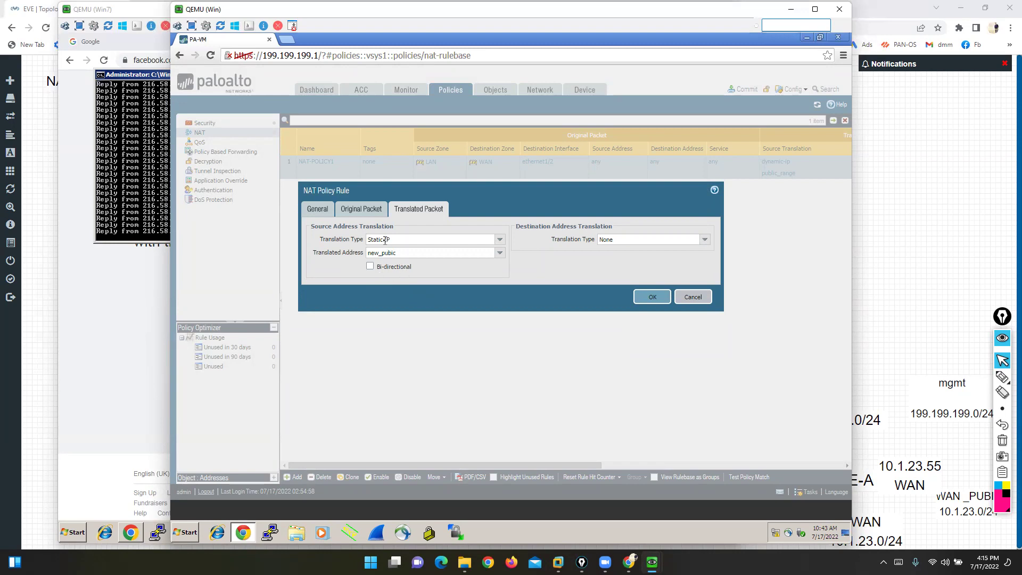
left_click(359, 208)
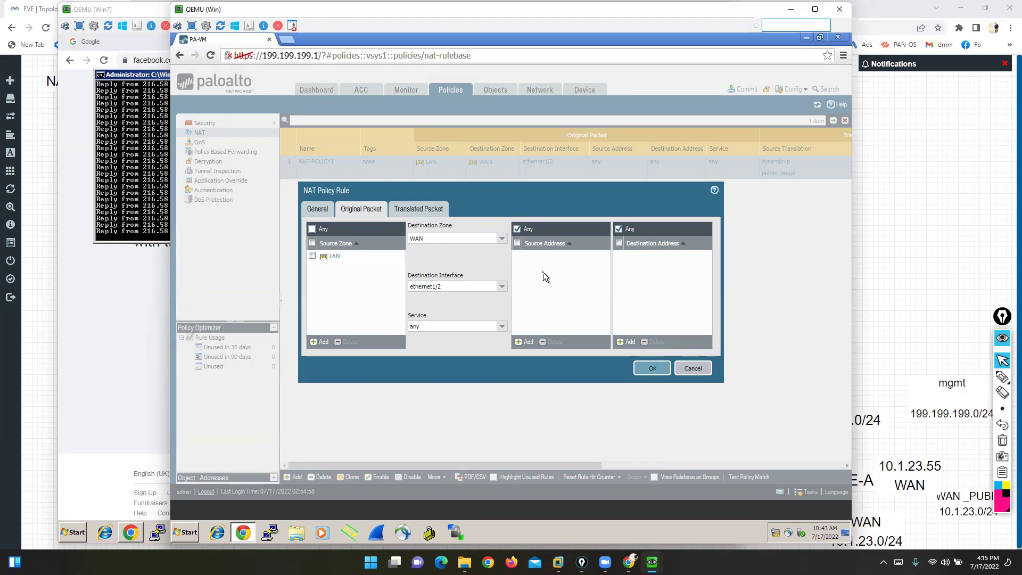
Create address object hr-user5 (200.200.200.78/32) and make it the NAT rule's source address
left_click(525, 342)
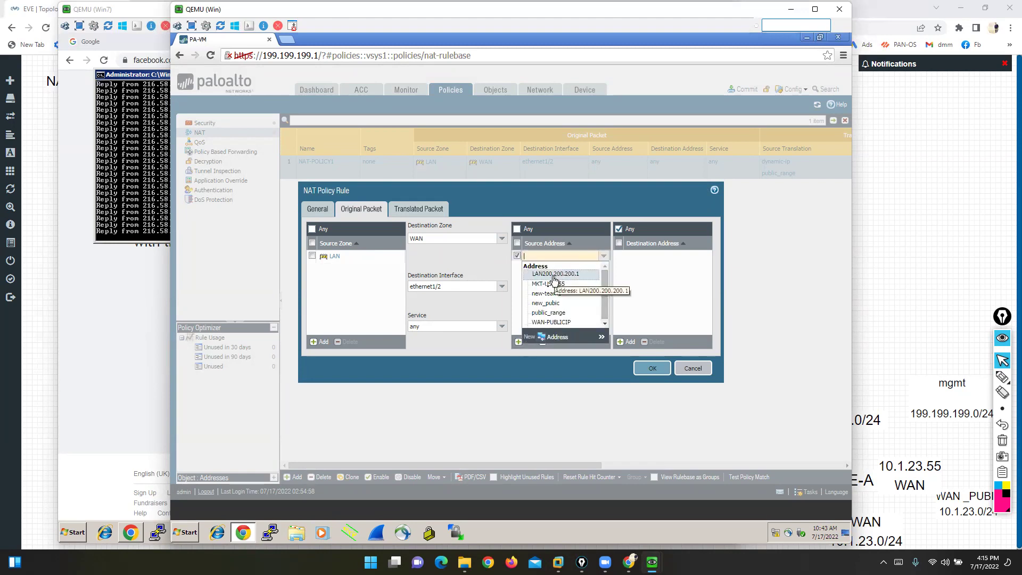
left_click(557, 339)
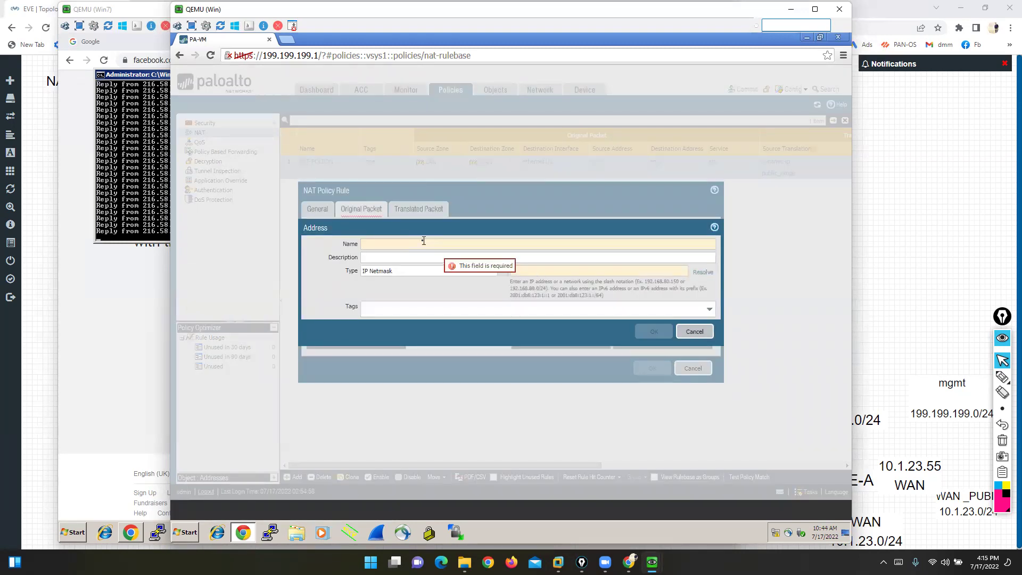
type("hr-user5")
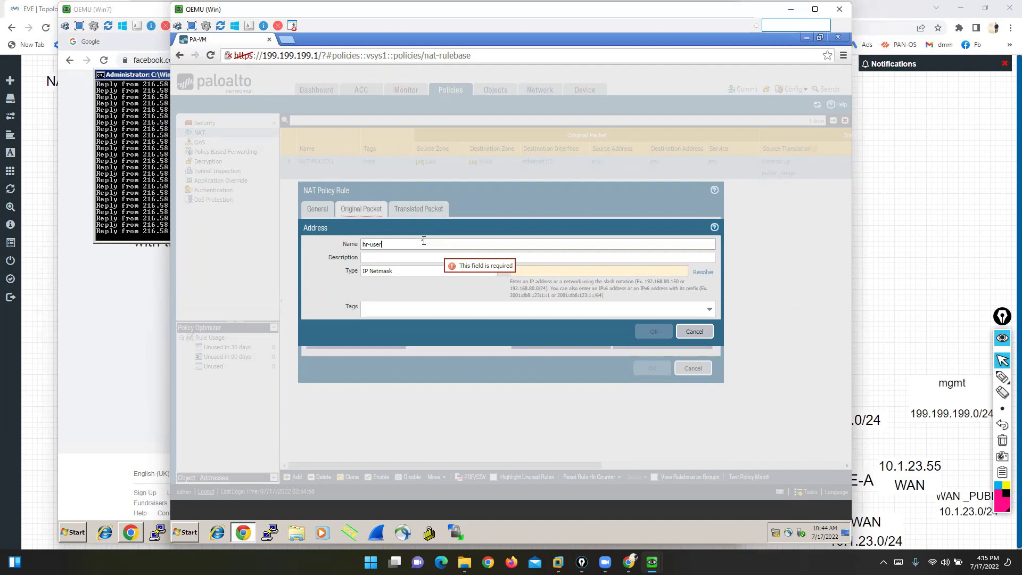
left_click(573, 273)
type("200.200.20")
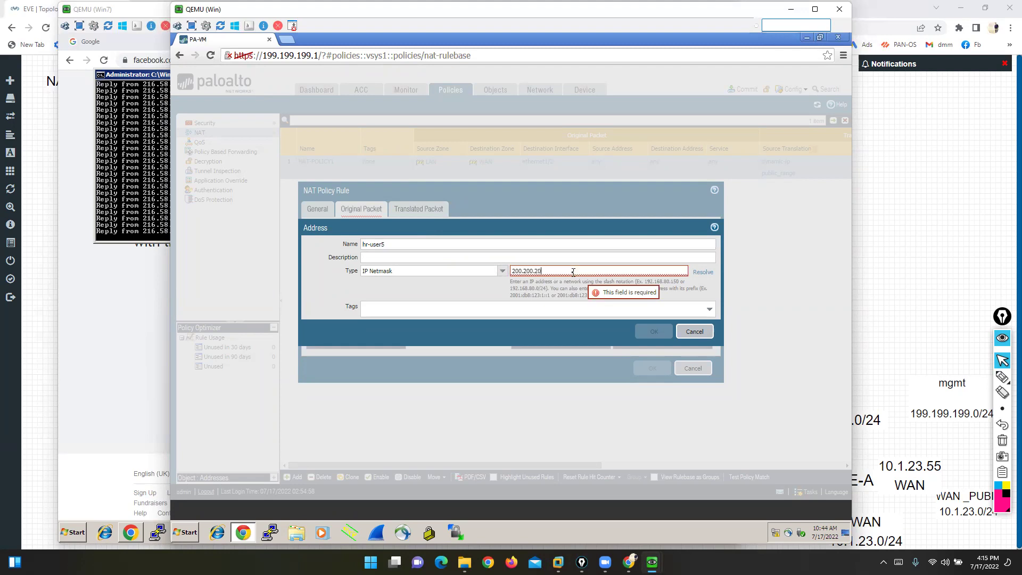
type("0.")
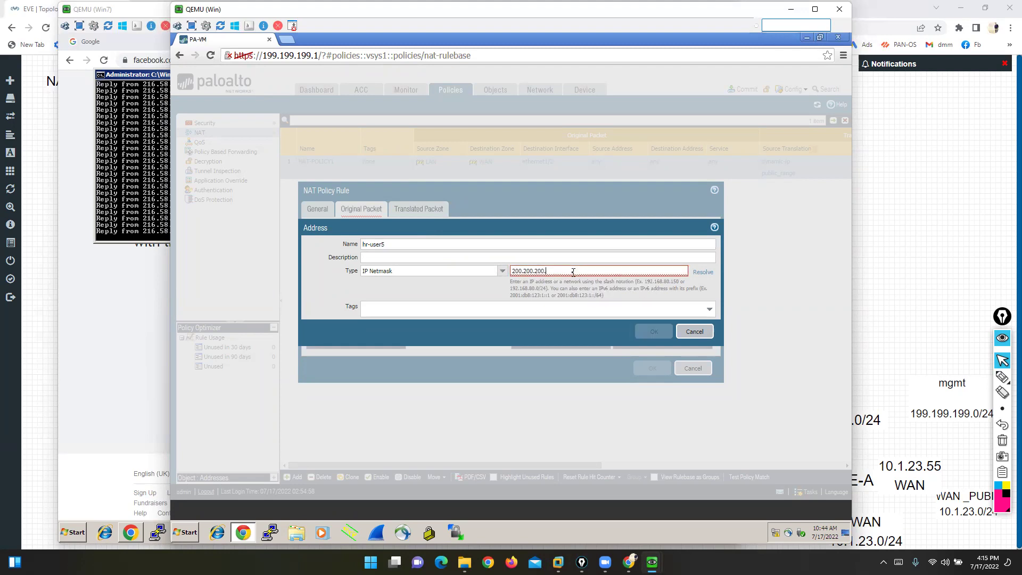
type("8")
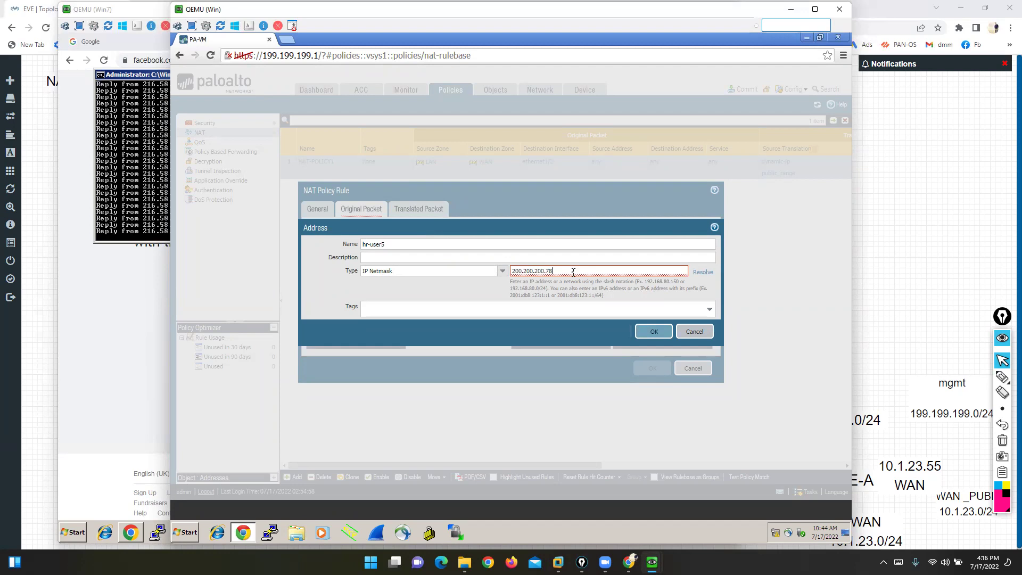
type("8/32")
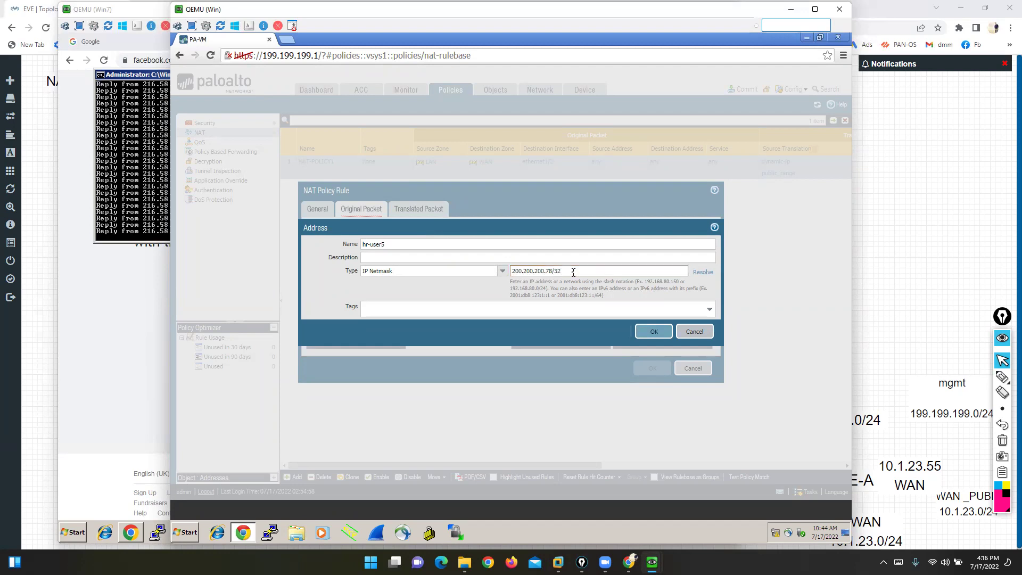
left_click(646, 331)
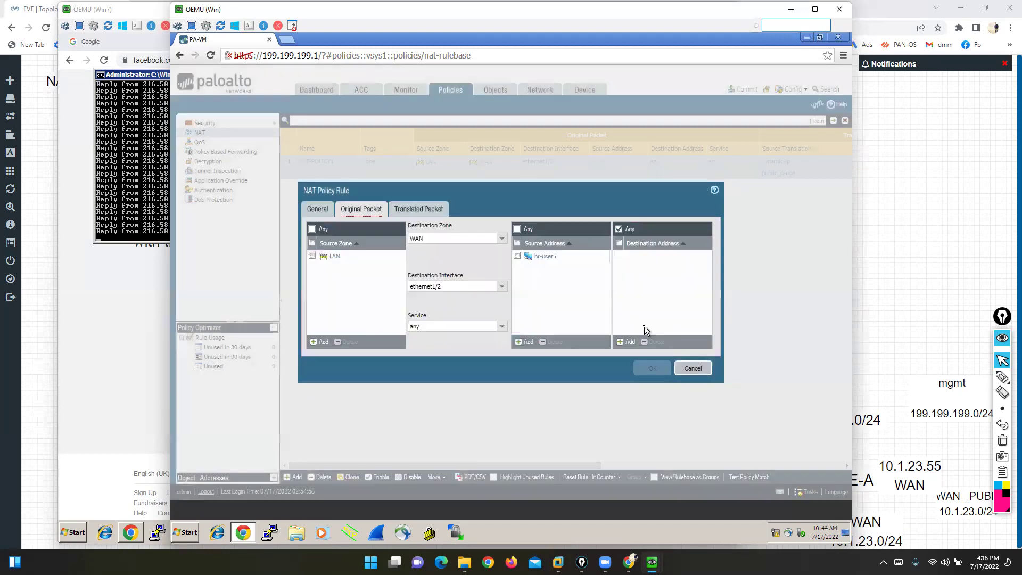
left_click(427, 210)
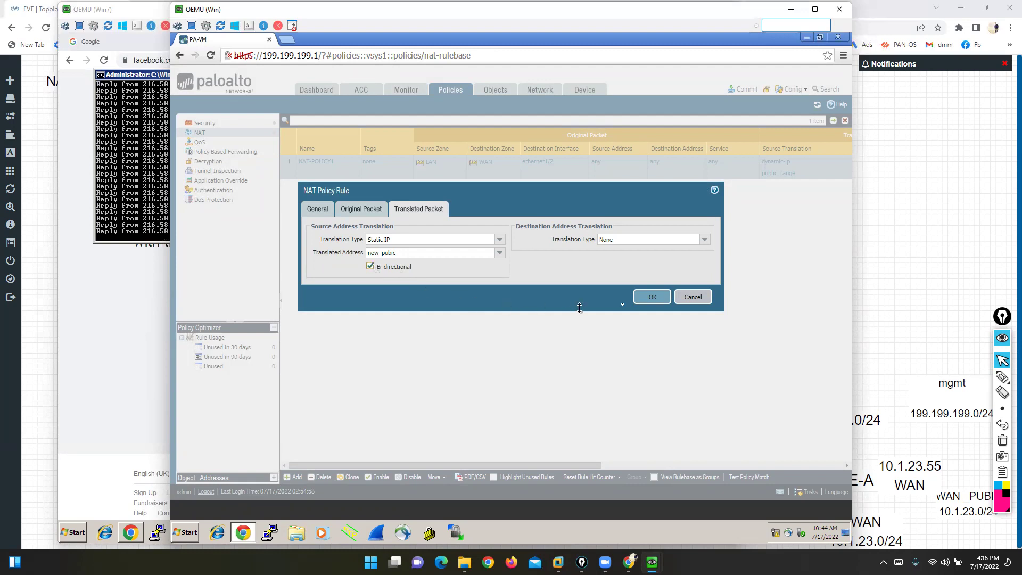
Save NAT-POLICY1 with bi-directional static-IP translation to new_pubic and start a commit
left_click(652, 297)
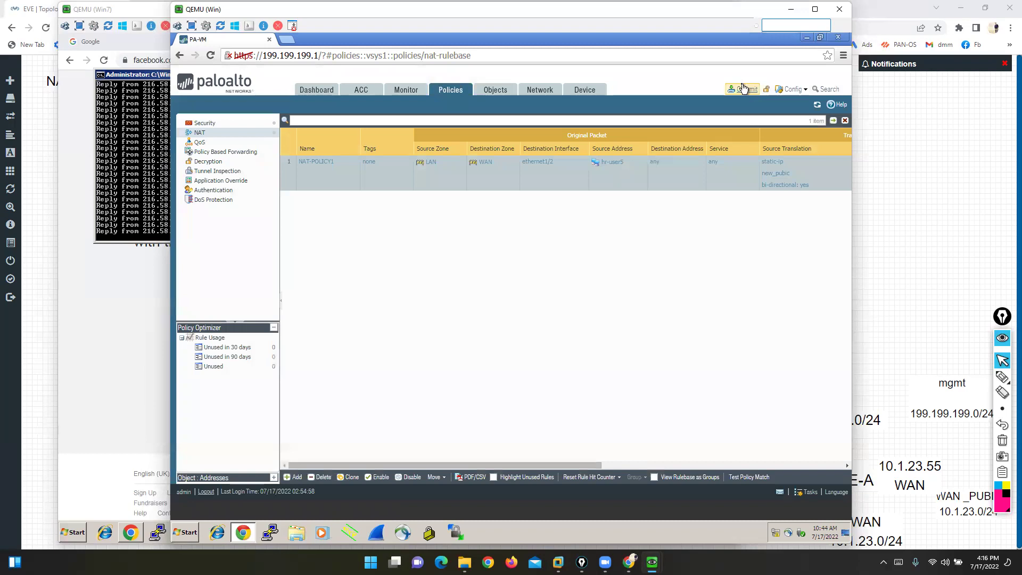
left_click(743, 88)
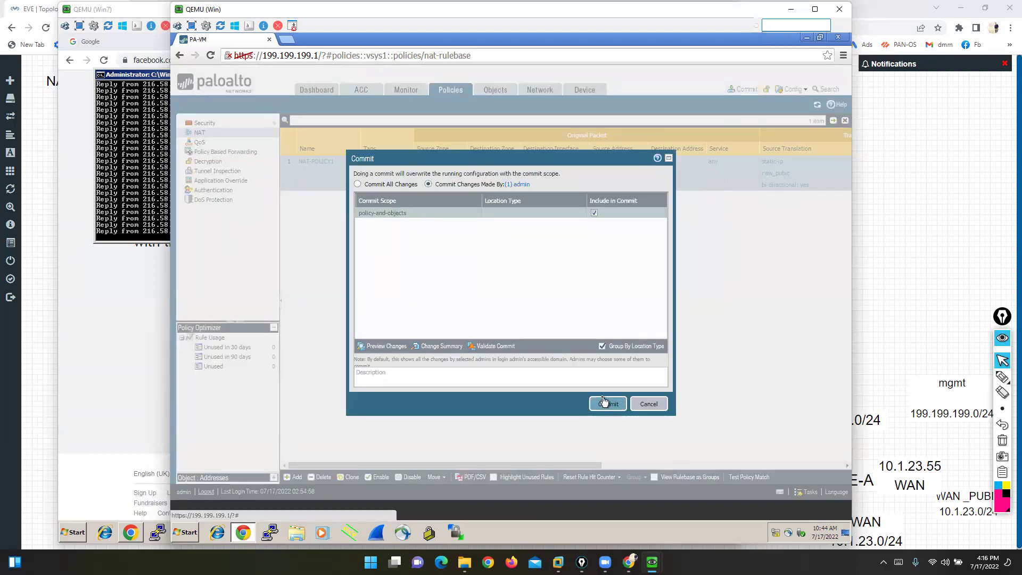
Confirm the commit of the NAT policy changes and bring up the EVE-NG lab topology
left_click(604, 402)
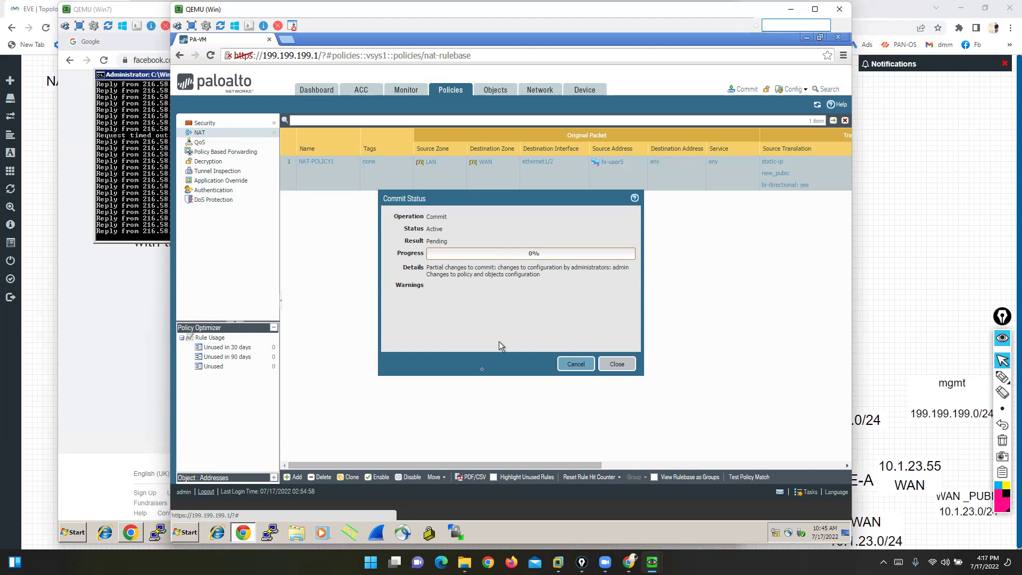
left_click(981, 360)
left_click(1002, 377)
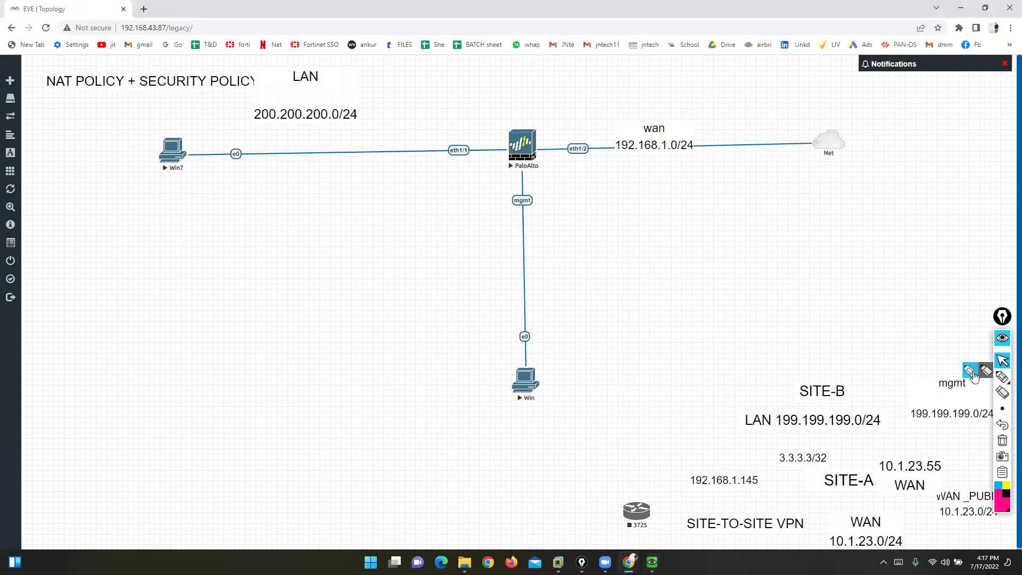
Annotate the topology by circling the wan 192.168.1.0/24 and mgmt 199.199.199.0/24 labels
mouse_move(739, 131)
left_mouse_down()
mouse_move(656, 153)
mouse_move(749, 182)
mouse_move(761, 134)
mouse_move(726, 132)
left_mouse_up()
mouse_move(961, 387)
left_mouse_down()
mouse_move(951, 428)
mouse_move(951, 366)
left_mouse_up()
mouse_move(939, 400)
left_mouse_down()
mouse_move(909, 446)
mouse_move(948, 410)
mouse_move(941, 393)
mouse_move(951, 391)
mouse_move(982, 133)
mouse_move(904, 54)
mouse_move(808, 67)
mouse_move(716, 127)
mouse_move(748, 118)
left_mouse_up()
mouse_move(932, 78)
left_mouse_down()
mouse_move(859, 80)
mouse_move(766, 126)
mouse_move(946, 118)
mouse_move(938, 78)
left_mouse_up()
left_click(958, 94)
left_click(959, 121)
left_click(977, 104)
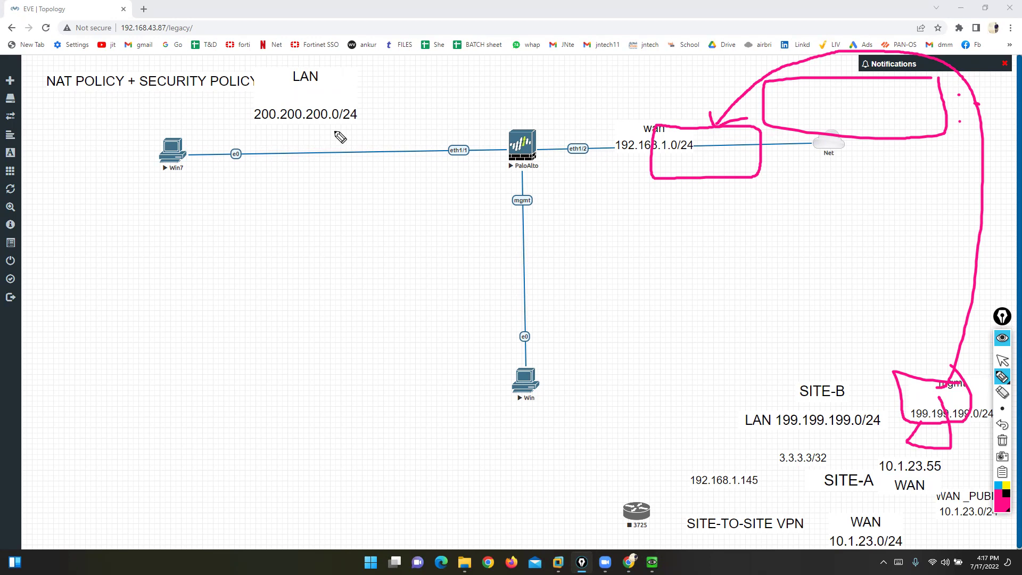
Erase all annotations and return to the firewall window showing the successful commit
left_click(1002, 440)
left_click(1002, 361)
mouse_move(651, 562)
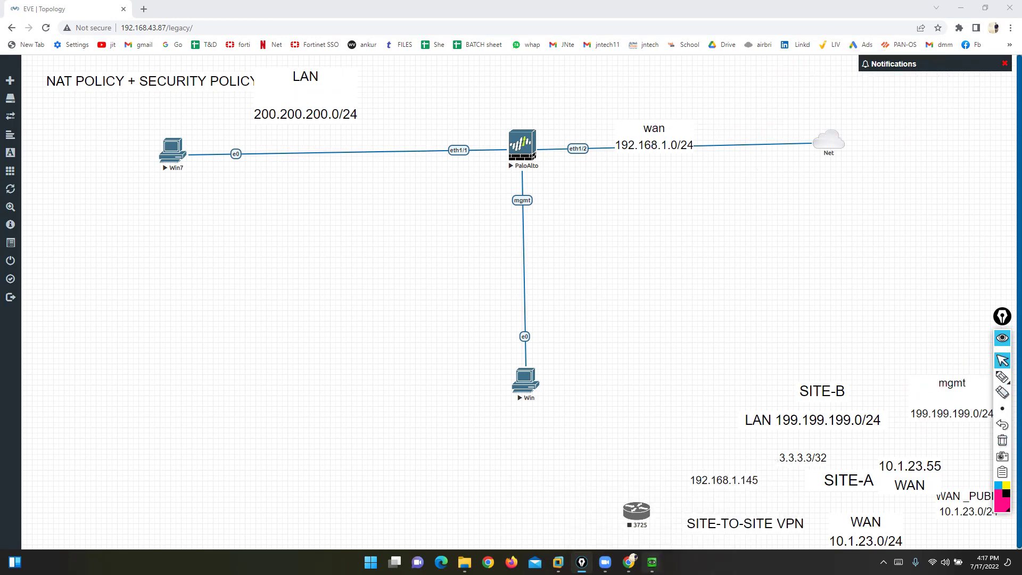
left_click(669, 506)
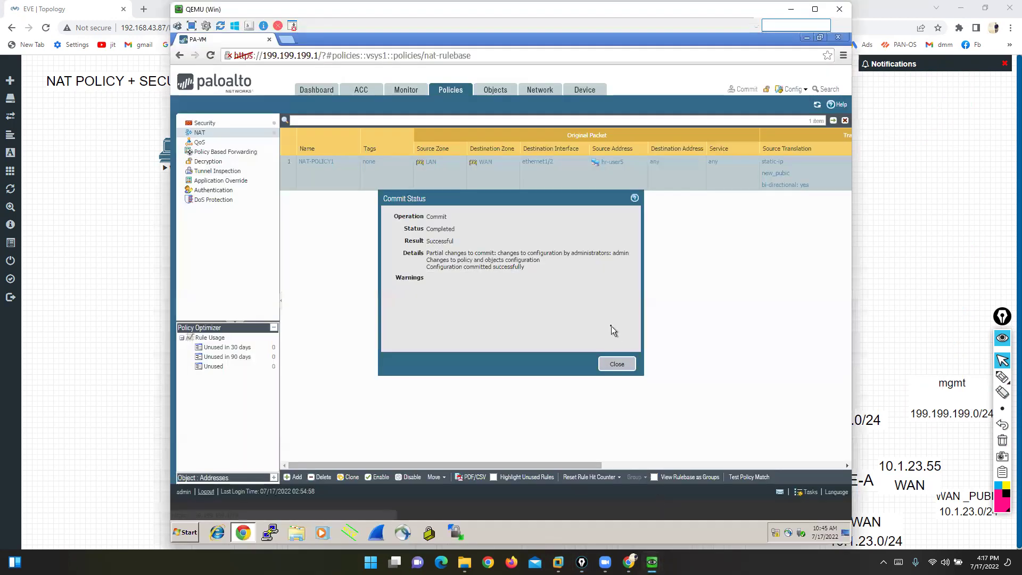
Dismiss the commit report, check the Win7 client's pings, and review the firewall's completed tasks
left_click(617, 364)
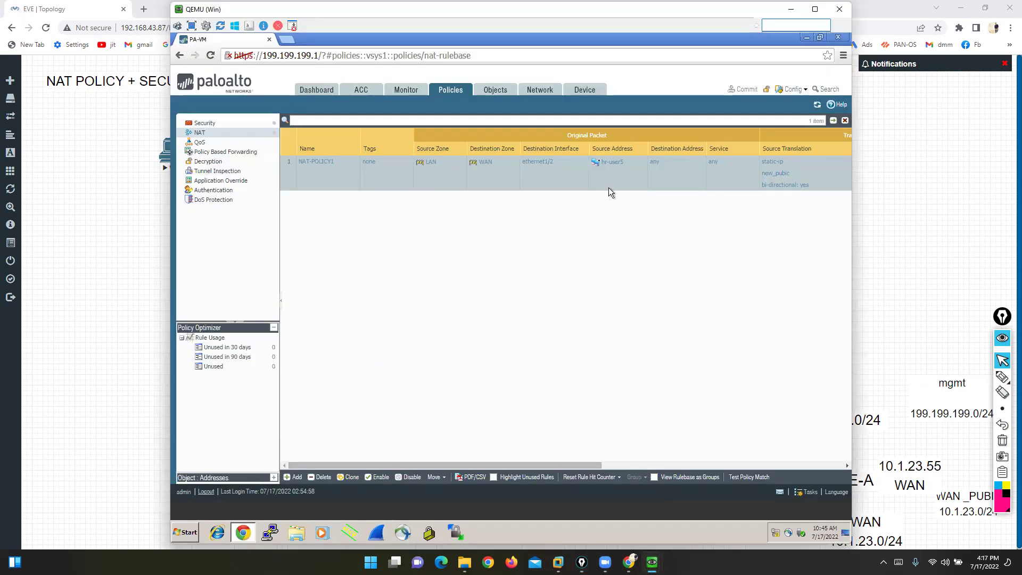
mouse_move(652, 562)
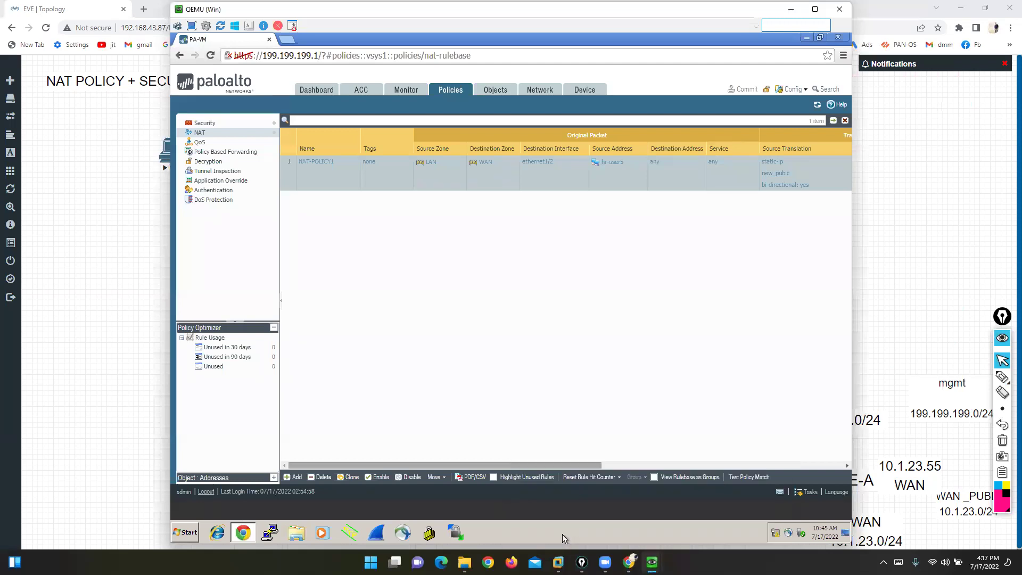
left_click(728, 507)
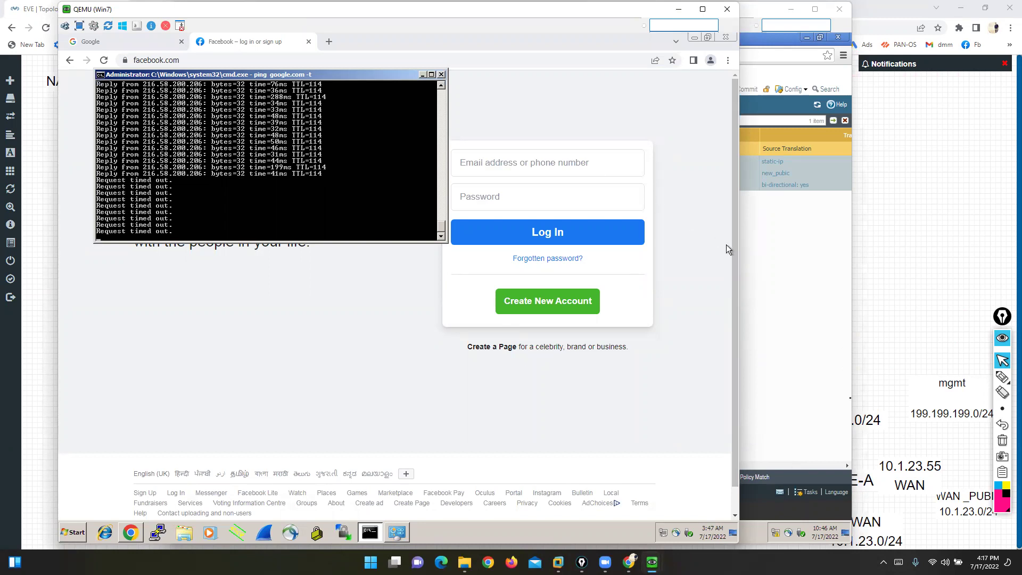
left_click(781, 417)
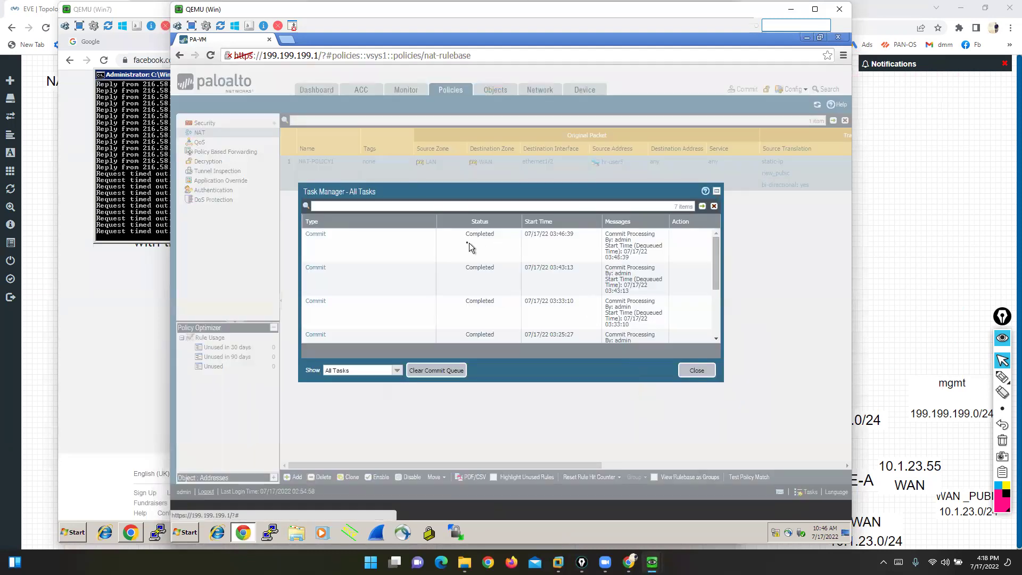
left_click(692, 373)
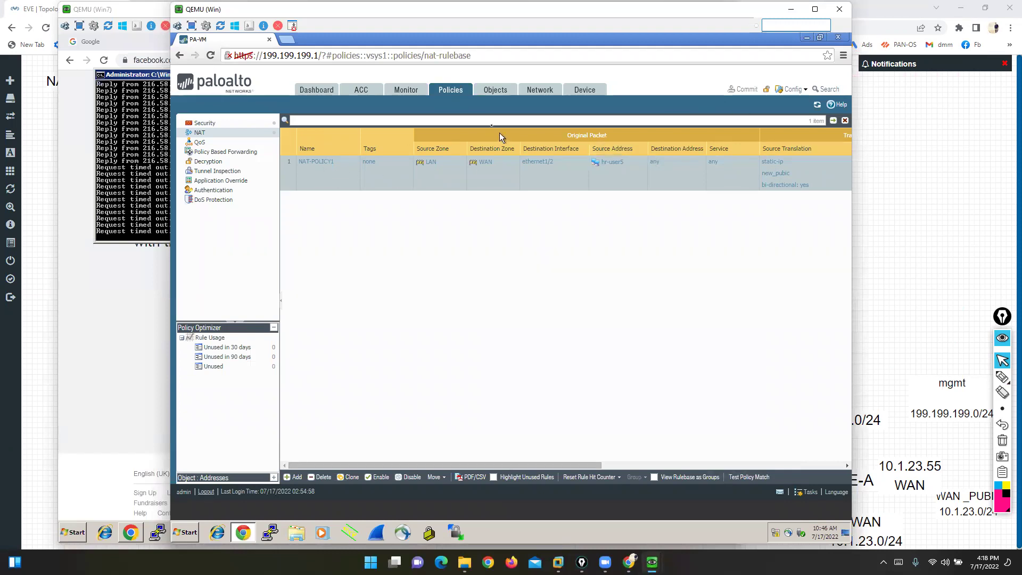
left_click(495, 89)
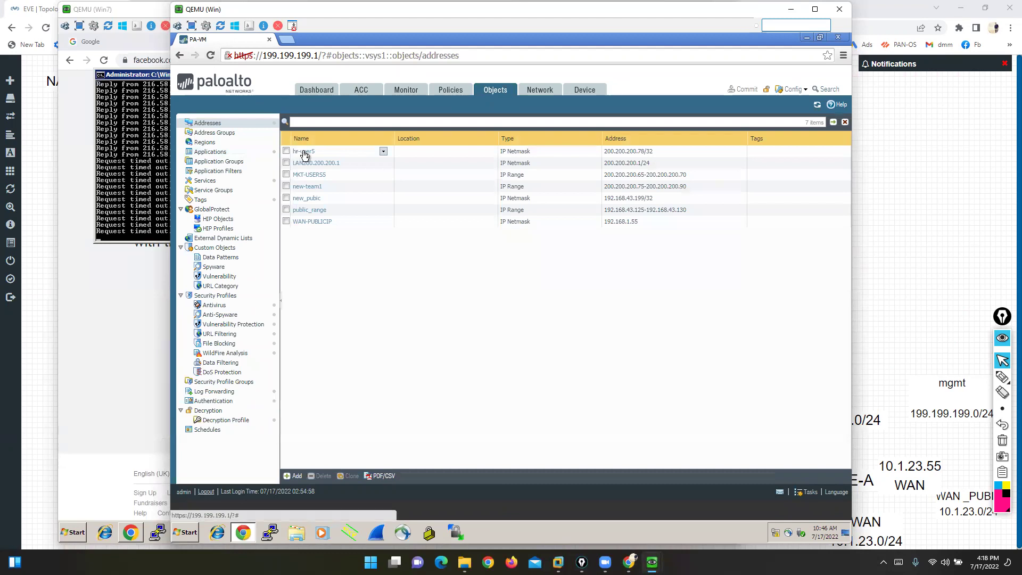
Remove the /32 mask from new_pubic (192.168.43.199) and commit the change
left_click(307, 199)
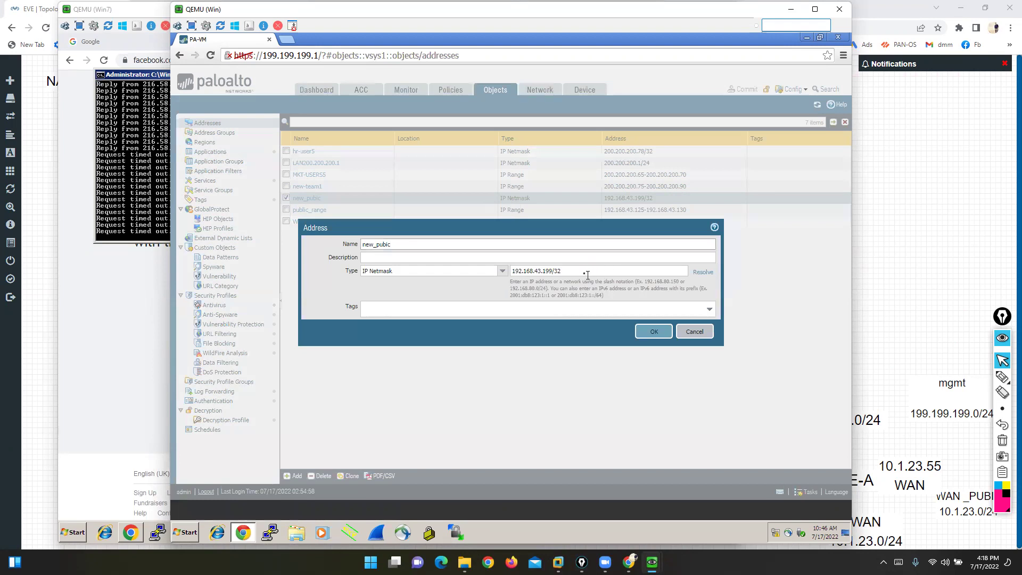
left_click(587, 274)
key("BackSpace")
key("BackSpace")
key("BackSpace")
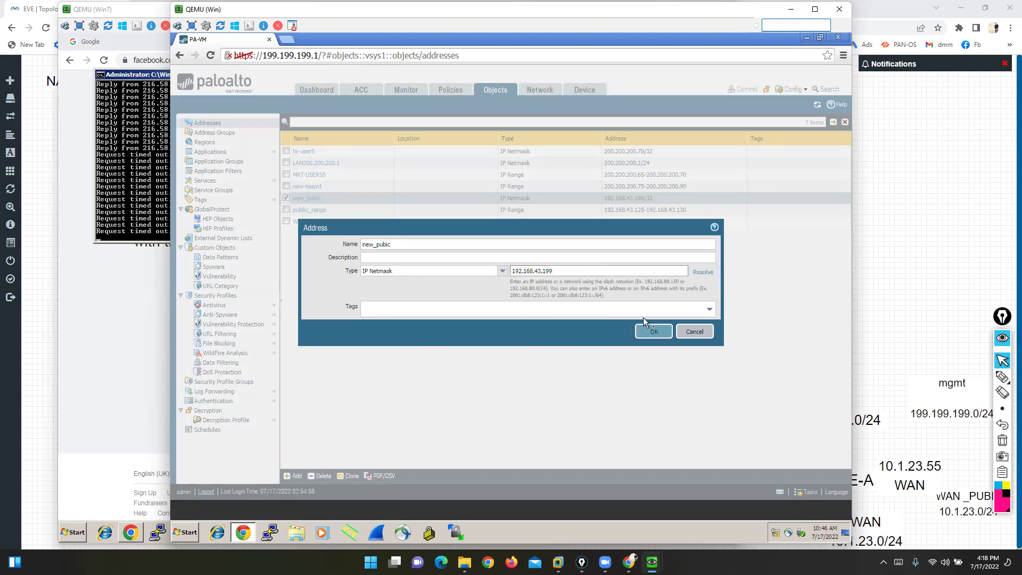
left_click(656, 332)
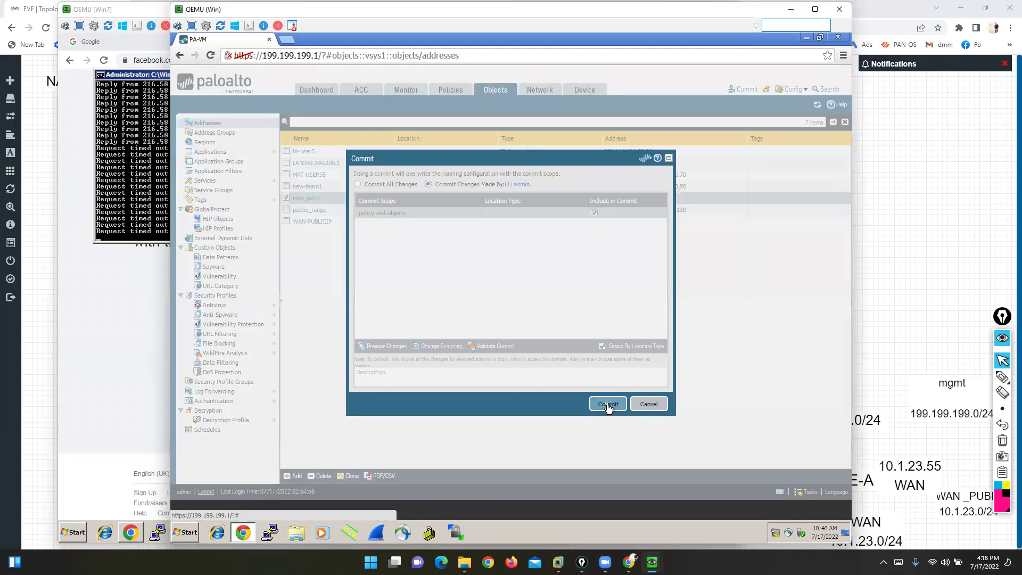
left_click(607, 404)
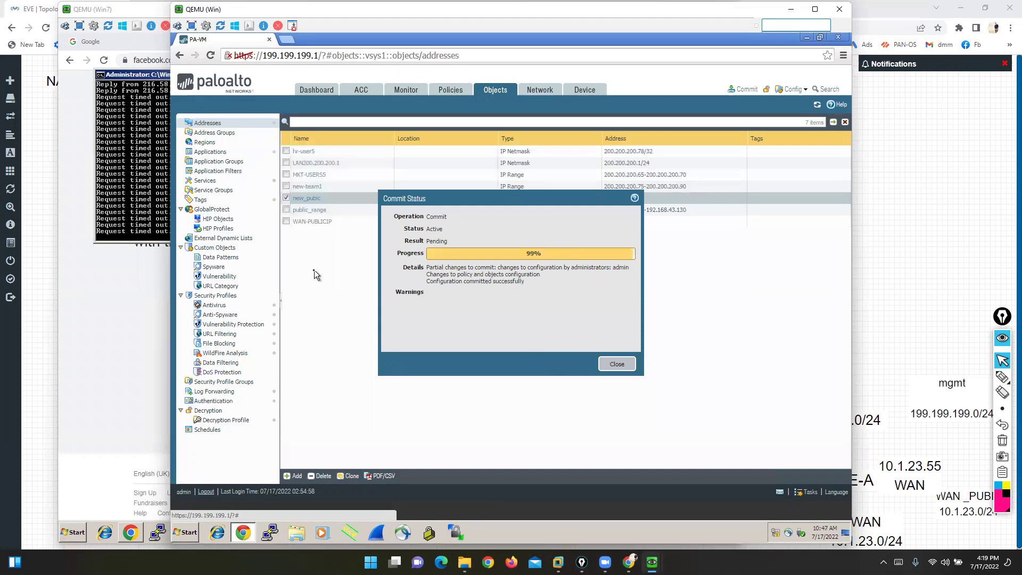
left_click(167, 180)
Stop the ping and inspect the Local Area Connection's IPv4 settings via ncpa.cpl
key("ctrl+c")
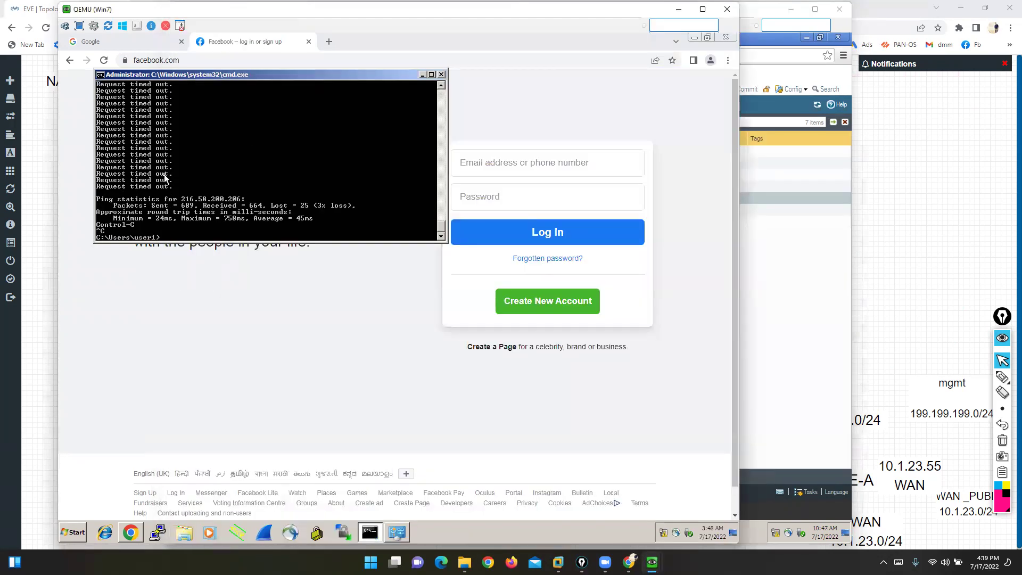
key("BackSpace")
key("BackSpace")
key("Return")
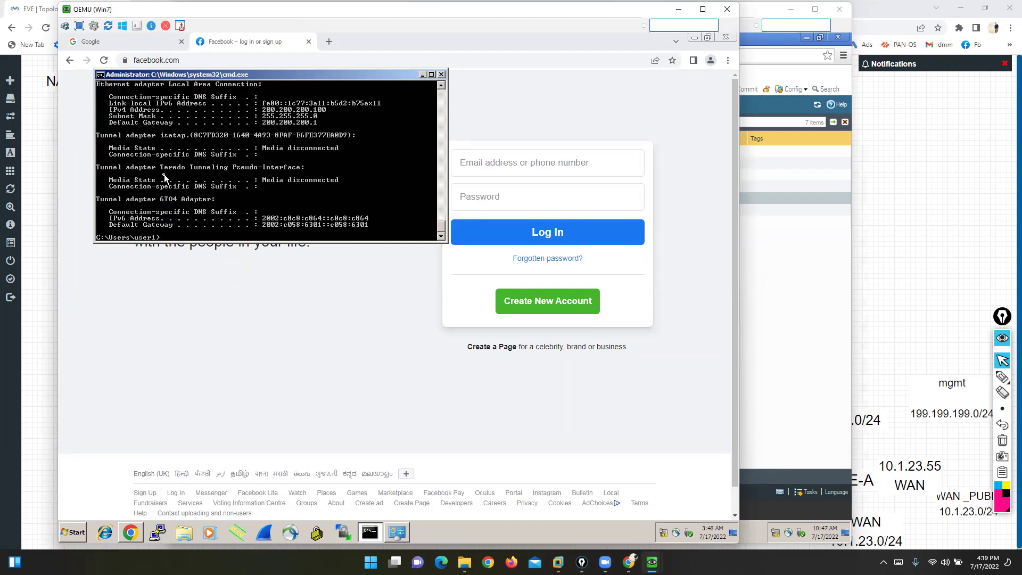
type("ncpa.cpl")
key("Return")
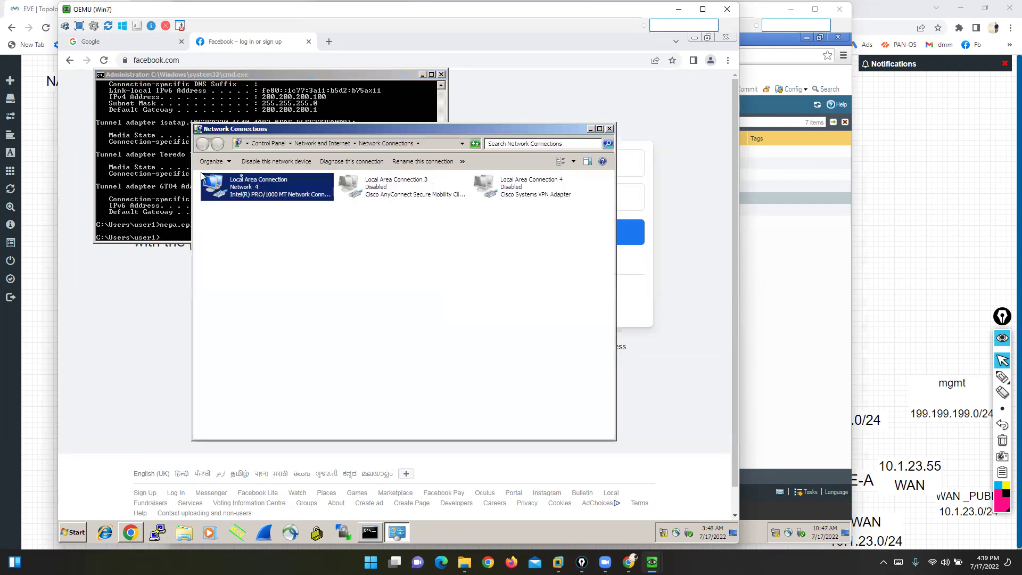
right_click(230, 190)
left_click(258, 275)
left_click(327, 298)
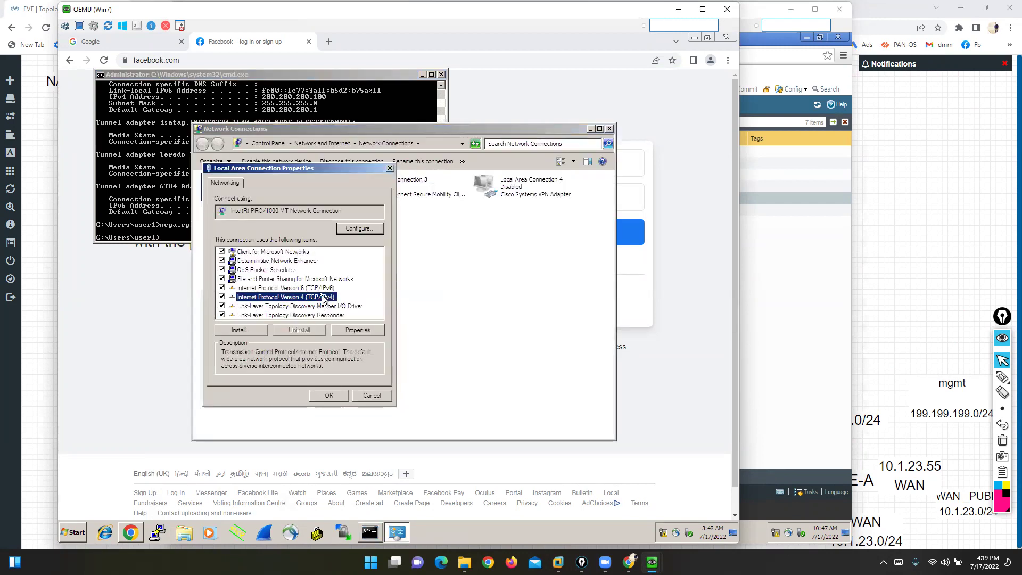
left_click(351, 330)
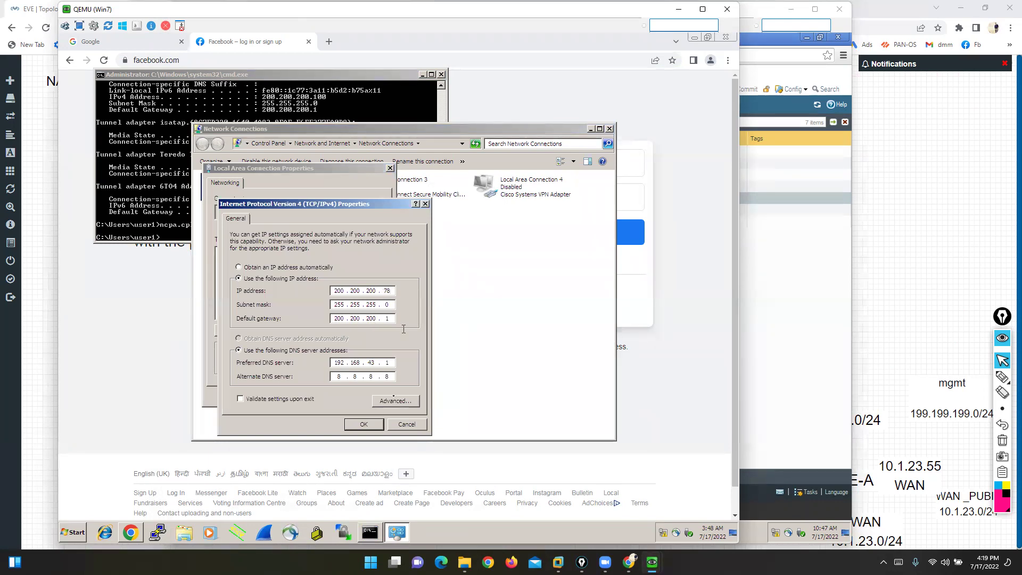
left_click(362, 424)
left_click(329, 396)
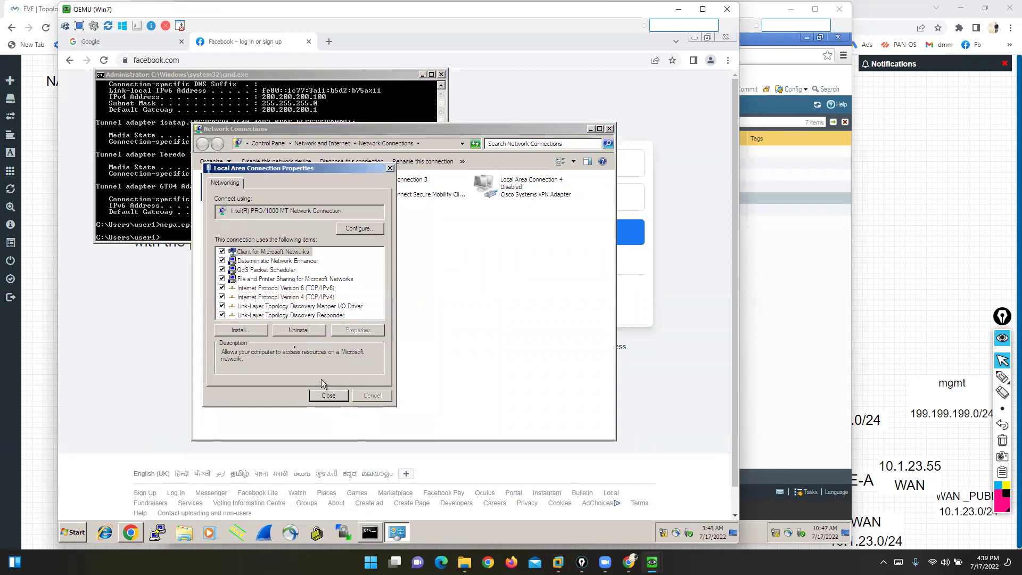
Run ipconfig to confirm address 200.200.200.78 and restart 'ping google.com -t'
left_click(155, 190)
key("Return")
key("Return")
key("Return")
type("ipconfig")
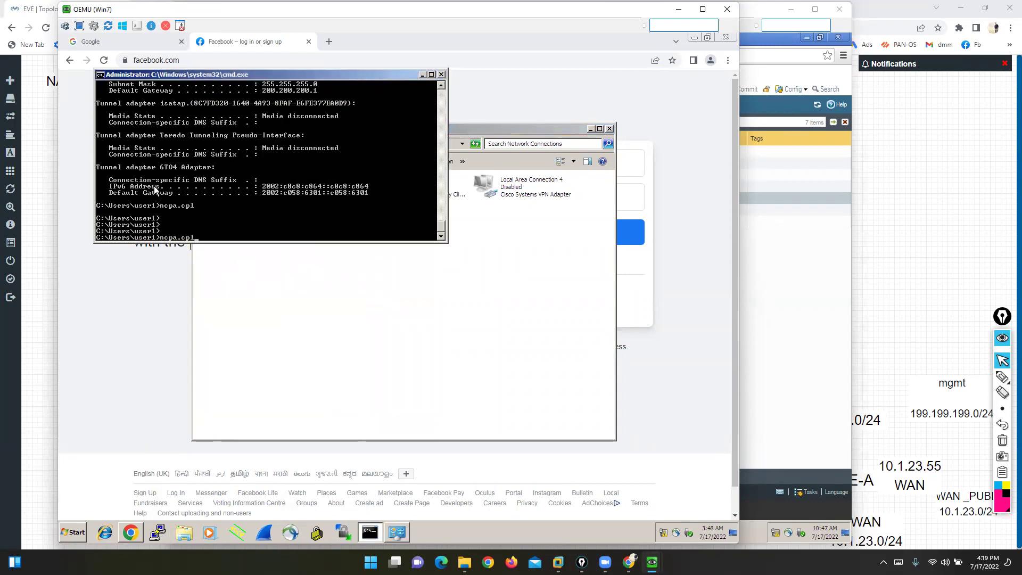
key("Return")
key("Return")
key("Return")
key("Return")
type("ipconfig")
key("Return")
key("Return")
type("ping google.com -t")
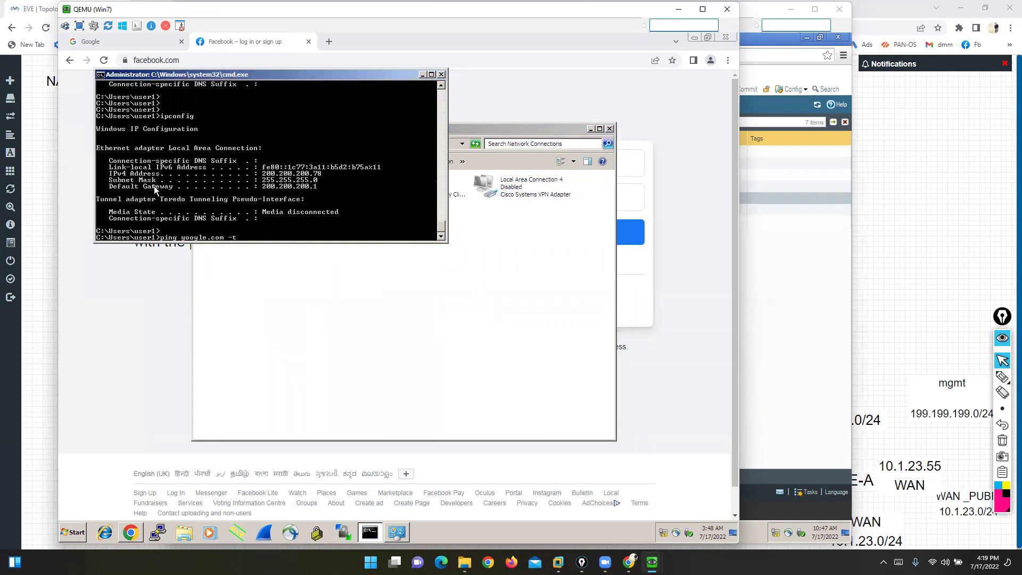
key("Return")
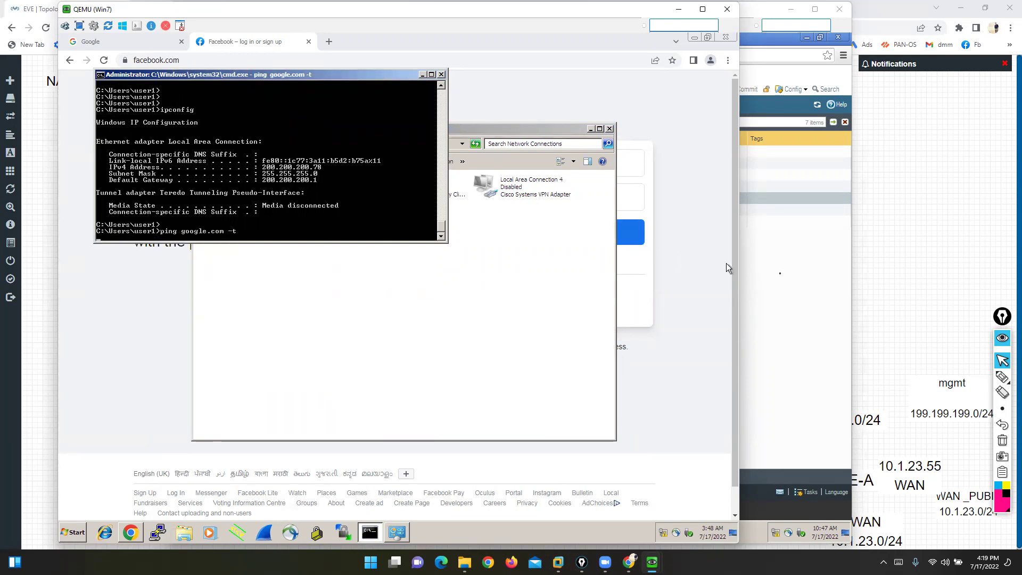
Return to the firewall's address object list and dismiss the finished commit report
left_click(773, 310)
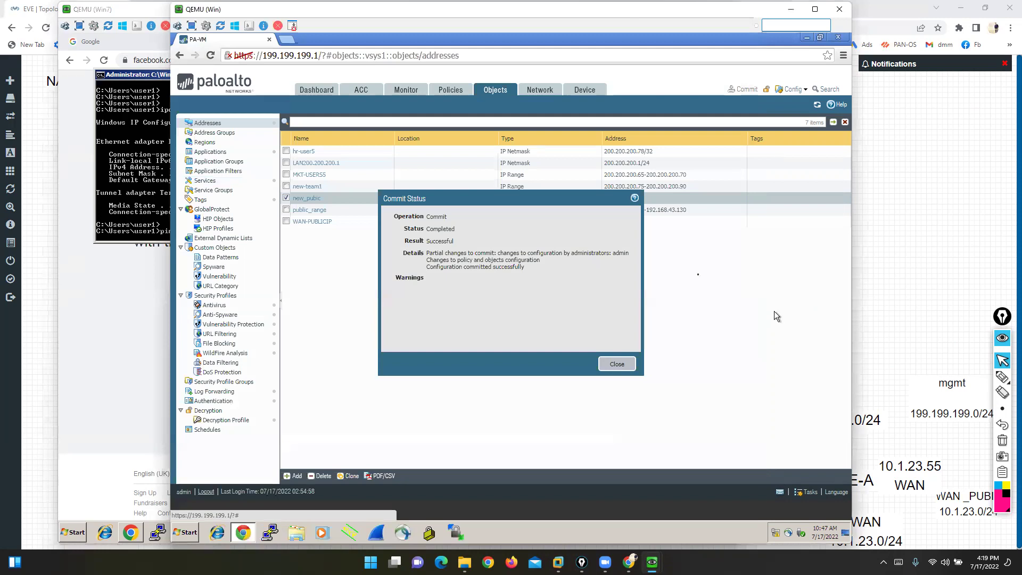
left_click(130, 165)
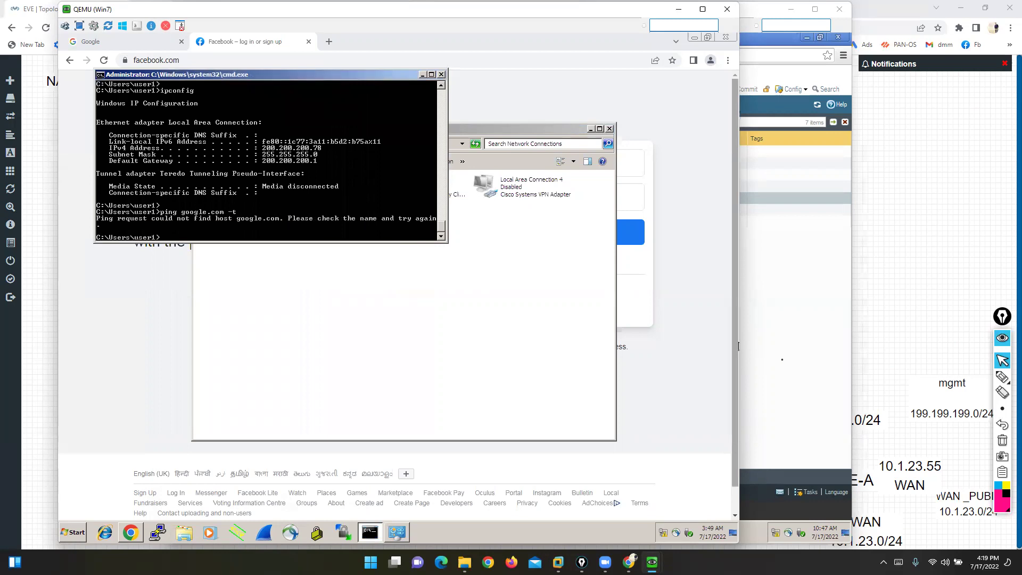
left_click(783, 360)
left_click(616, 360)
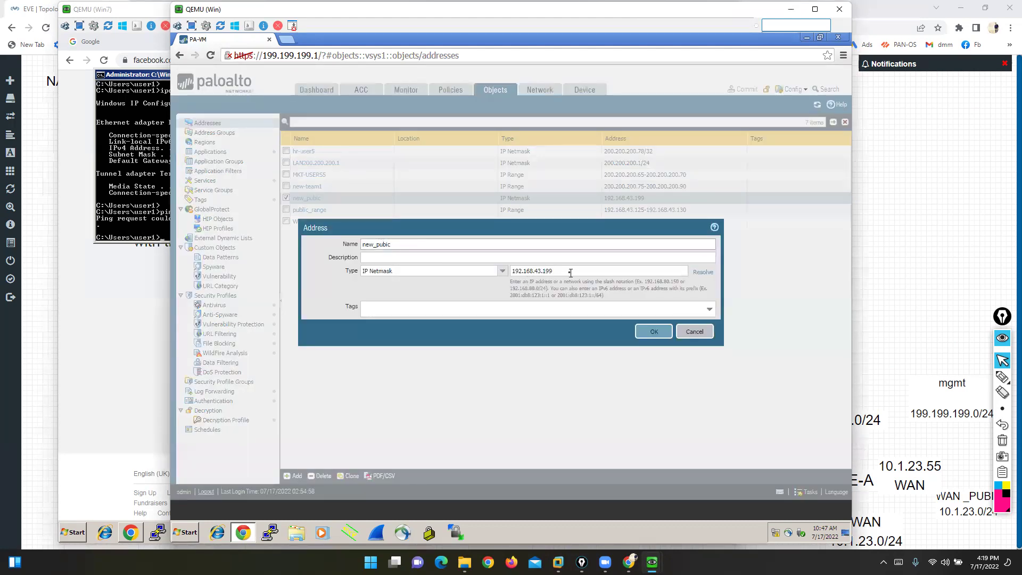
Append /32 so new_pubic reads 192.168.43.199/32, then check hr-user5 without changing it
left_click(570, 272)
type("/32")
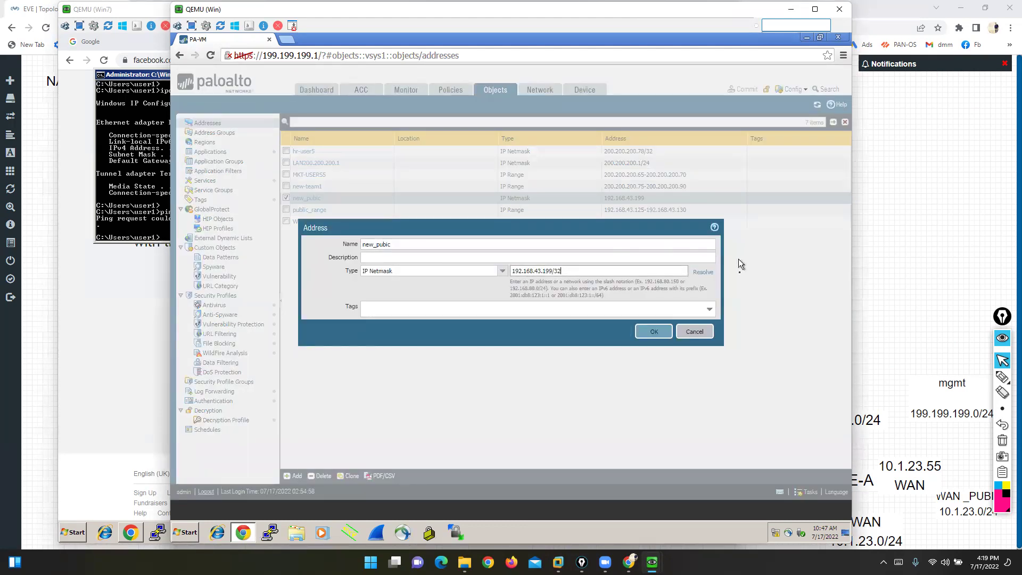
left_click(641, 335)
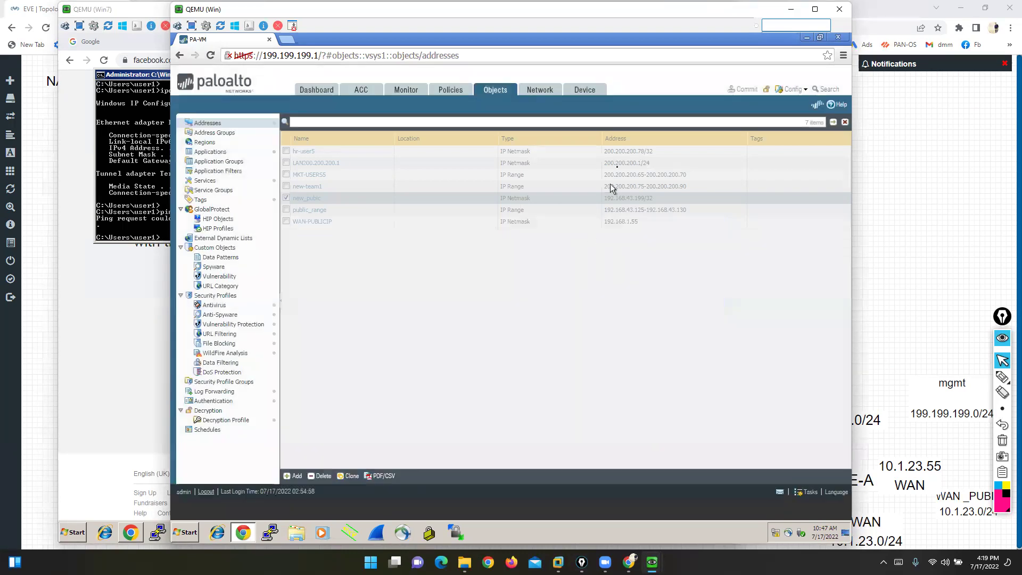
left_click(302, 151)
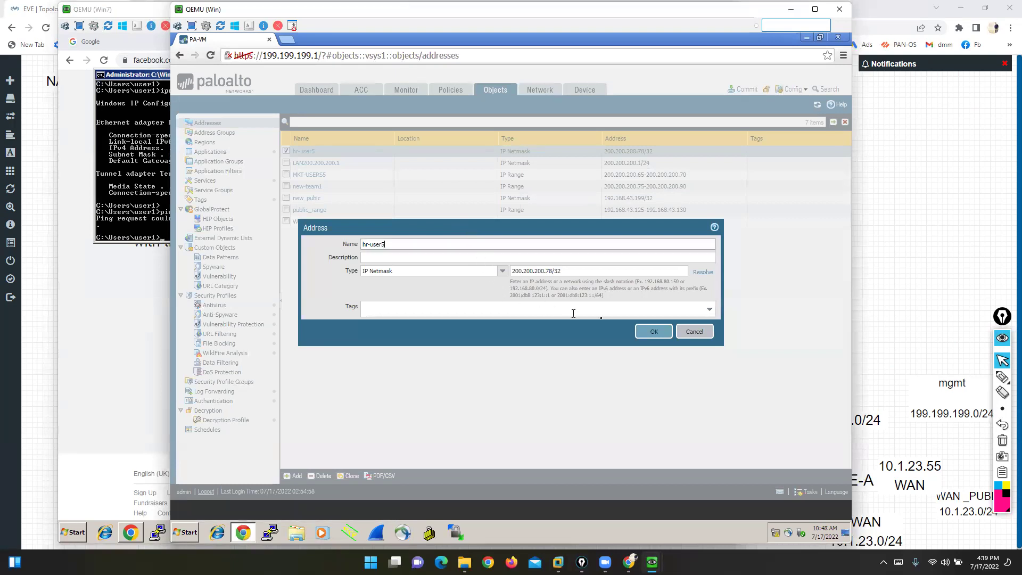
left_click(693, 332)
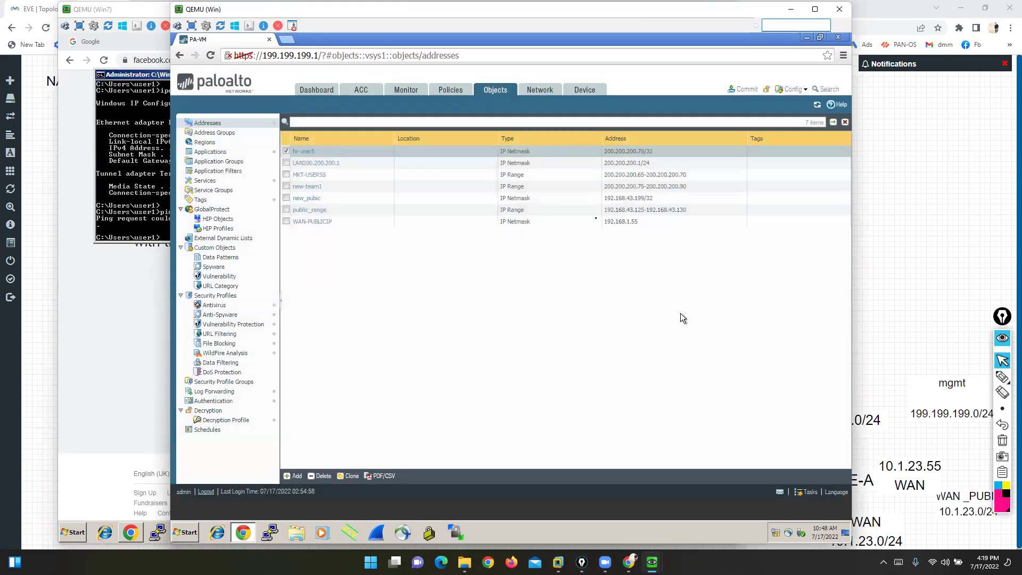
In the security rules, drag RULE2 below RULE1 so RULE1 comes first
left_click(446, 94)
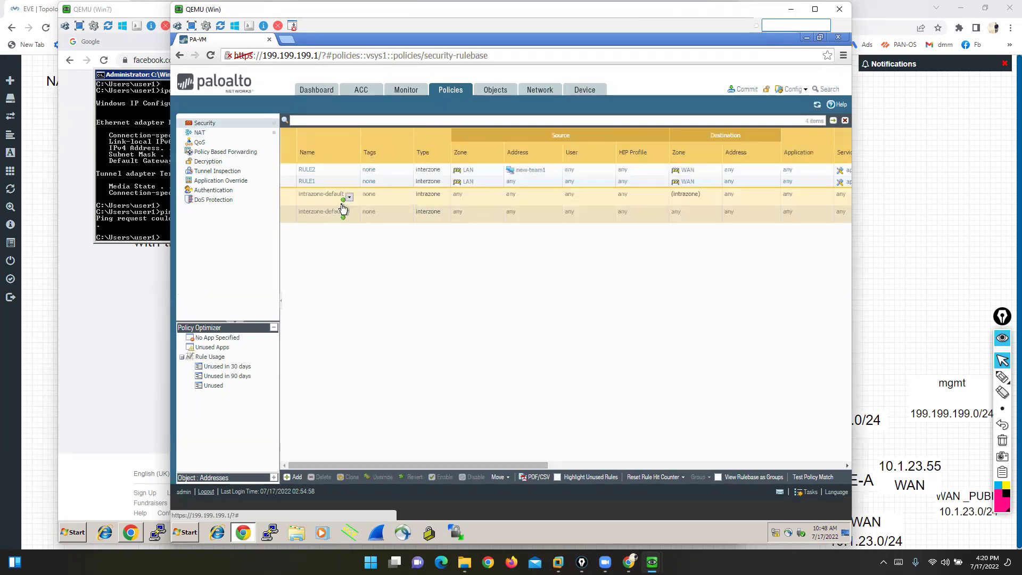
left_click(320, 168)
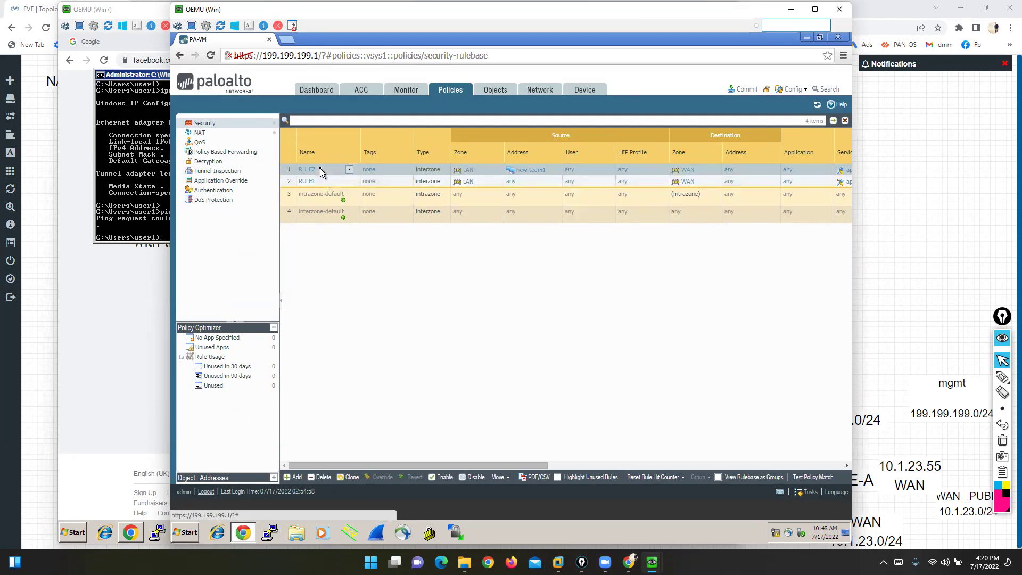
mouse_move(318, 181)
left_mouse_down()
mouse_move(320, 155)
mouse_move(319, 184)
mouse_move(322, 164)
left_mouse_up()
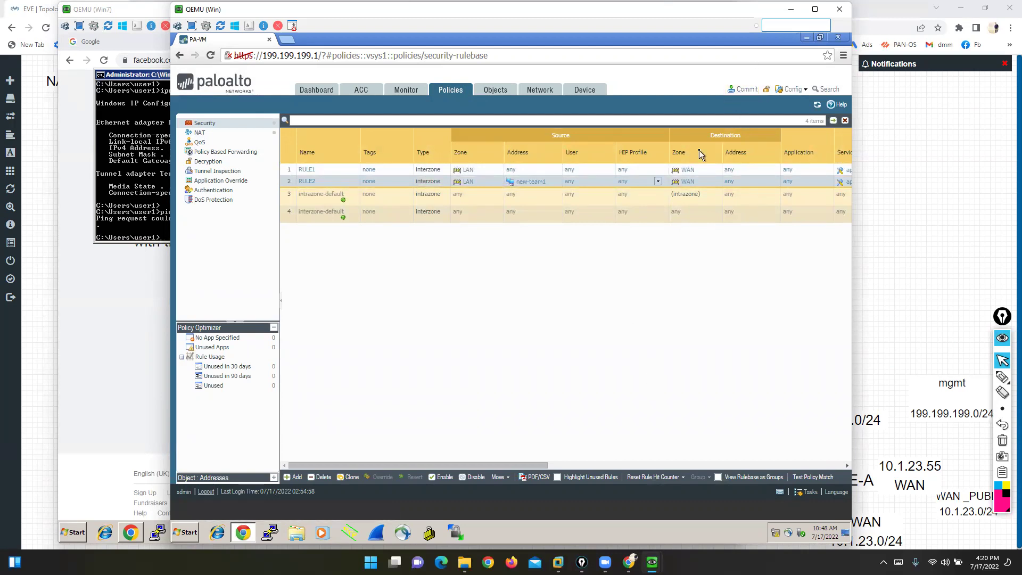
left_click(745, 89)
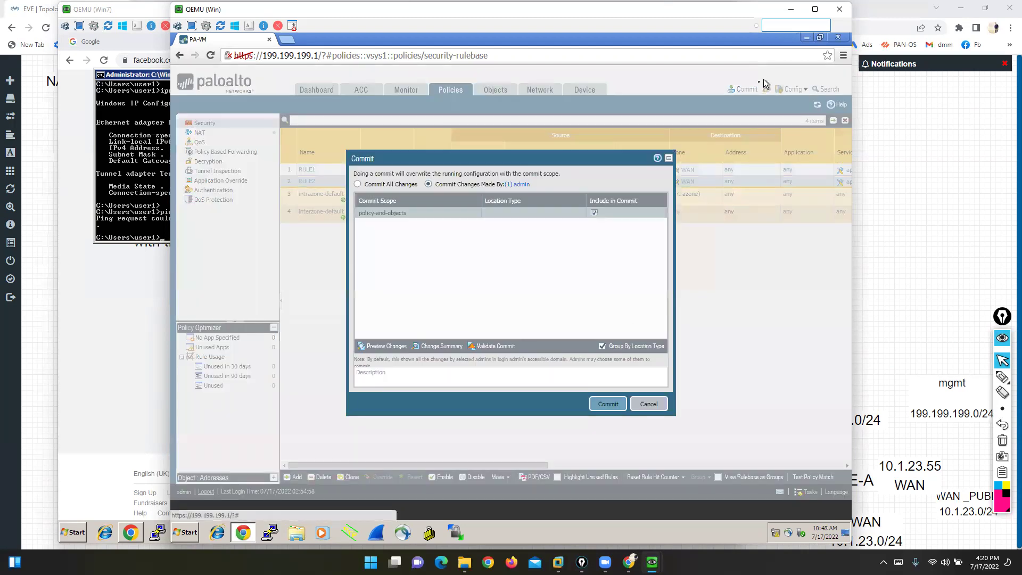
Commit the policy changes and recall the ping command on the Win7 client
left_click(608, 404)
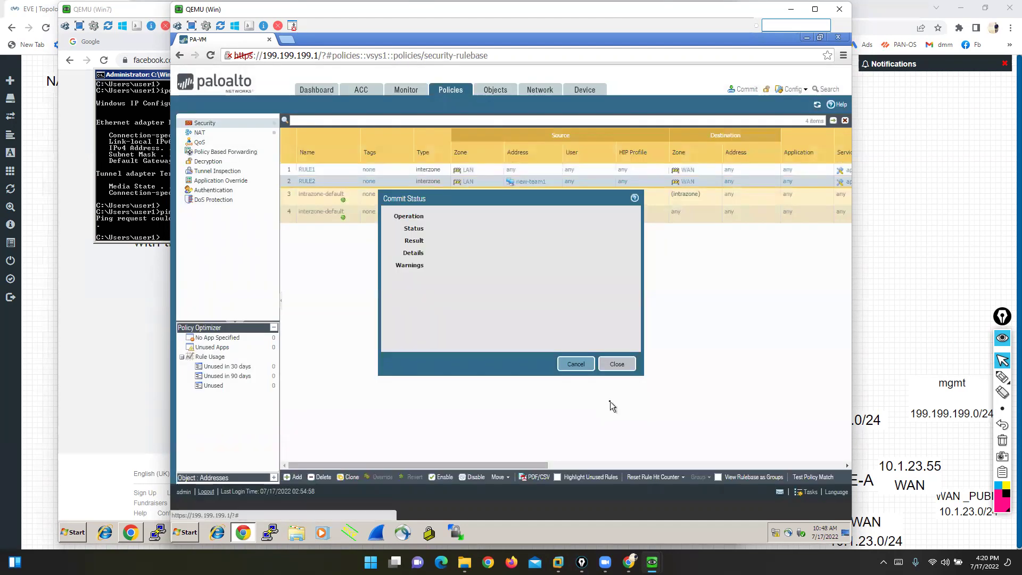
left_click(133, 176)
key("Up")
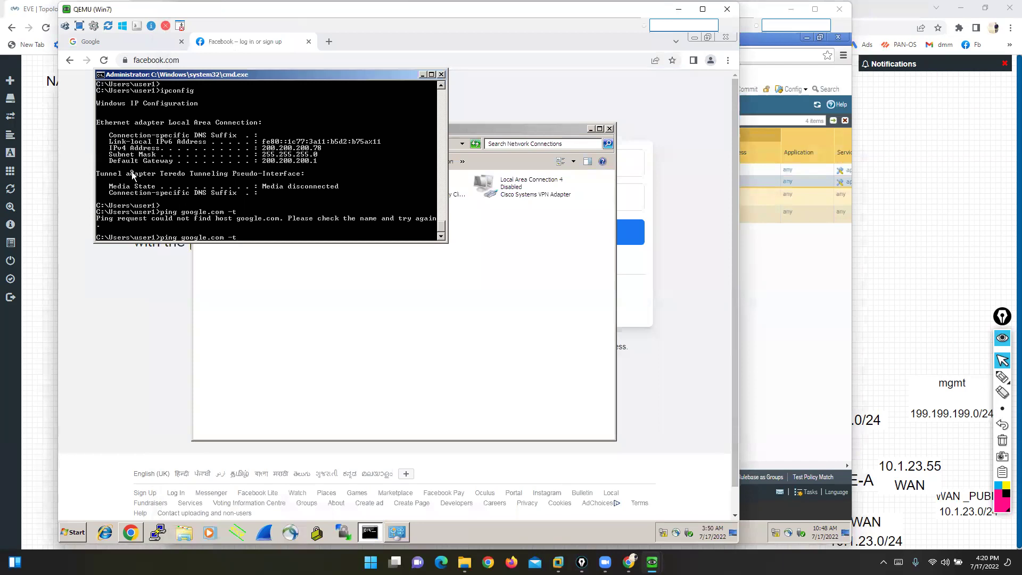
left_click(789, 333)
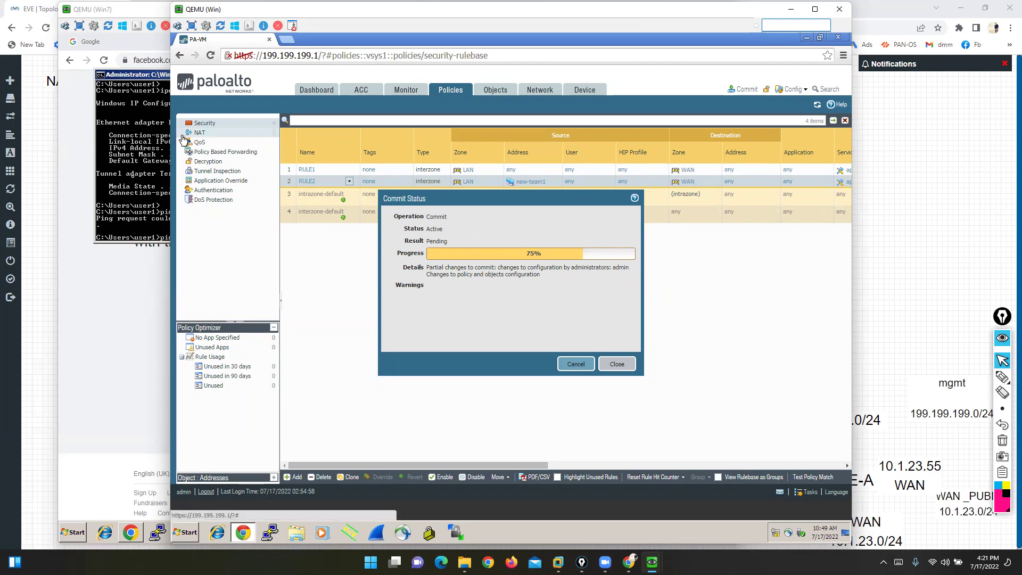
Run 'ping google.com -t', close the completed commit report, and confirm replies from 216.58.200.174
left_click(140, 180)
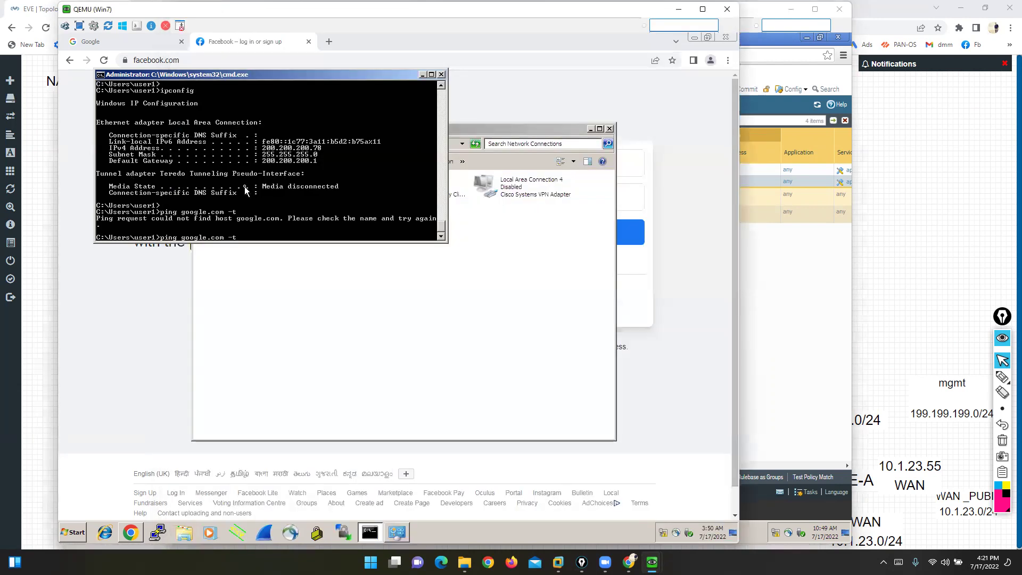
key("Return")
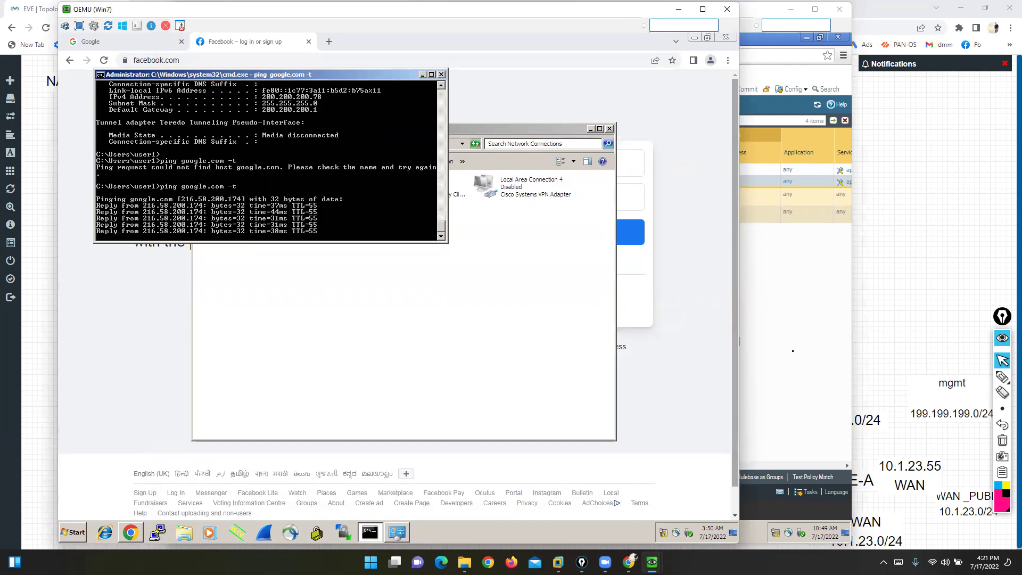
left_click(738, 340)
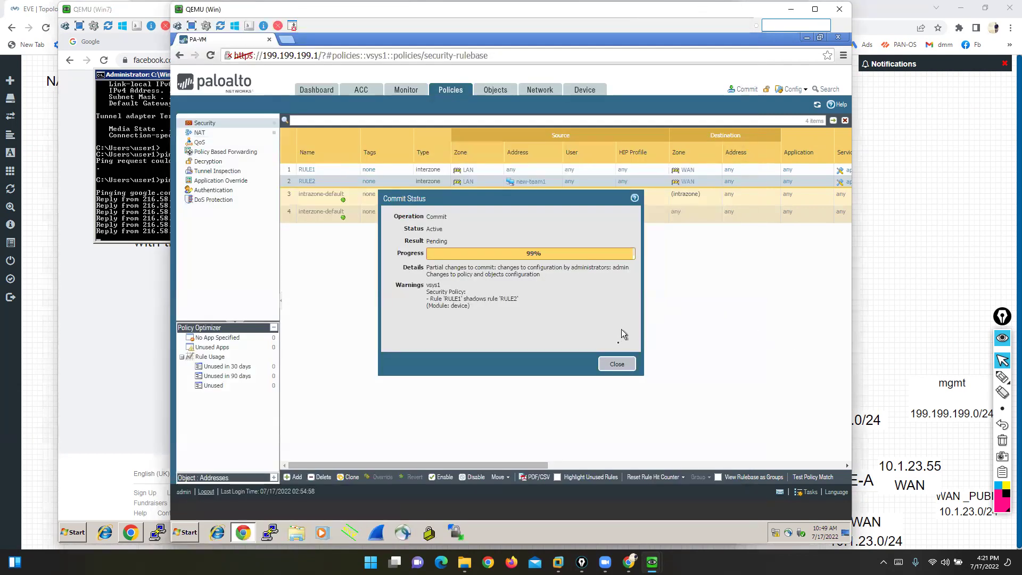
left_click(614, 364)
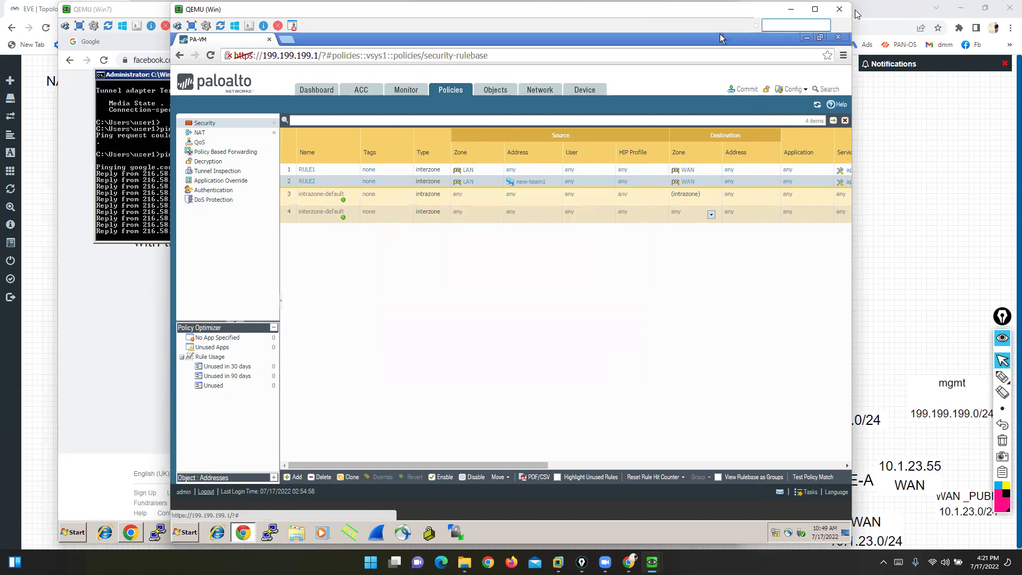
left_click(791, 9)
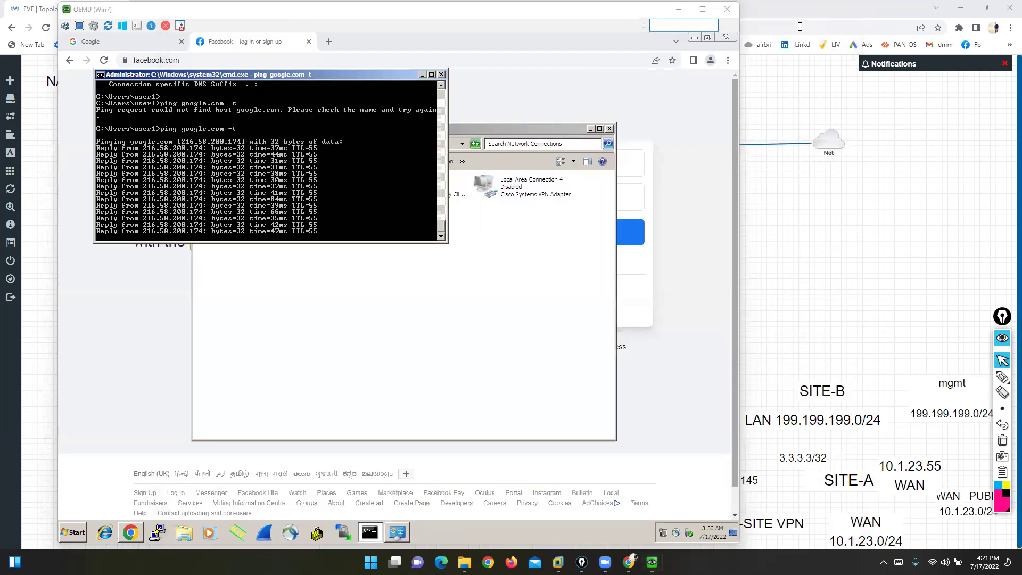
key("ctrl+c")
Close the command prompt and the Windows 7 console windows
left_click(442, 74)
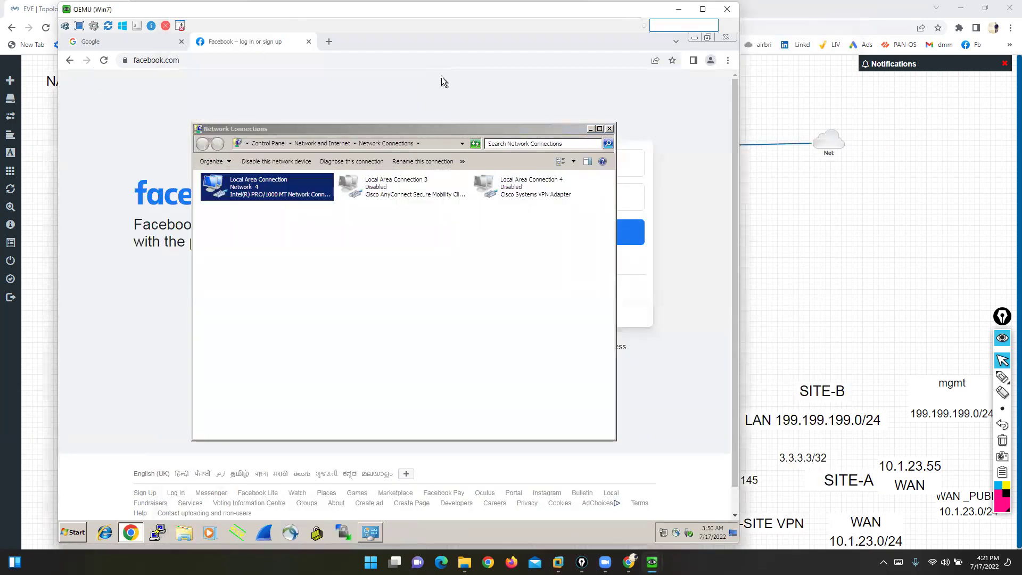
left_click(255, 42)
left_click_drag(186, 10, 221, 73)
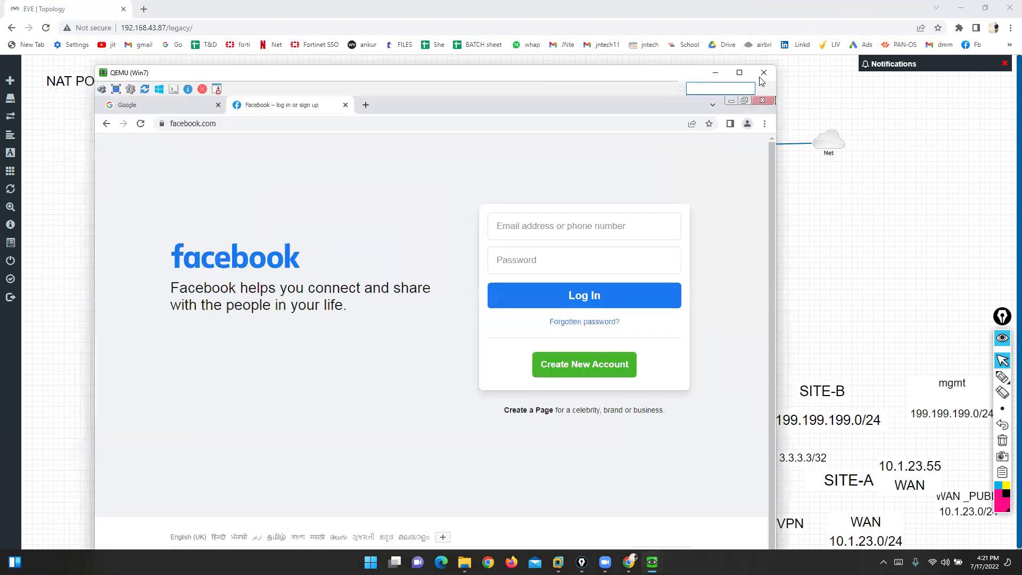
left_click(765, 77)
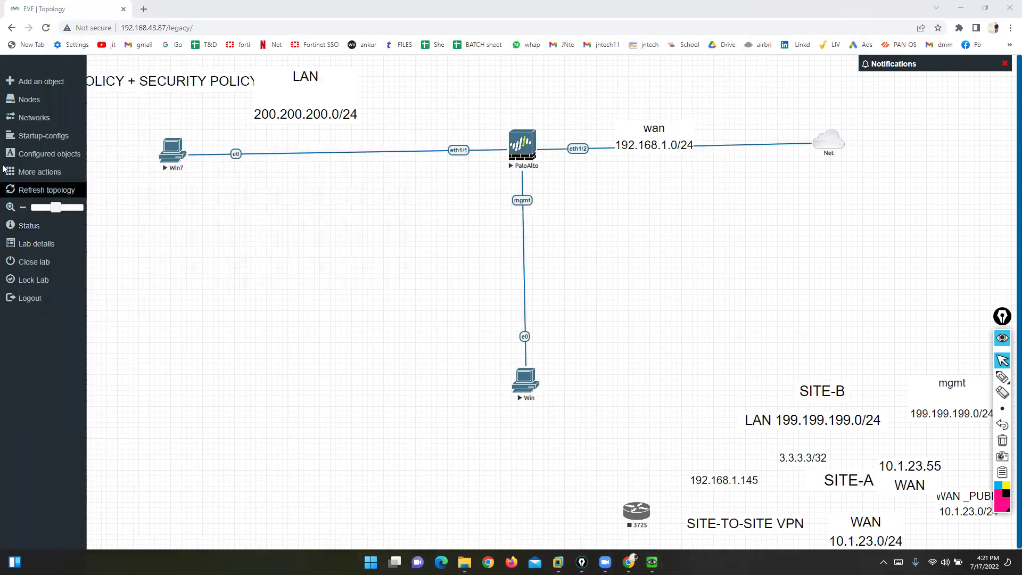
Stop all nodes in the EVE-NG lab and close the browser
left_click(35, 173)
left_click(53, 199)
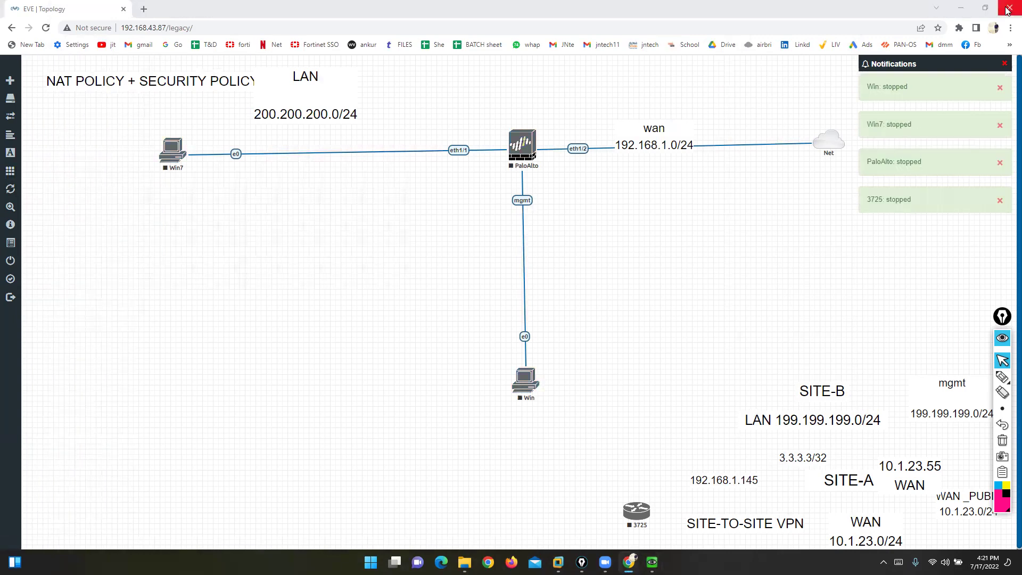
left_click(1000, 6)
Close the VNC viewer and check the host's Wi-Fi network list
left_click(859, 227)
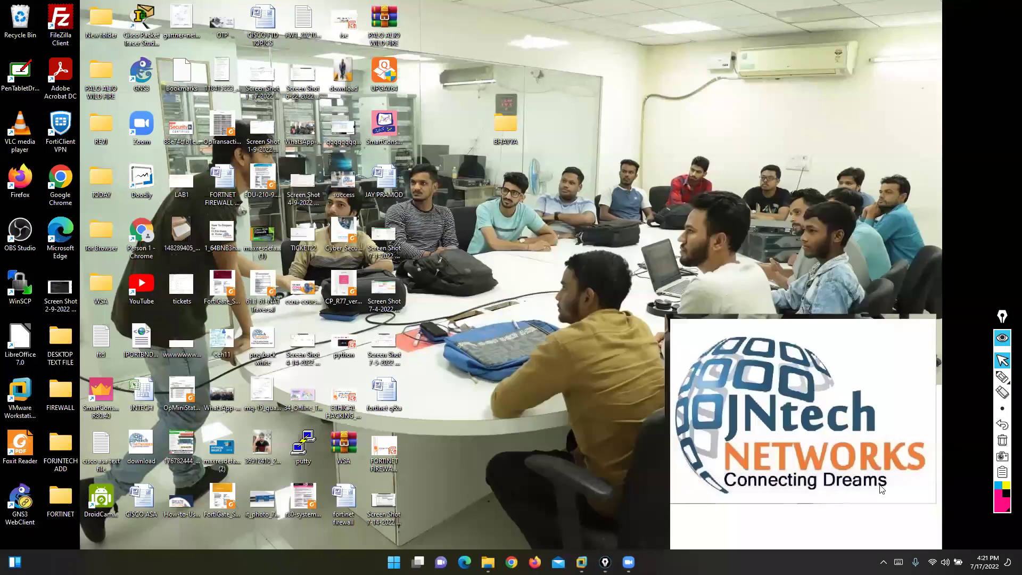
left_click(944, 562)
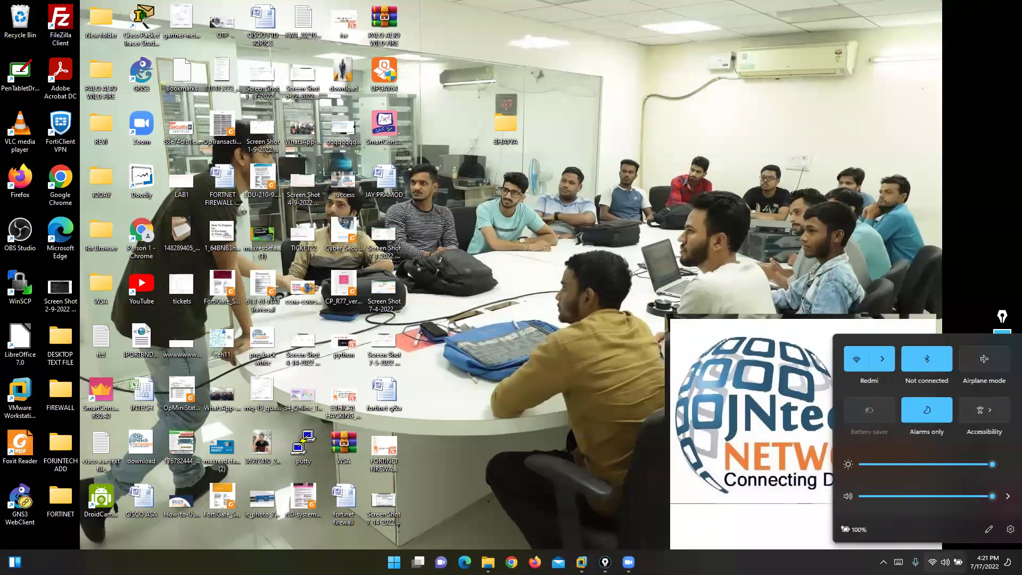
left_click(875, 368)
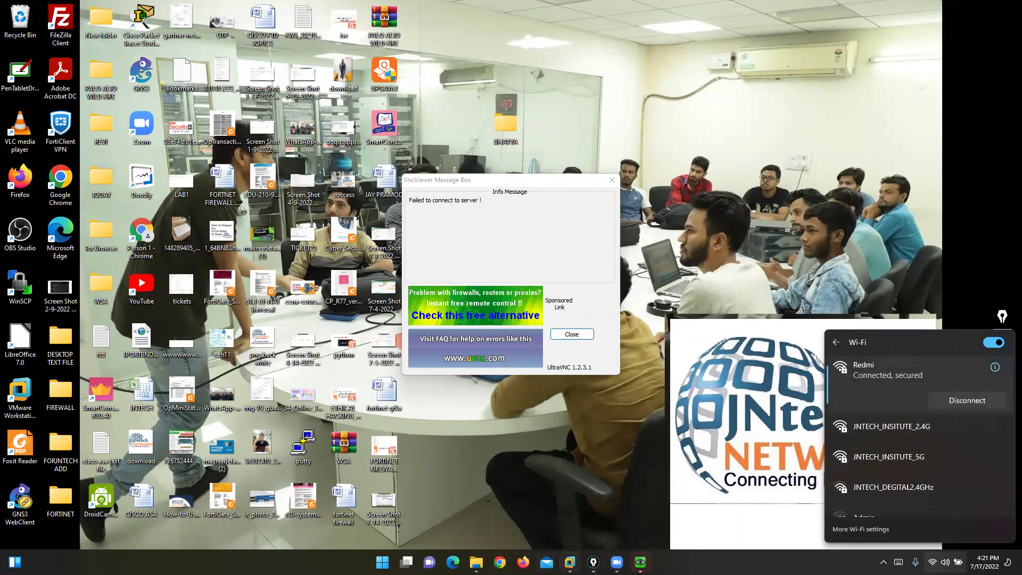
Shut down the FTD LAB SETUP EVE-NG virtual machine in VMware Workstation
left_click(570, 561)
left_click(631, 484)
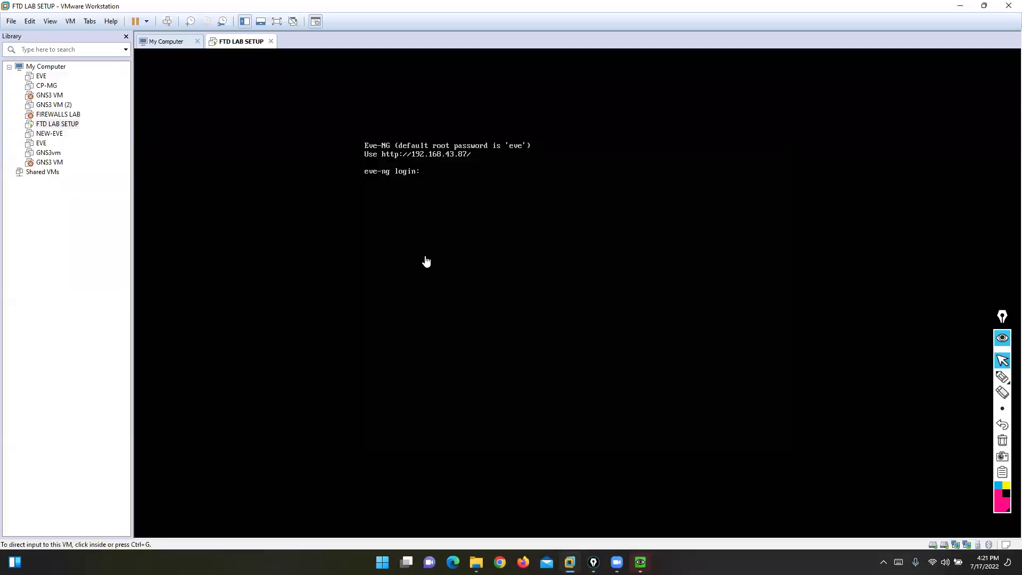
right_click(233, 47)
mouse_move(292, 70)
left_click(372, 78)
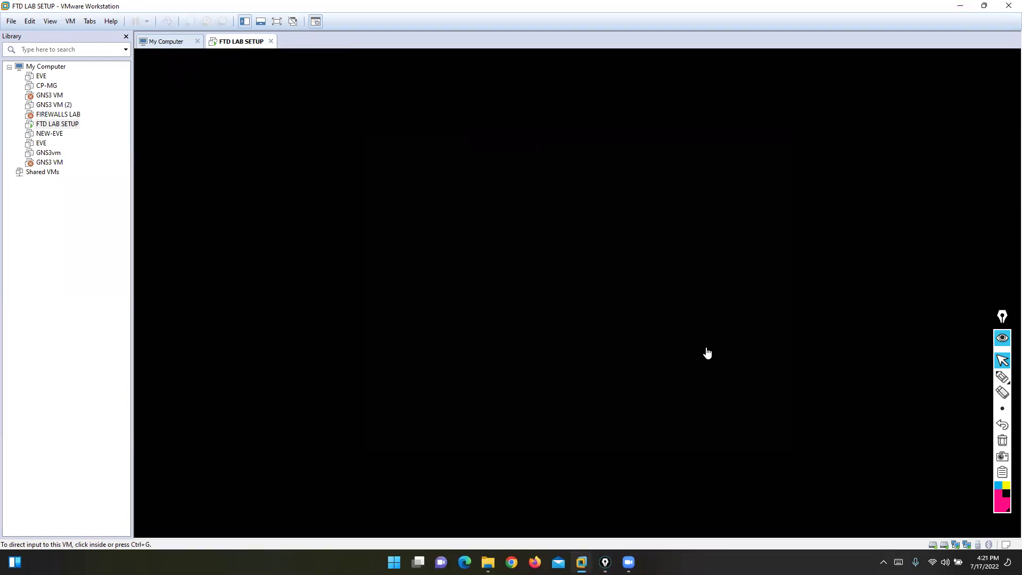
Browse the Wi-Fi networks, then turn the host's Wi-Fi off and back on
left_click(945, 562)
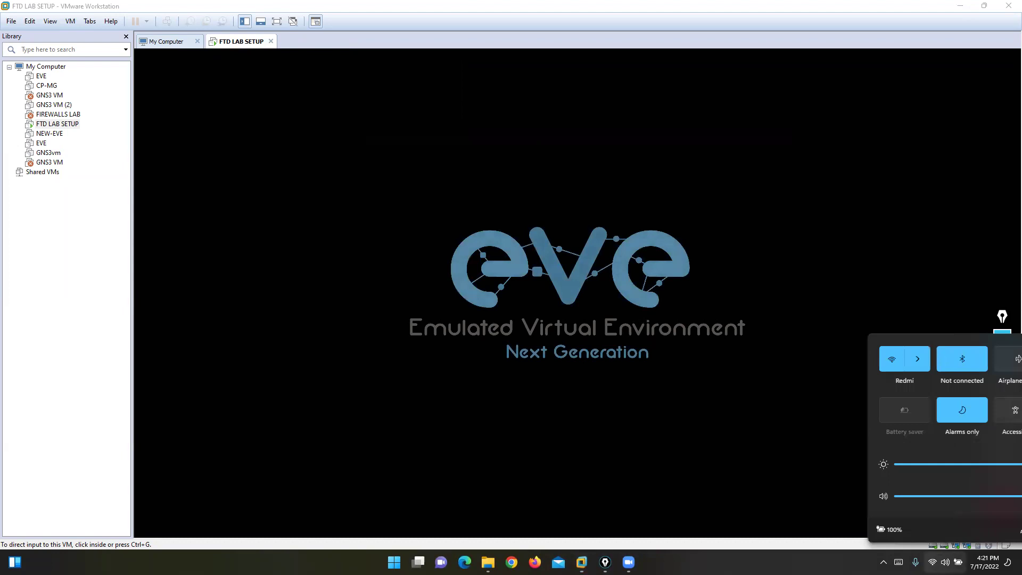
left_click(880, 360)
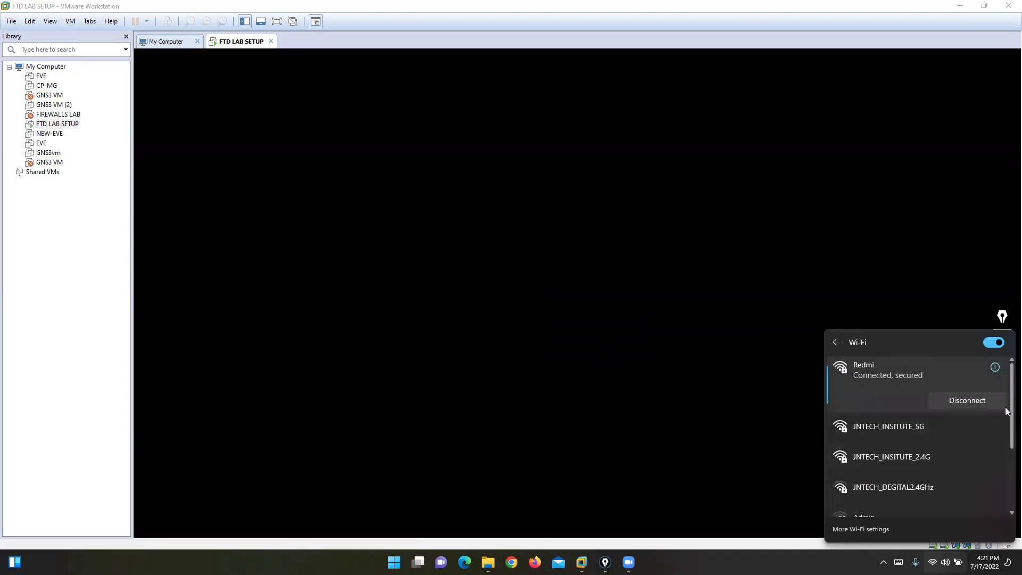
scroll(1005, 406, "down", 2)
scroll(1005, 427, "down", 1)
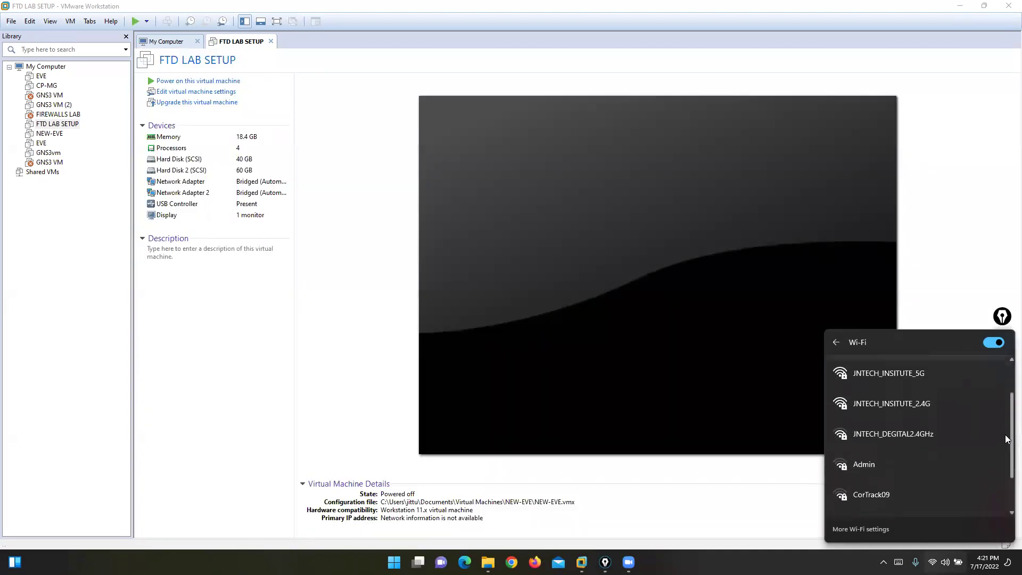
scroll(1004, 435, "up", 3)
scroll(1004, 450, "down", 4)
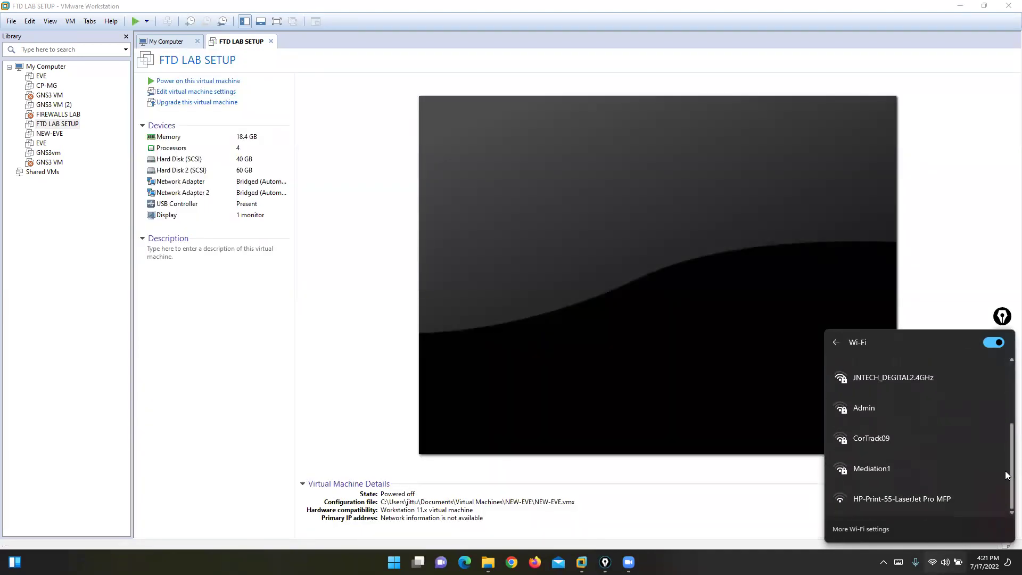
scroll(1000, 441, "up", 4)
scroll(996, 412, "up", 1)
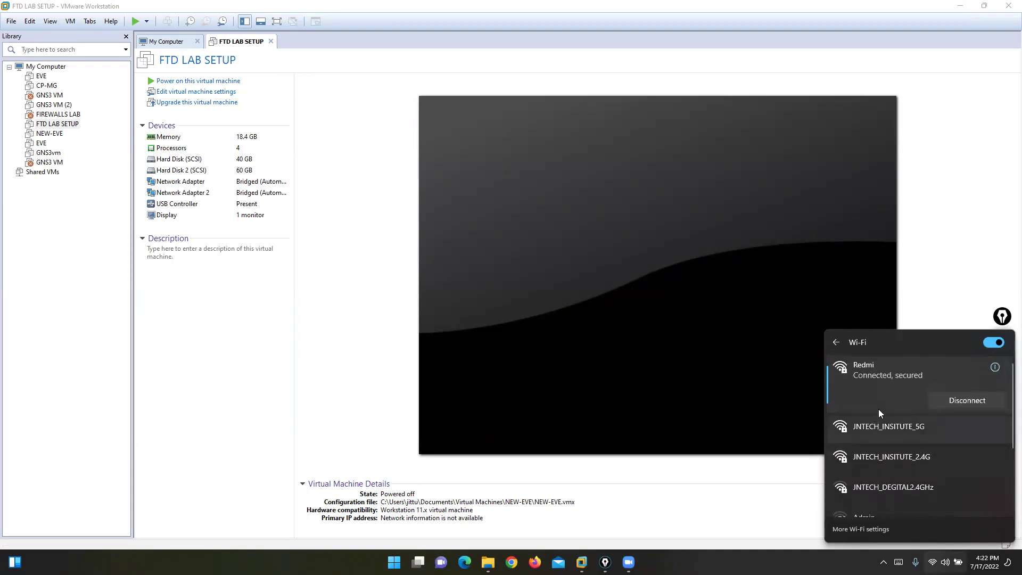
left_click(990, 345)
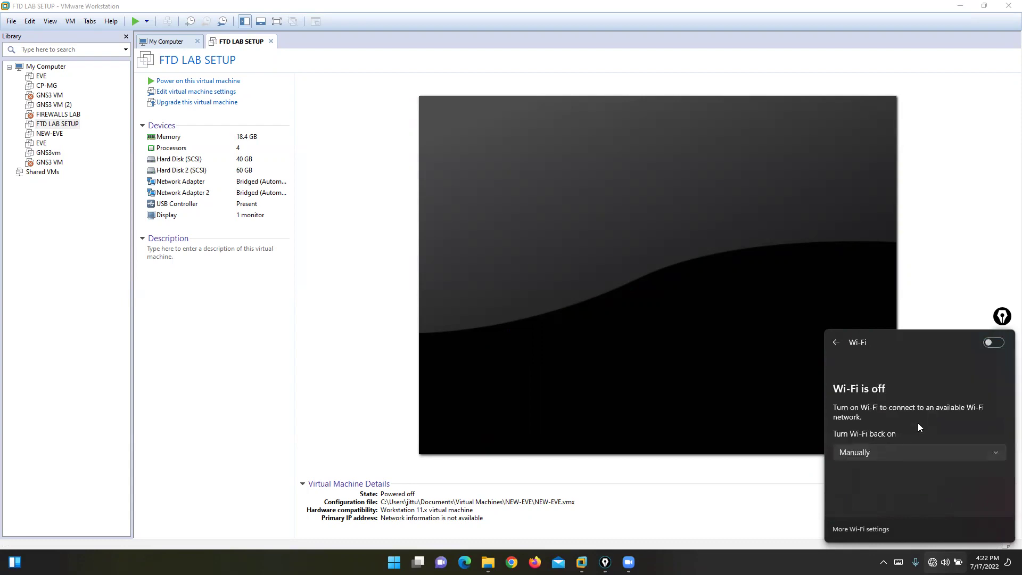
left_click(999, 342)
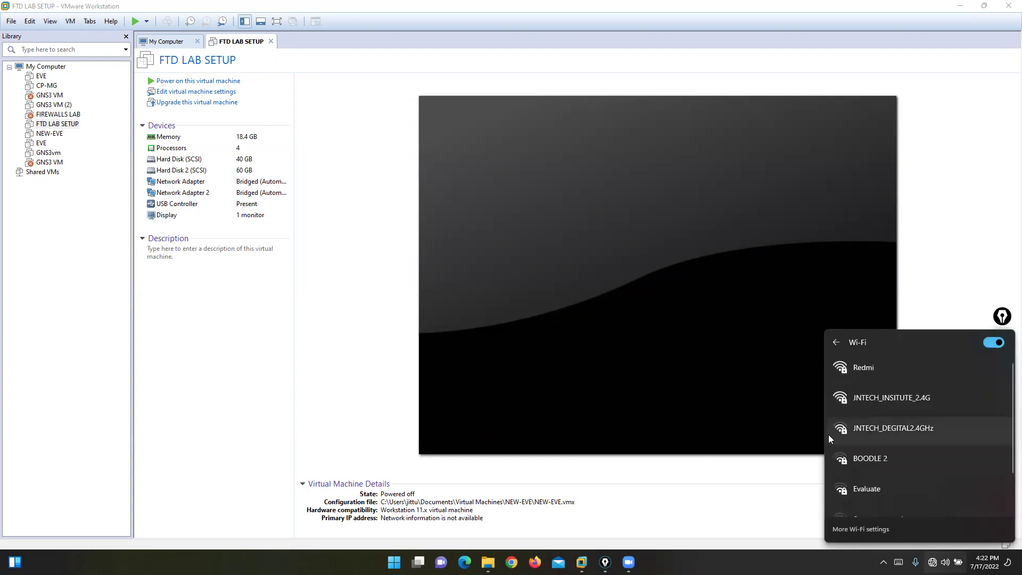
Connect the host to the JNTECH_INSITUTE_2.4G Wi-Fi network
left_click(883, 397)
left_click(960, 477)
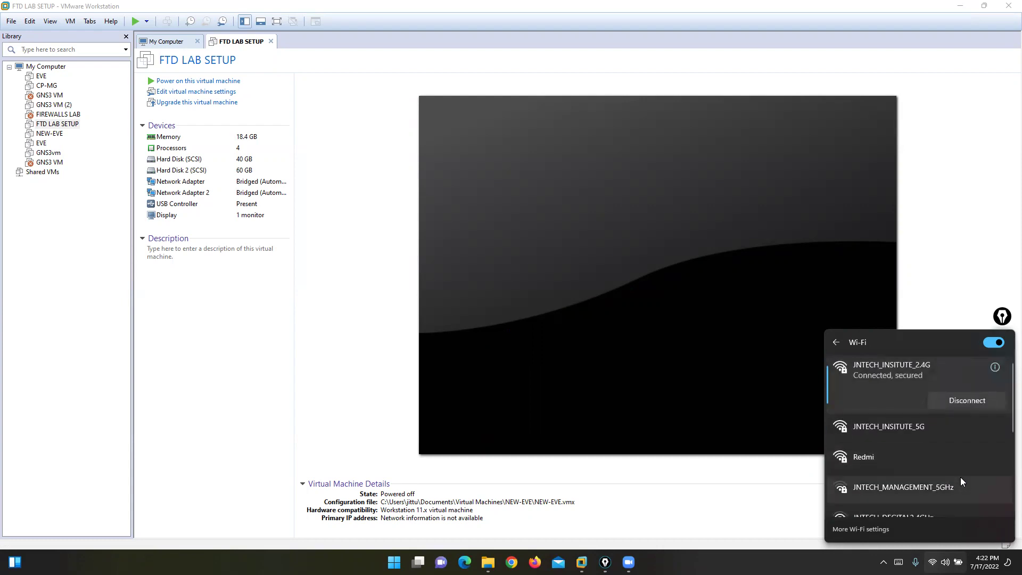
left_click(828, 167)
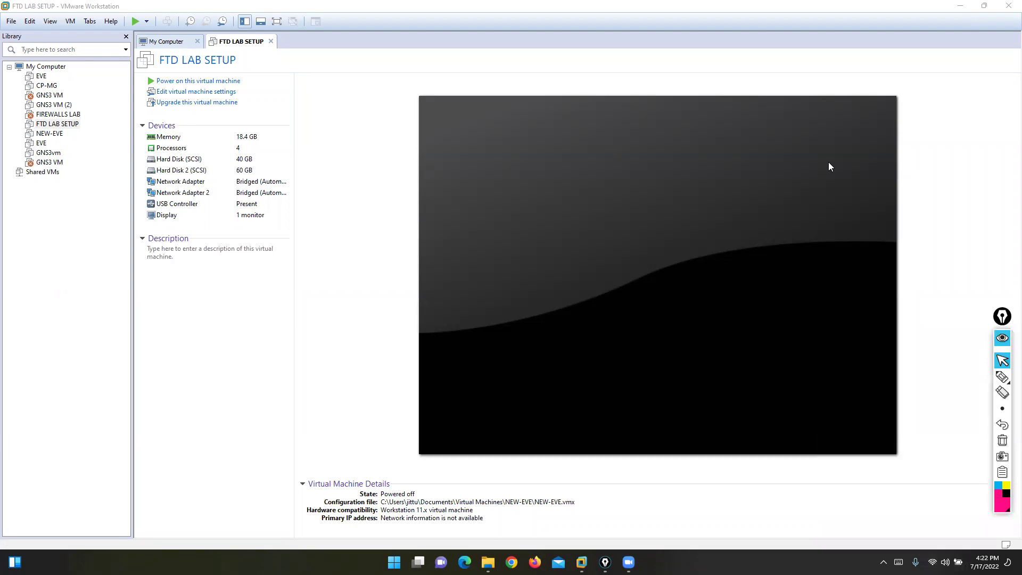
Recheck the Wi-Fi network list to confirm the connection, then close it
key("super+a")
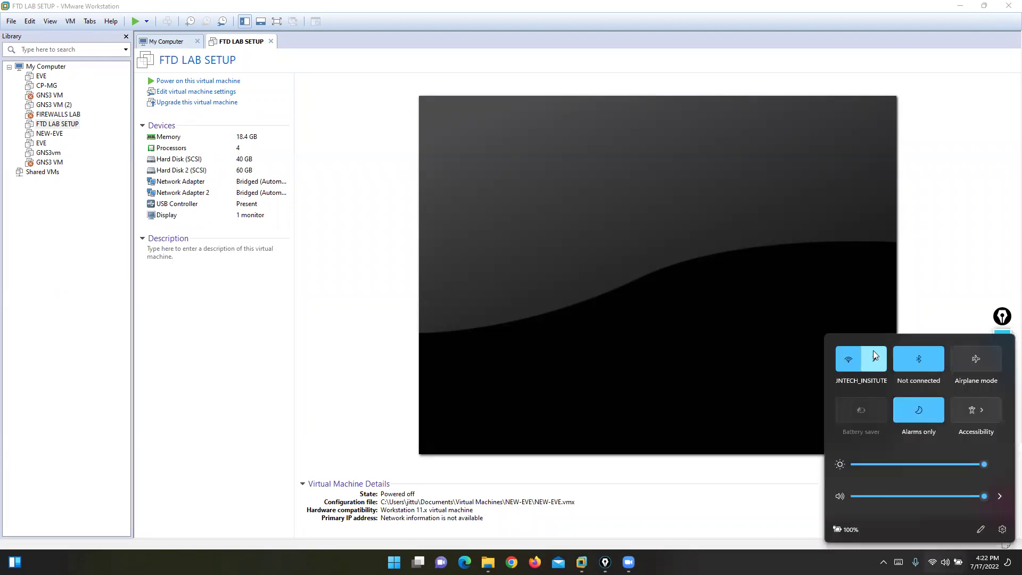
left_click(872, 356)
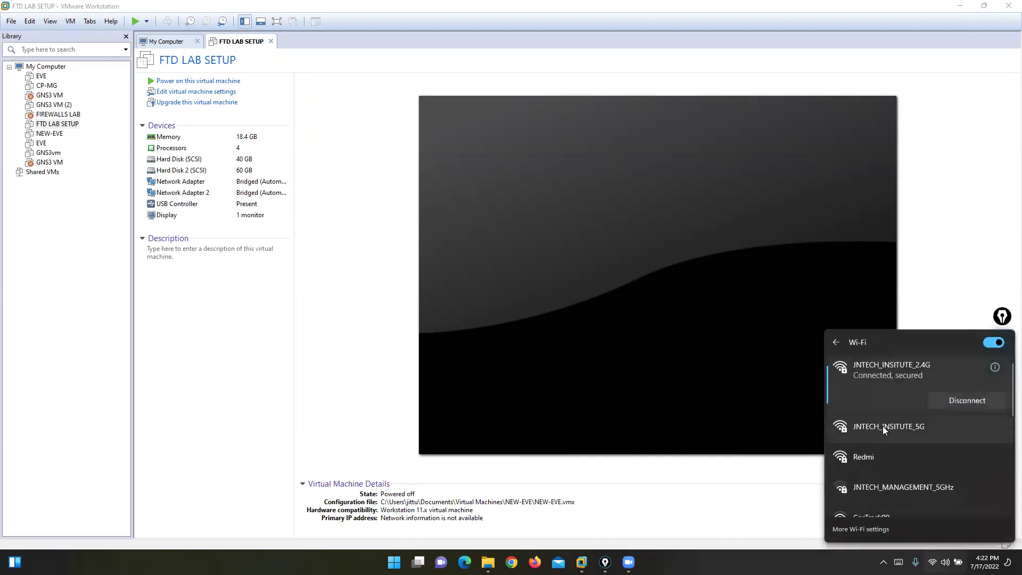
scroll(878, 426, "down", 1)
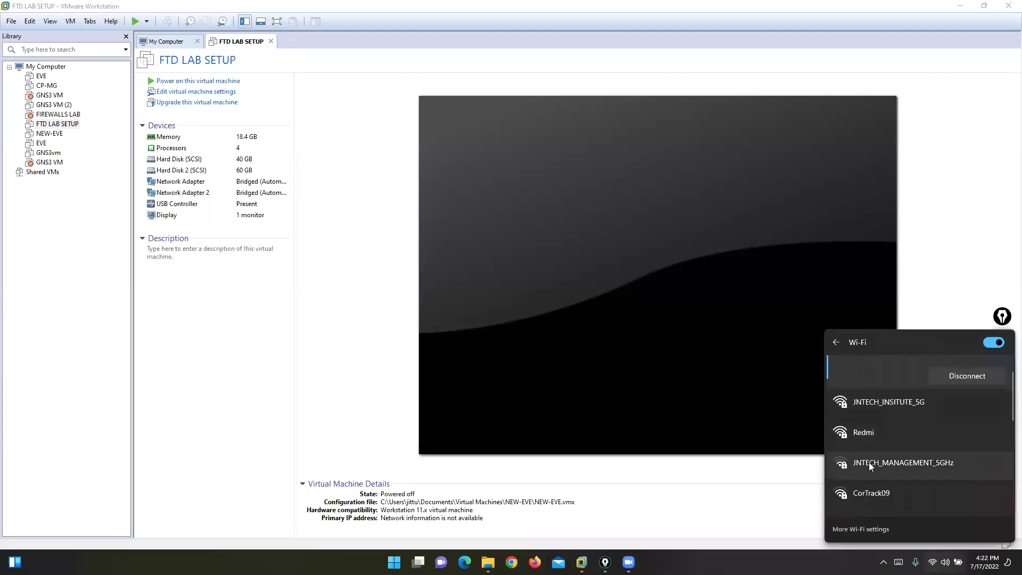
scroll(871, 439, "up", 1)
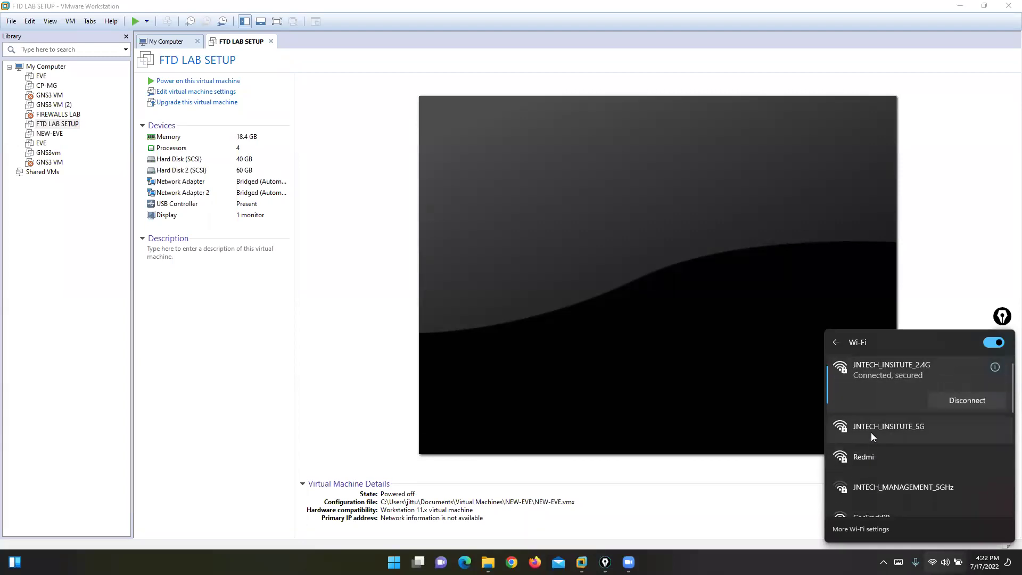
left_click(522, 87)
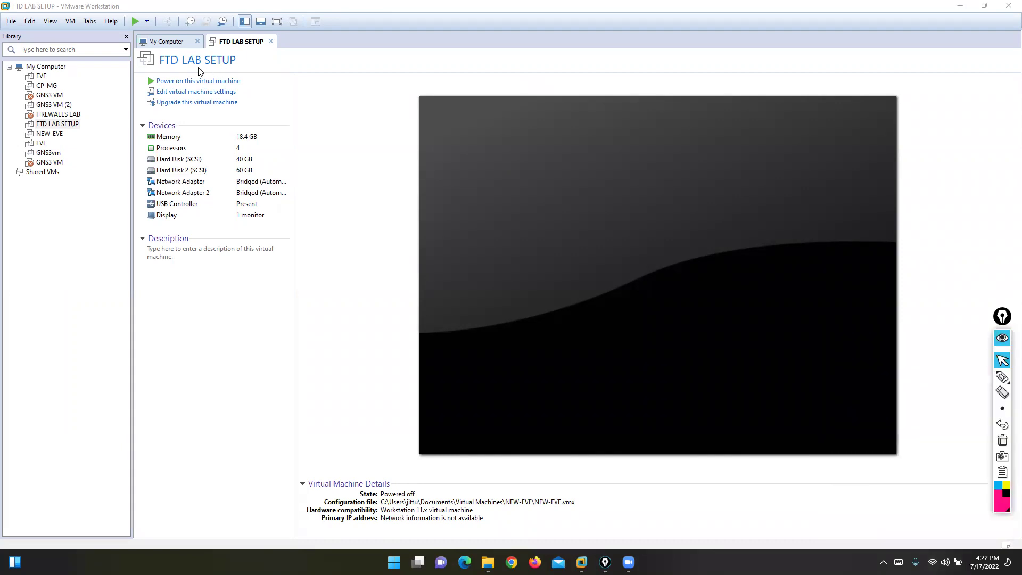
Power on FTD LAB SETUP to its EVE-NG login, then enter 192.168.1.15 in Chrome
left_click(192, 81)
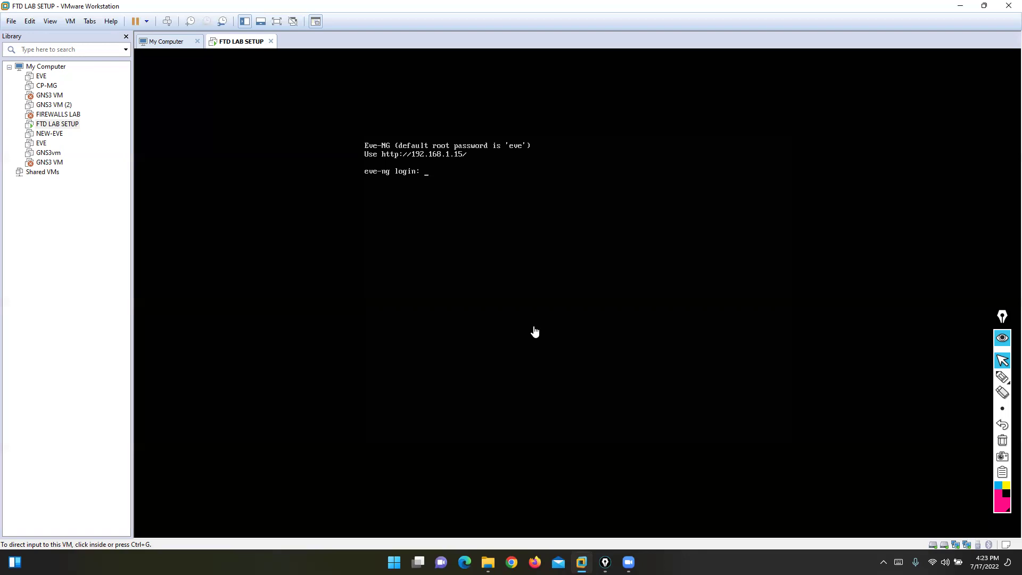
left_click(510, 561)
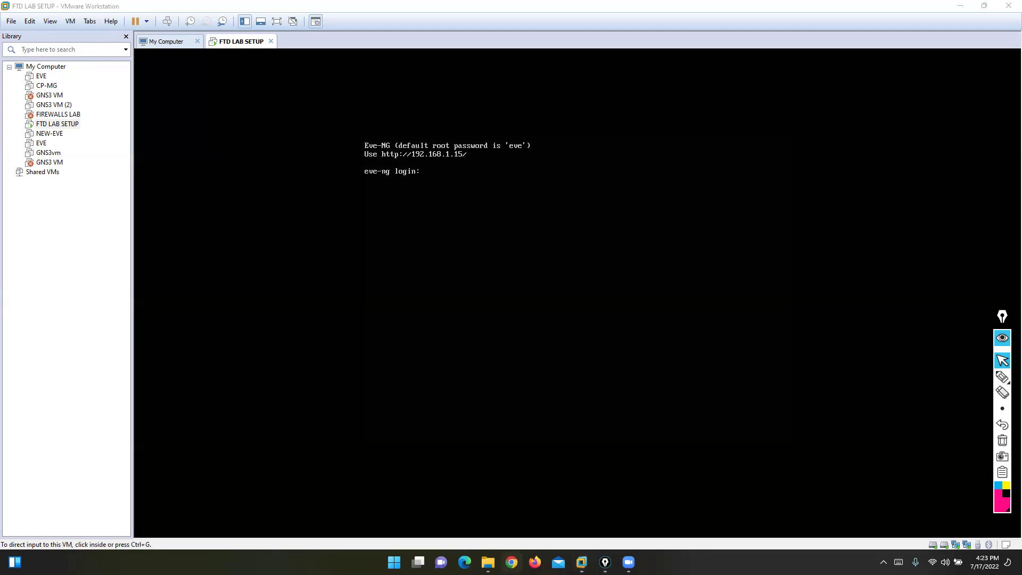
type("192.1")
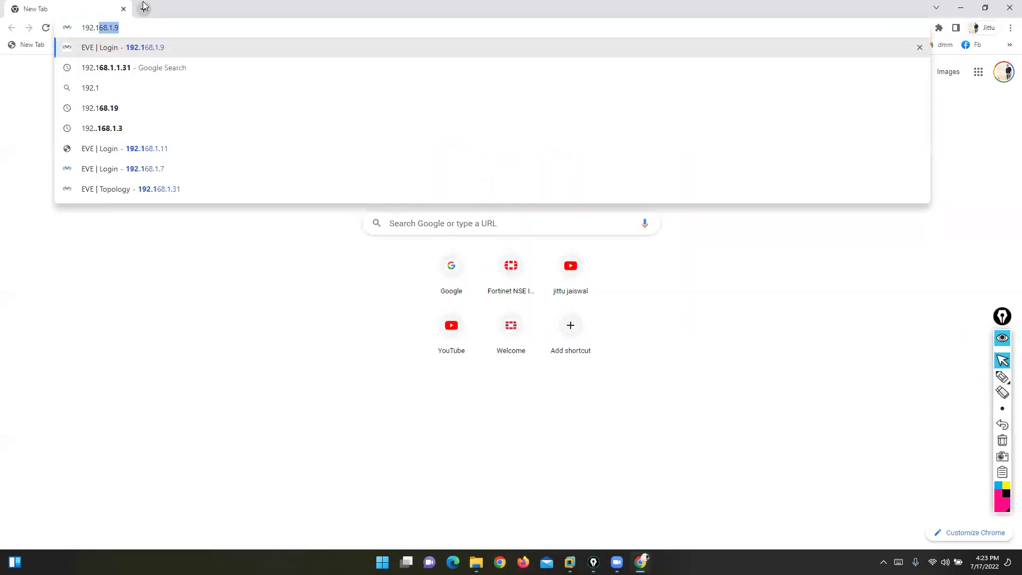
type("68.1.15")
Load 192.168.1.15 and sign in to EVE-NG with the admin account
key("Return")
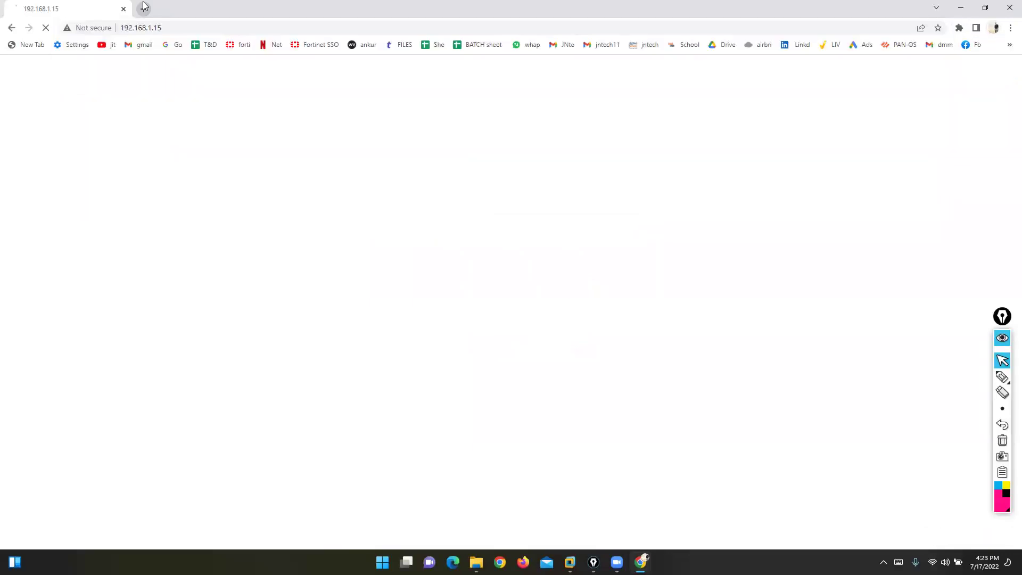
type("admin")
key("Tab")
type("eve")
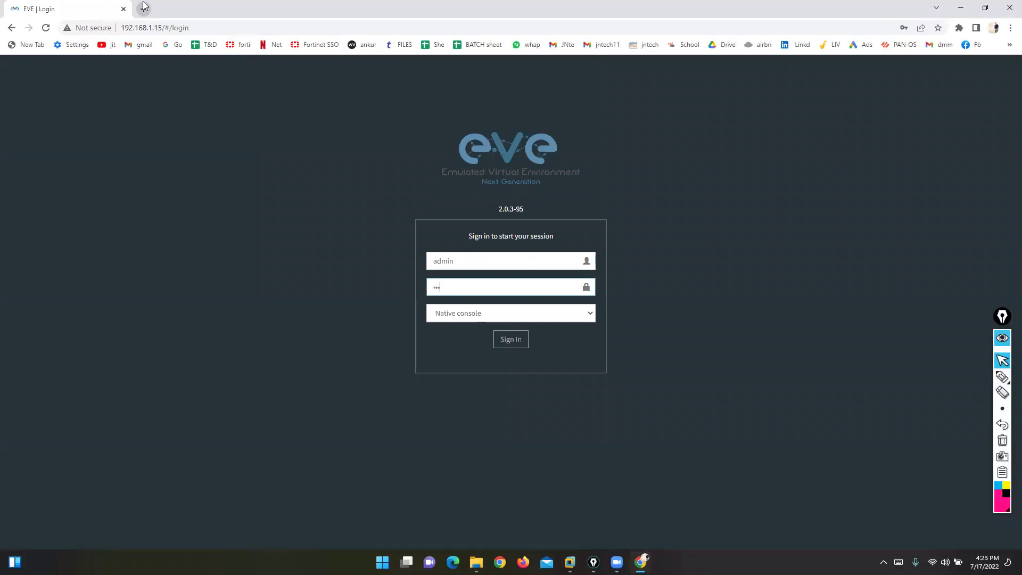
key("Return")
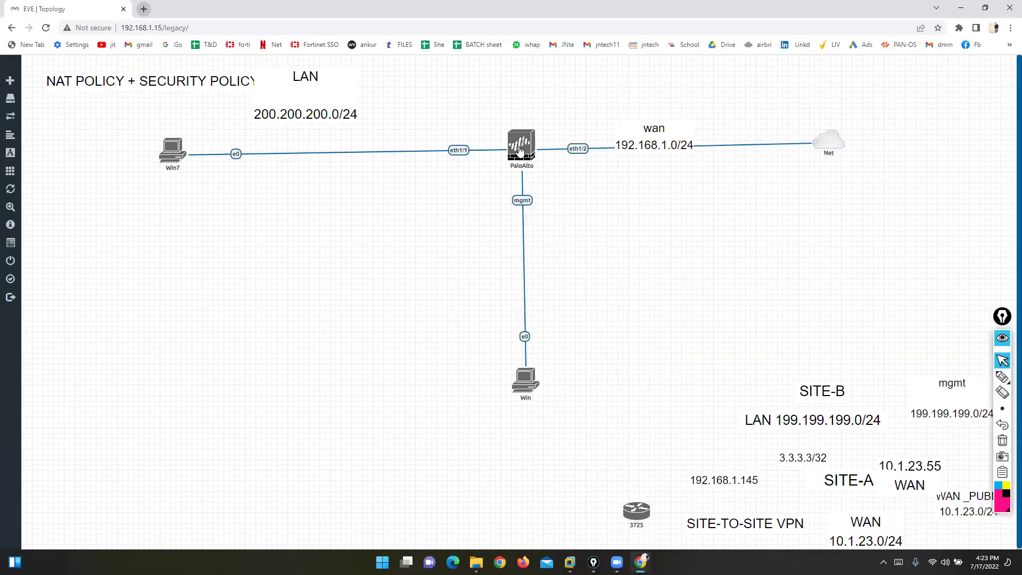
Start the PaloAlto and Win nodes
right_click(521, 149)
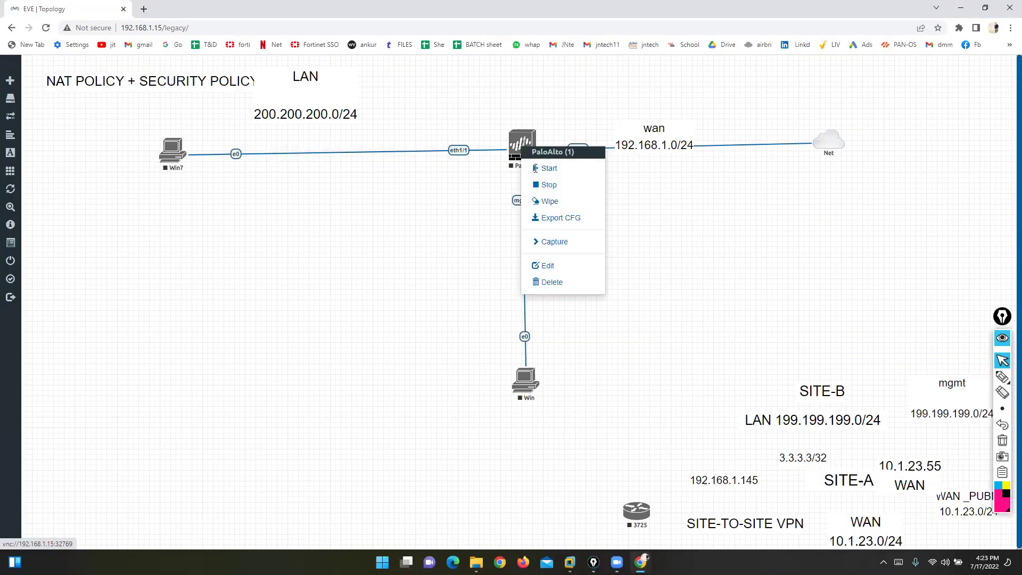
left_click(548, 168)
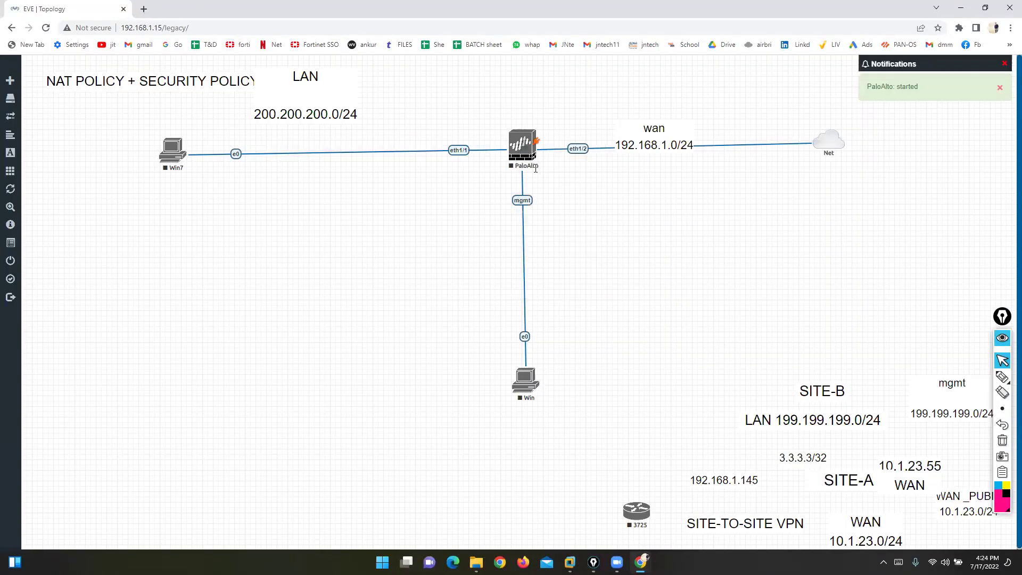
right_click(526, 379)
left_click(563, 411)
Open the PaloAlto and Win node consoles in the console viewer
left_click(515, 152)
left_click(539, 97)
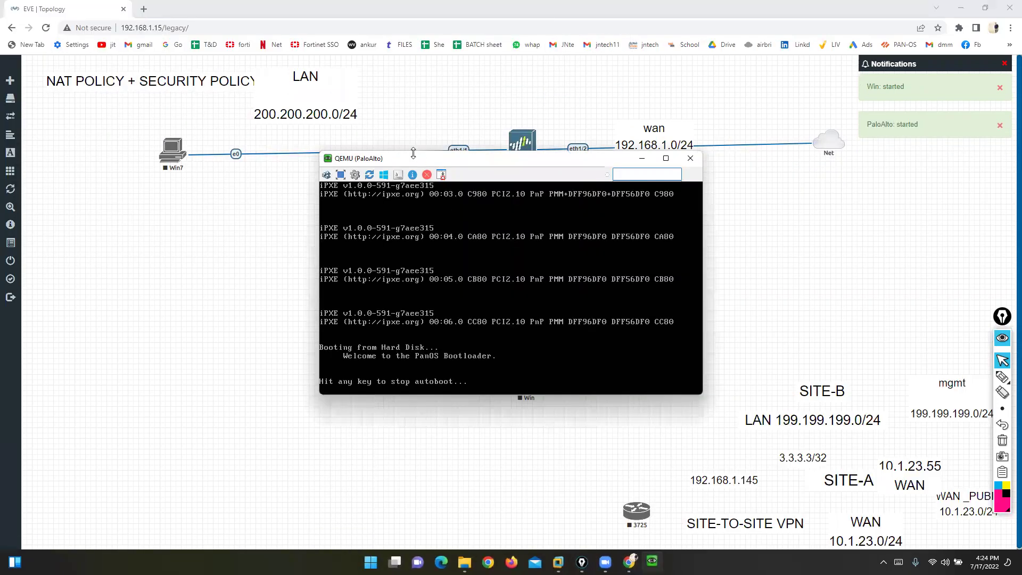
left_click(527, 379)
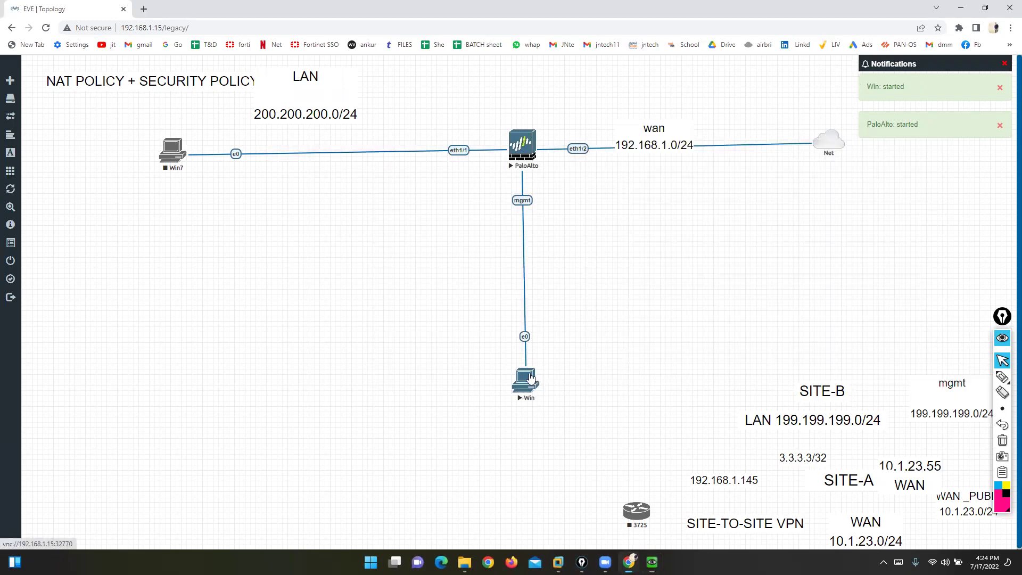
left_click(522, 104)
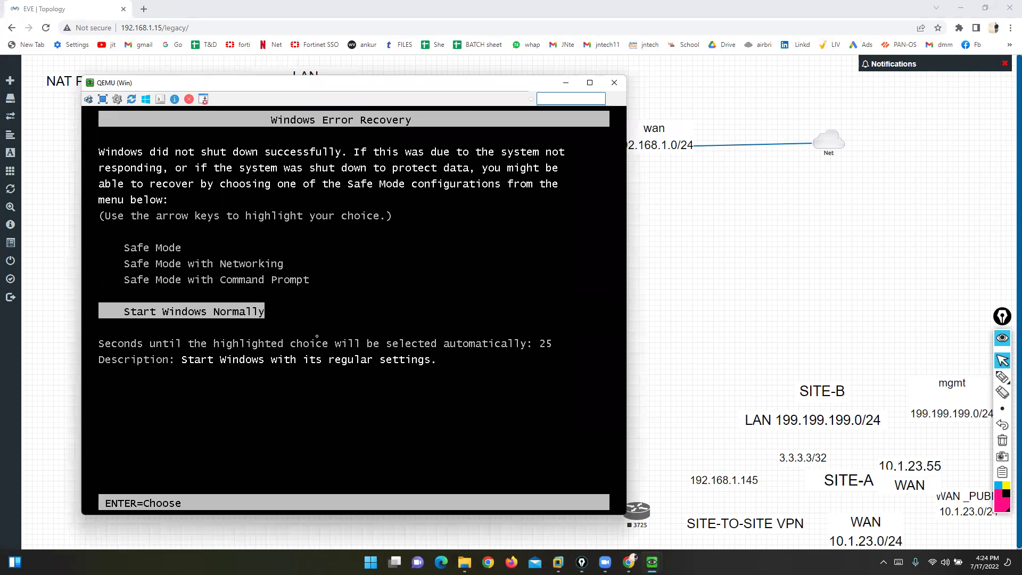
Choose Start Windows Normally so Win boots to its desktop showing 199.199.199.10
key("Return")
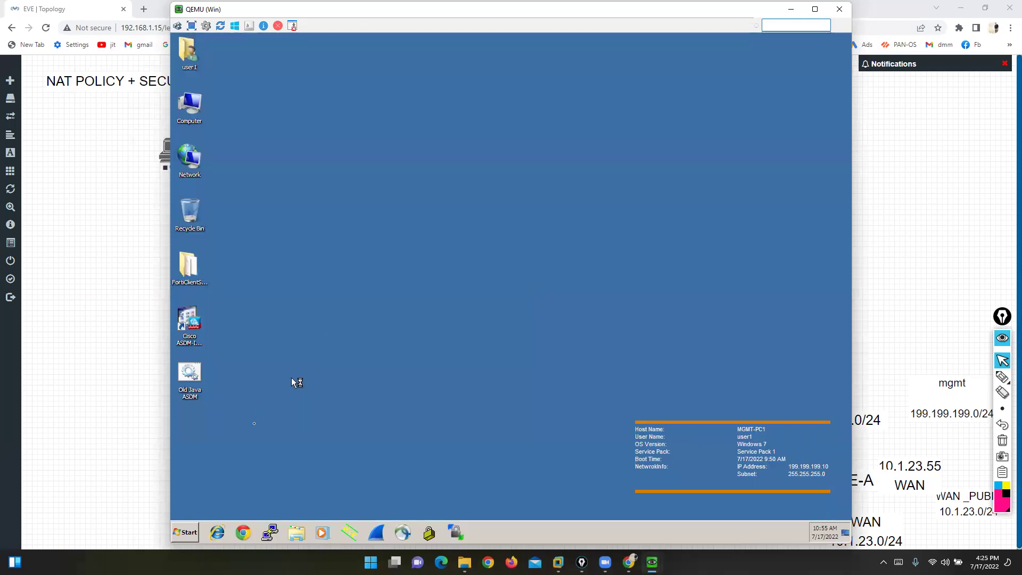
Start the Win7 node from the lab topology
left_click(109, 213)
right_click(173, 152)
left_click(194, 173)
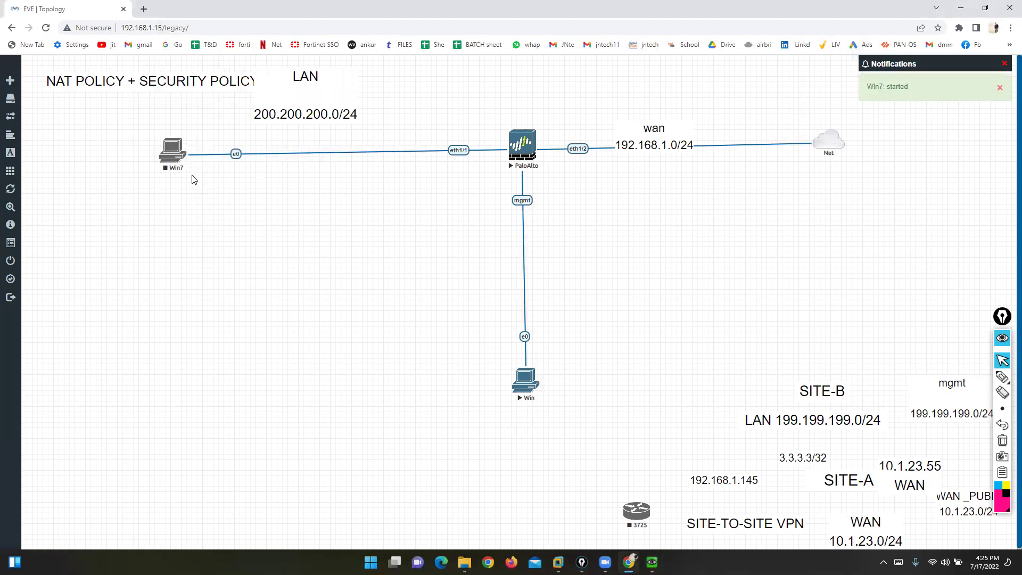
Open the Win7 node's console, then close its QEMU window
left_click(171, 152)
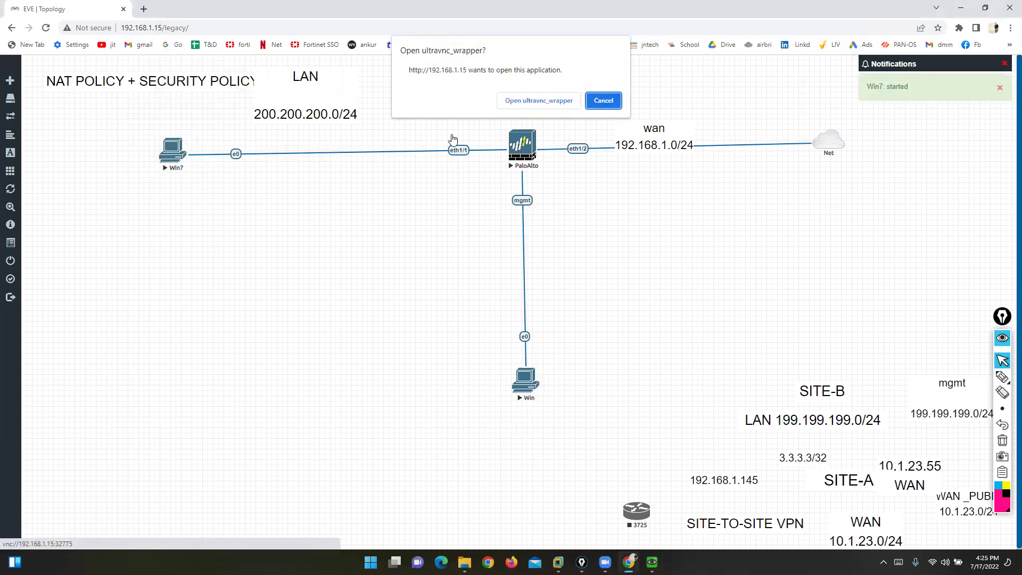
left_click(538, 100)
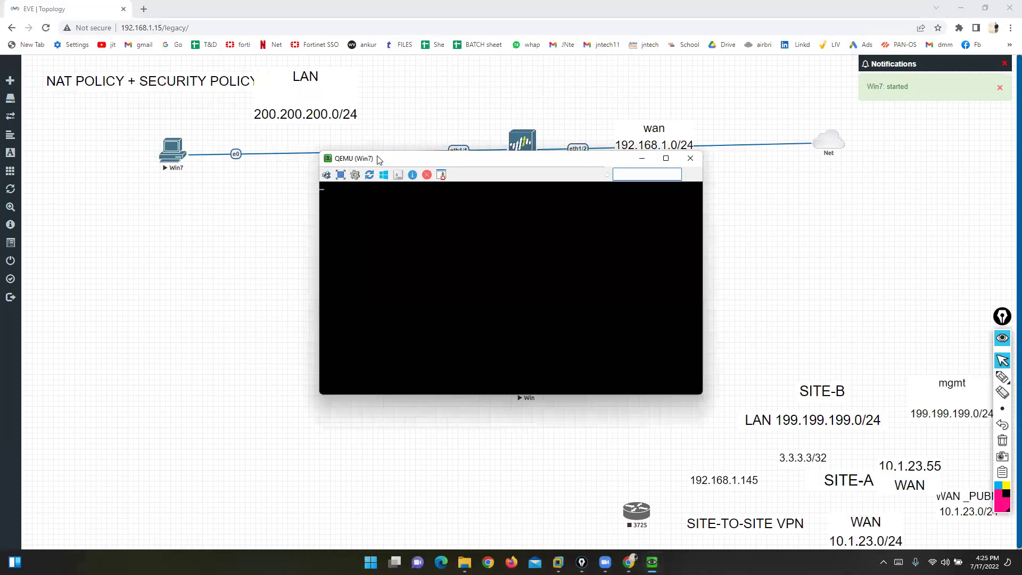
left_click_drag(374, 164, 129, 80)
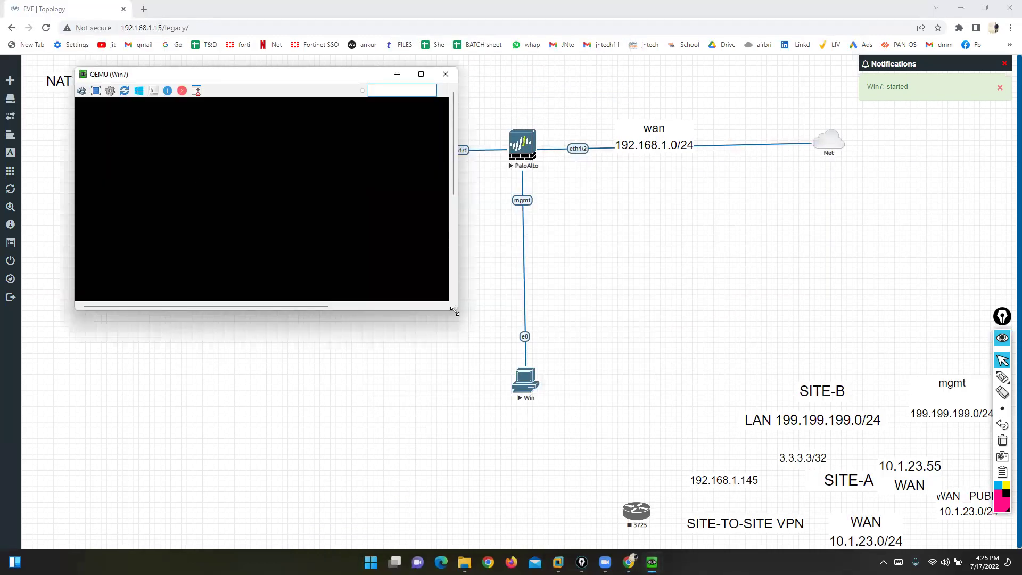
left_click(397, 75)
left_click(651, 560)
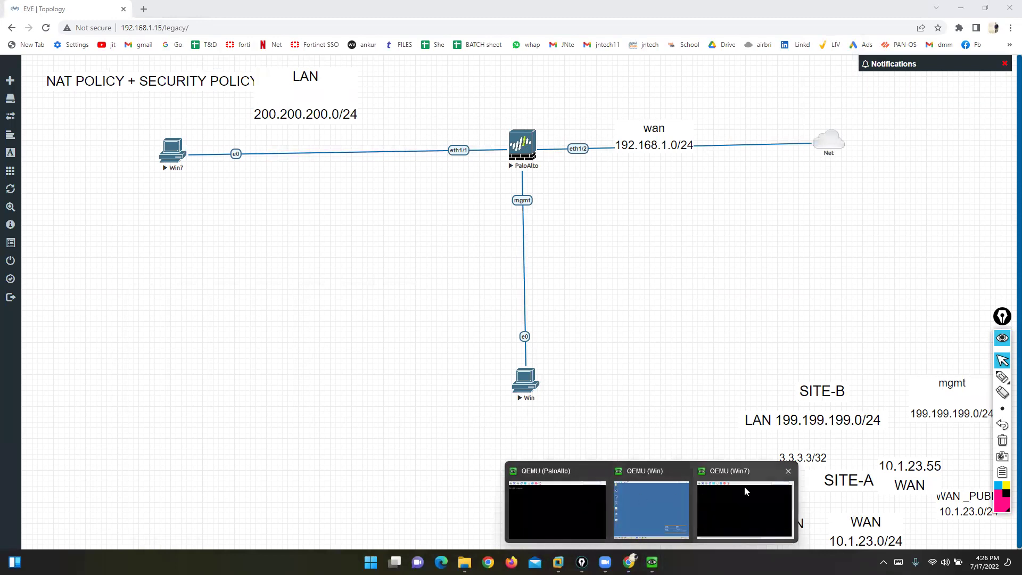
left_click(788, 471)
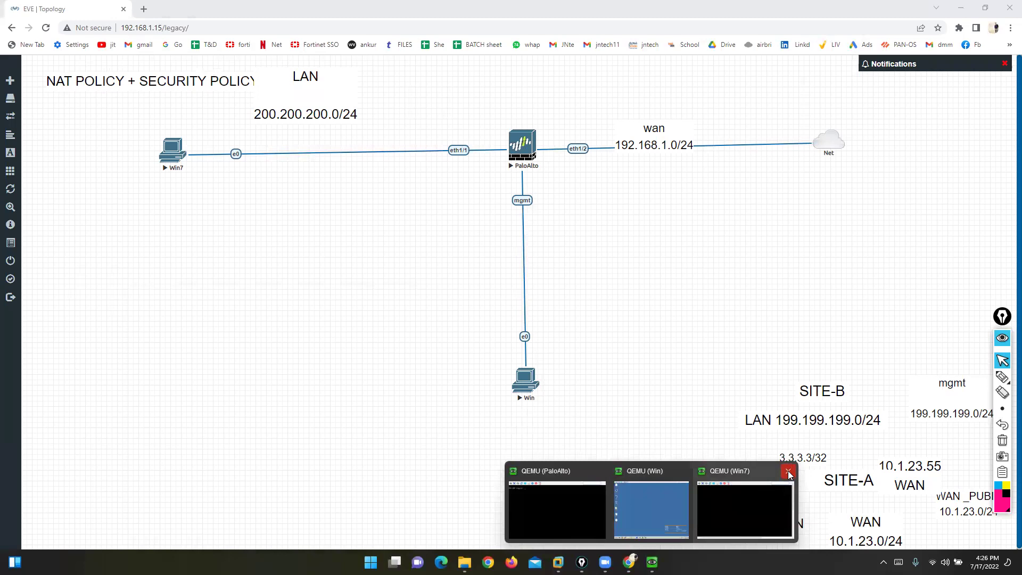